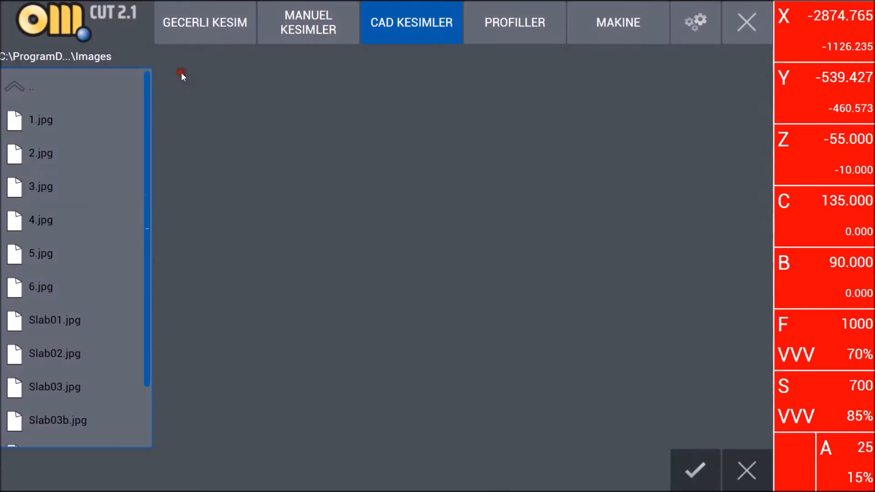
Load 1.jpg as the slab photo and frame the slab with a rectangle about 3157 by 1807 mm.
click(69, 128)
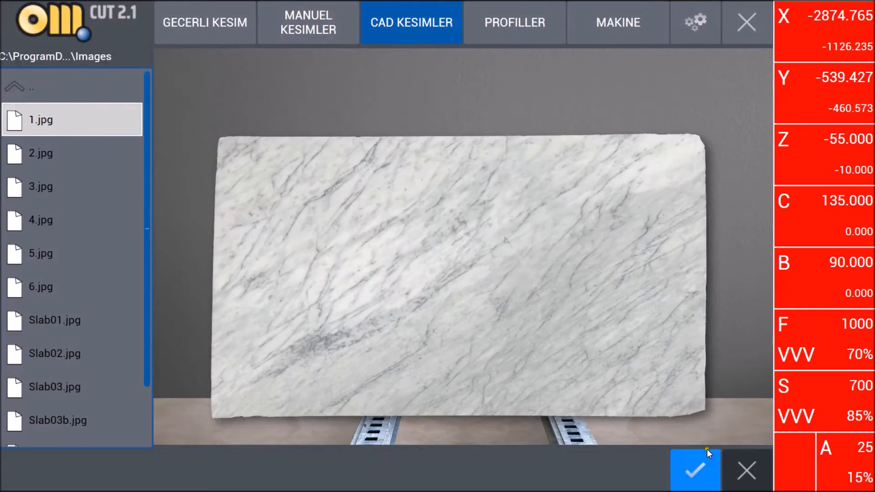
click(695, 469)
click(225, 69)
drag(438, 215, 590, 408)
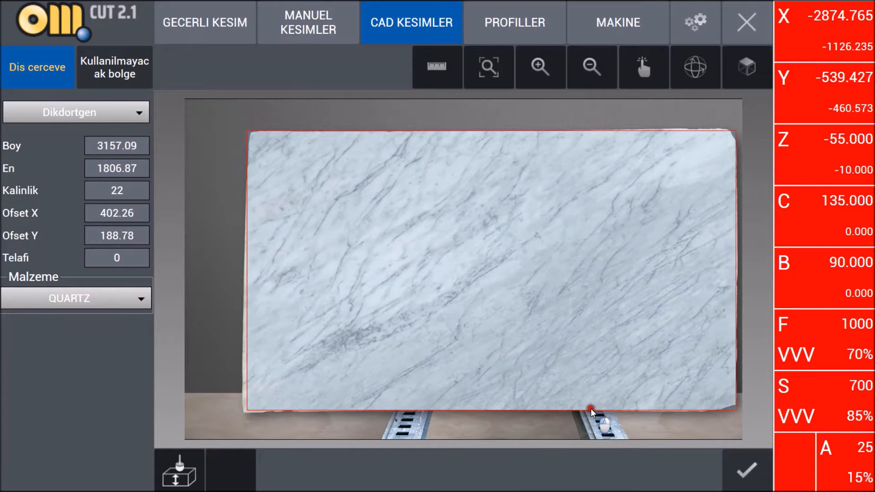
Tighten the rectangular outer frame inside the slab's edges to about 3124 by 1724 mm, offset about 435 in X and 222 in Y.
drag(247, 319, 241, 341)
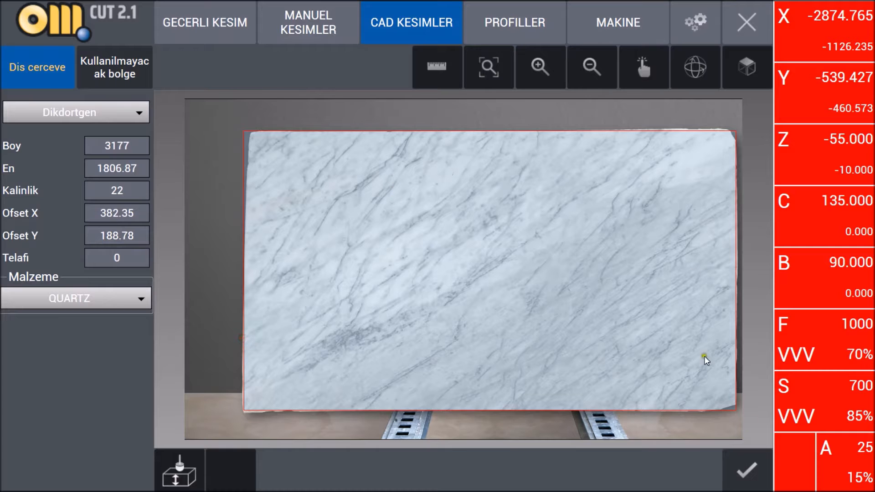
drag(248, 224, 250, 225)
drag(324, 131, 325, 135)
drag(251, 220, 254, 220)
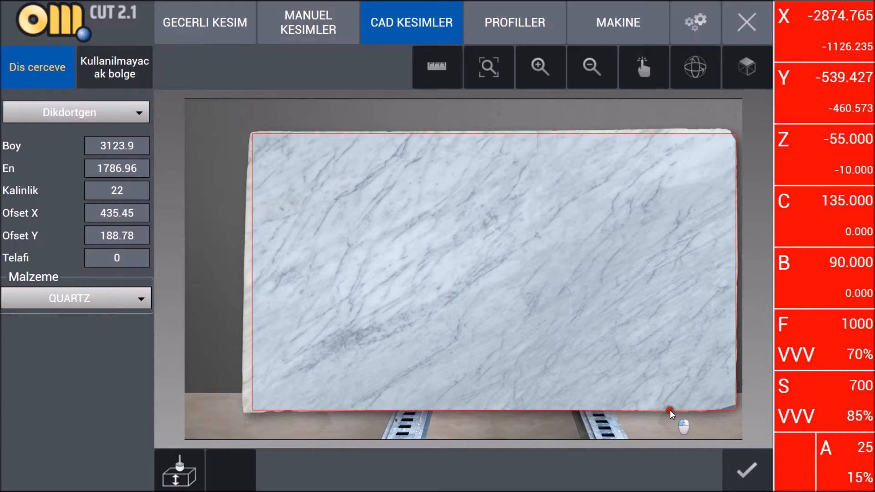
drag(670, 409, 668, 404)
drag(709, 135, 710, 140)
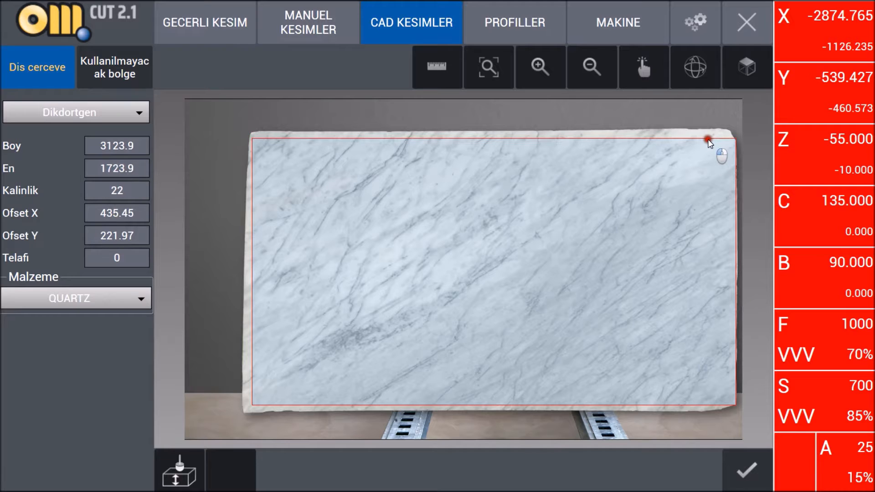
Accept the slab frame with the QRT KADEME saw setting and confirm the additional cut choice.
click(746, 469)
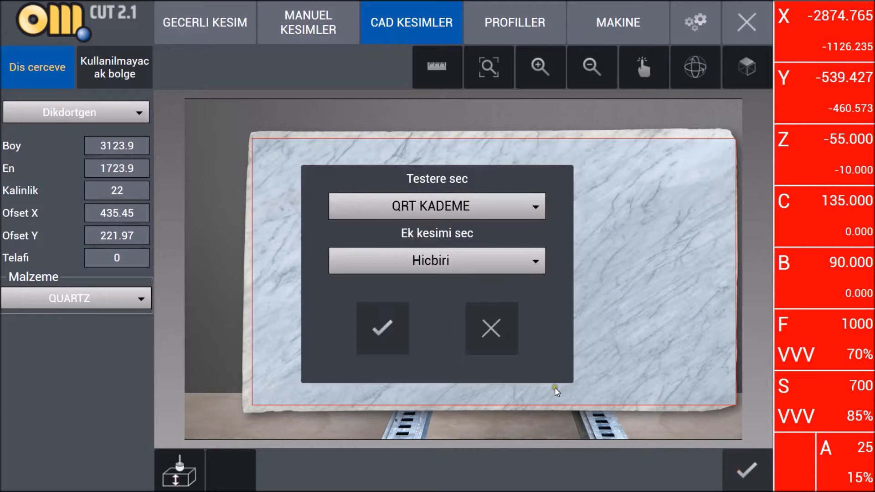
click(394, 261)
click(398, 291)
click(394, 314)
click(391, 344)
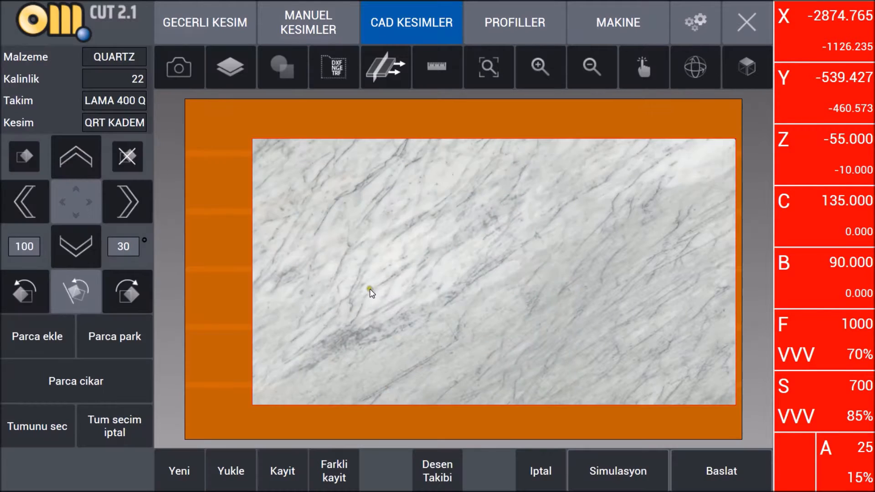
Import the countertop parts from a DXF drawing and open them for edge angle editing.
click(342, 78)
click(37, 187)
click(358, 476)
click(215, 74)
Set the A2 edge angle of the 3032.49x615.95 countertop panel to -46°.
scroll(482, 413, up, 3)
click(448, 382)
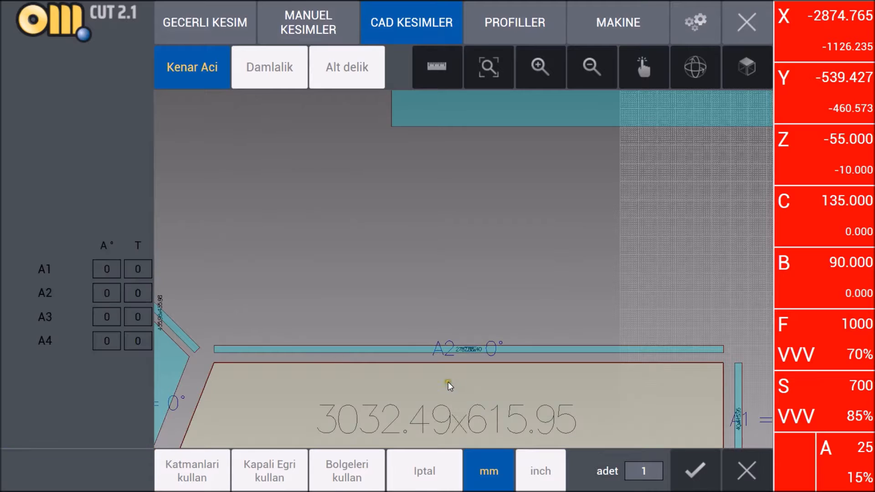
click(106, 292)
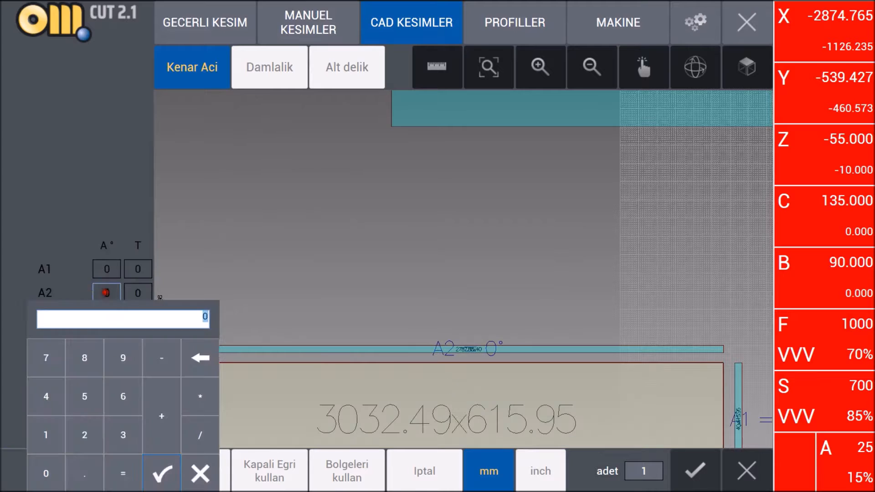
click(172, 477)
Set the A4 edge angle of the 2787.88x40 front strip to -46°.
click(407, 350)
click(107, 341)
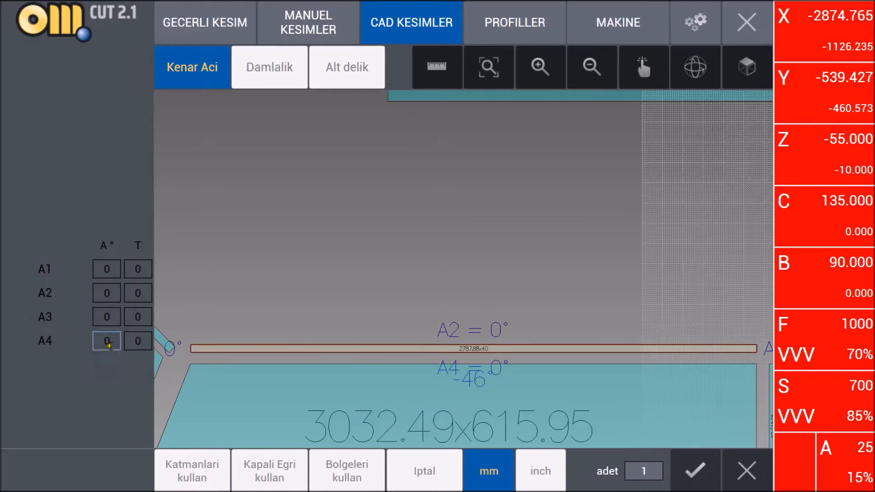
key(Return)
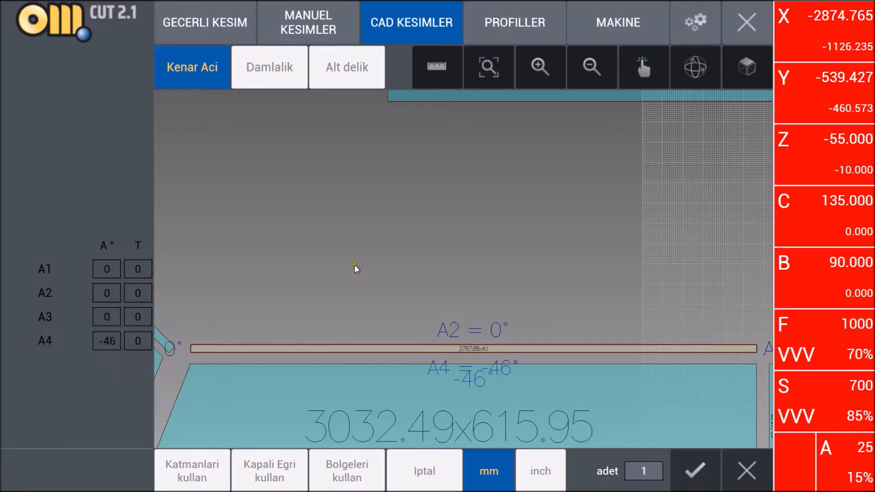
Set the A3 edge angle of the 40x615.95 side strip to -46°.
scroll(388, 241, down, 4)
scroll(552, 309, up, 5)
scroll(564, 311, down, 3)
scroll(564, 311, up, 3)
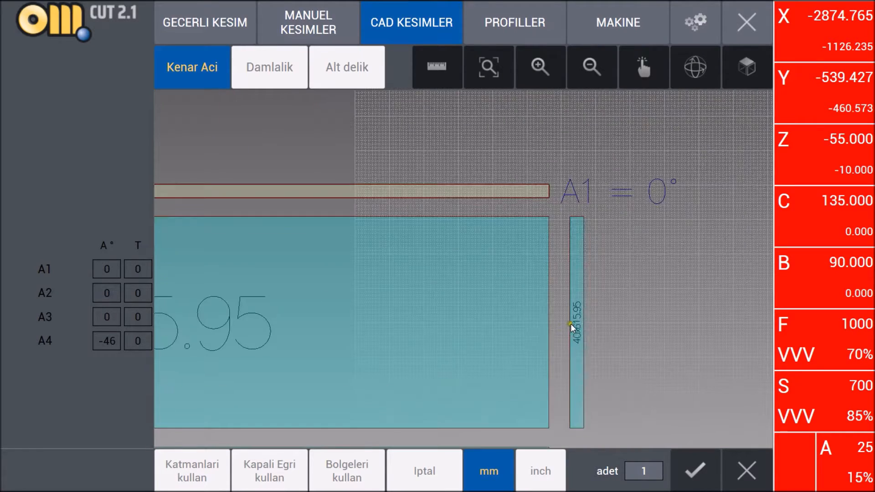
click(575, 324)
click(108, 317)
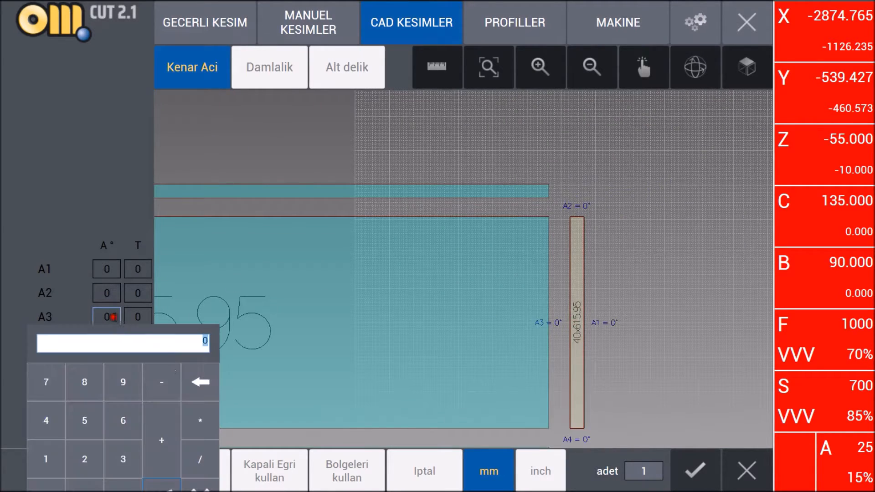
click(129, 423)
click(162, 485)
Set the A2 edge angle of the 1023.65x1023.65 corner panel beside the 3032.49x615.95 panel to -46°.
scroll(614, 273, down, 4)
scroll(524, 219, up, 2)
scroll(208, 192, up, 2)
scroll(411, 206, down, 4)
scroll(411, 206, down, 1)
scroll(551, 256, down, 4)
scroll(365, 255, up, 8)
click(344, 273)
scroll(362, 233, up, 2)
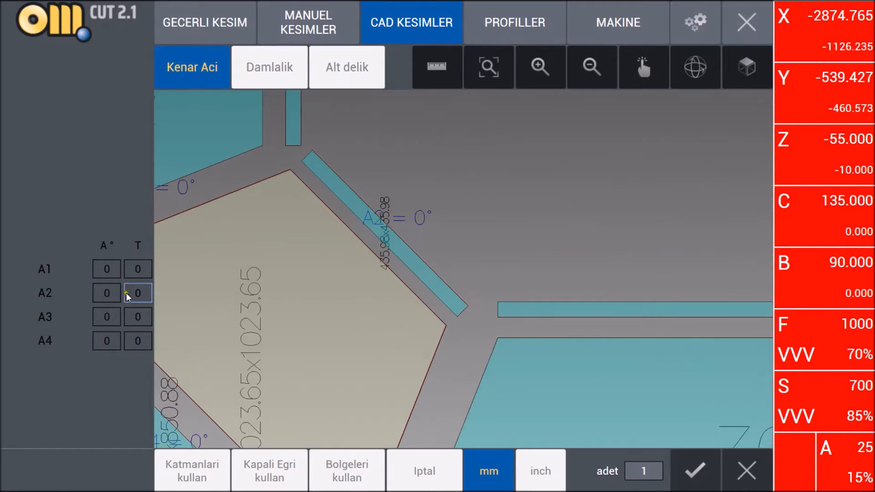
click(132, 292)
click(163, 471)
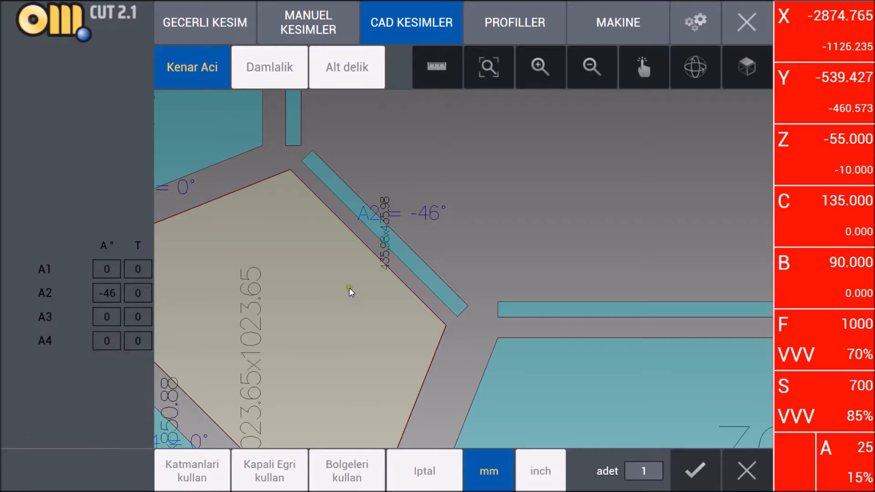
Set the A4 edge angle of the diagonal 435.98x435.98 strip along this corner panel to -46°.
scroll(387, 262, up, 2)
click(409, 258)
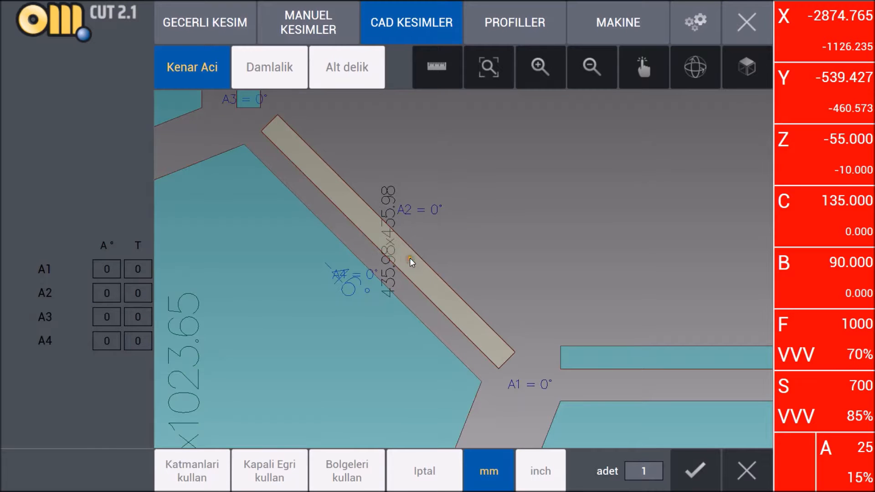
click(119, 343)
click(151, 410)
click(84, 445)
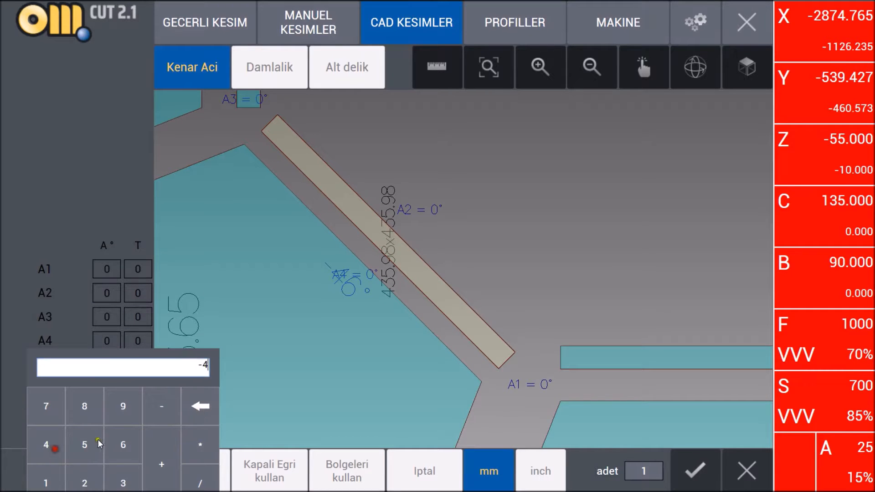
key(Return)
Set the A1 edge angle of the 615.95x989.03 panel to -46°.
scroll(480, 293, down, 5)
middle_drag(300, 150, 363, 223)
click(385, 239)
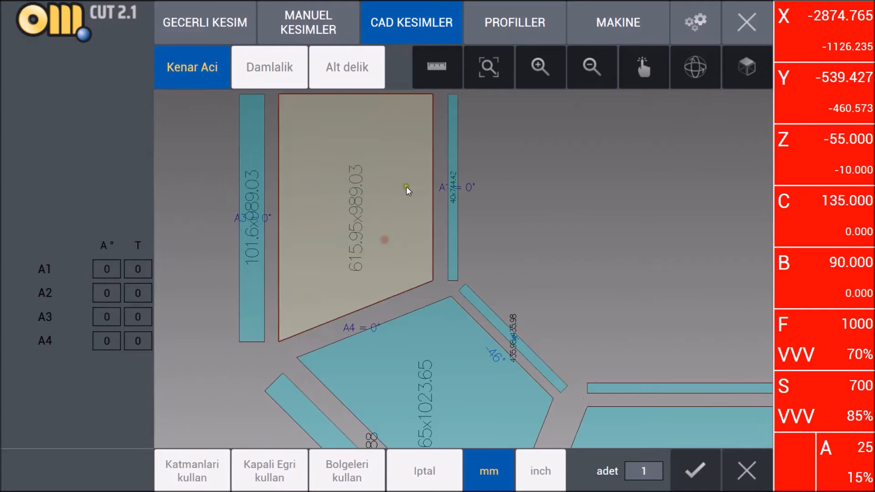
scroll(406, 187, up, 2)
click(120, 272)
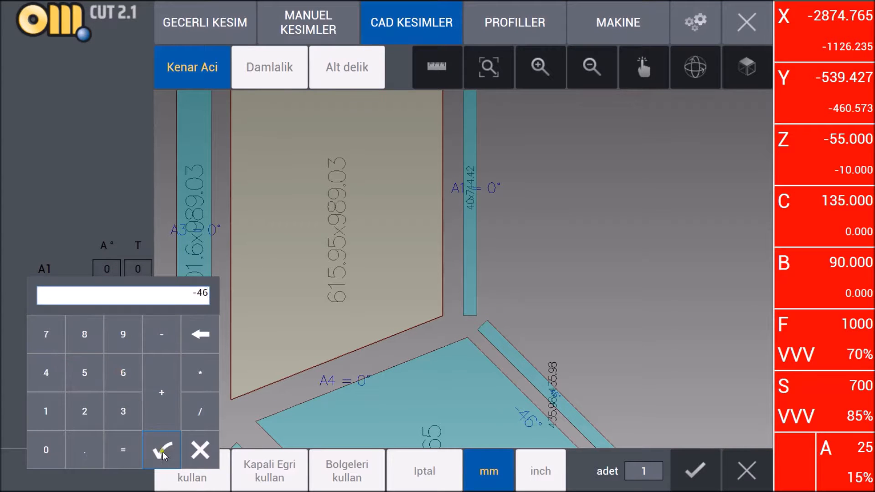
click(163, 454)
Set the A3 edge angle of the 40x744.42 strip to -46°.
click(472, 233)
scroll(472, 232, up, 2)
click(119, 320)
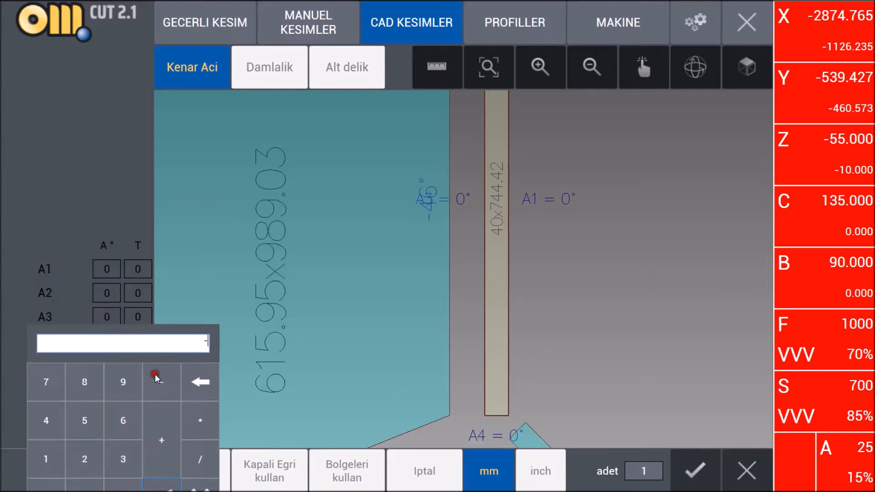
click(162, 486)
Set the A1 edge angle of the 615.95x2195.59 panel with the cutouts to -46°.
scroll(428, 320, down, 6)
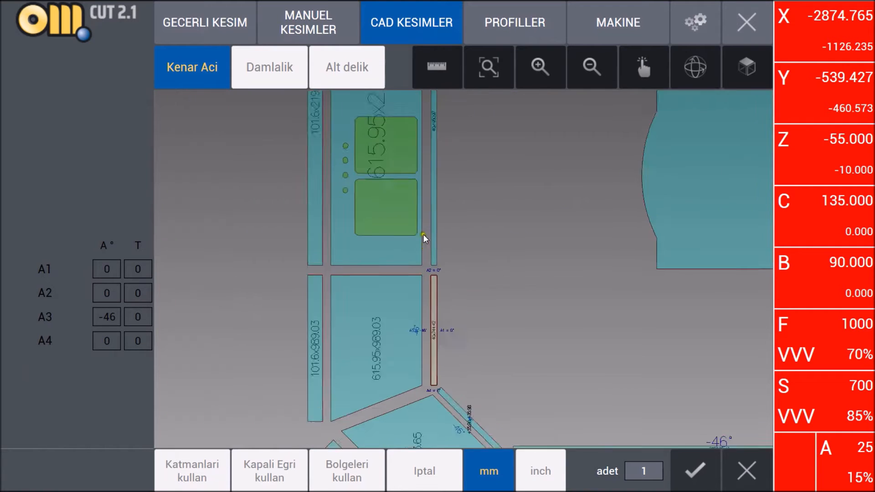
scroll(423, 234, up, 1)
click(413, 255)
scroll(408, 324, down, 2)
scroll(427, 164, up, 4)
scroll(436, 127, up, 2)
click(117, 271)
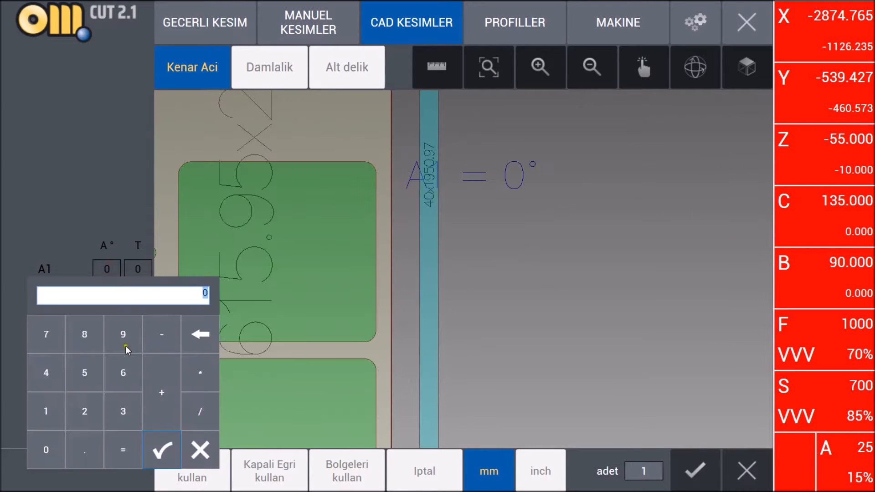
click(165, 462)
Set the A3 edge angle of the 40x1950.97 strip to -46°.
scroll(365, 297, down, 5)
click(401, 282)
scroll(378, 198, up, 5)
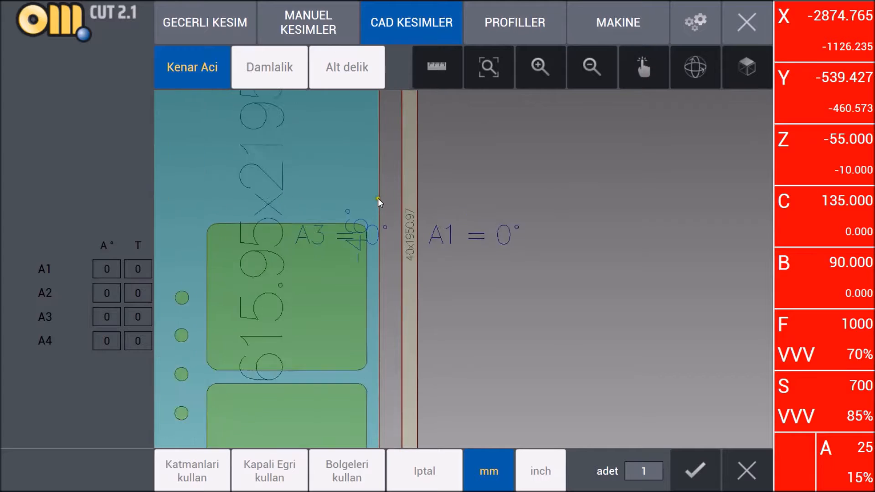
click(123, 316)
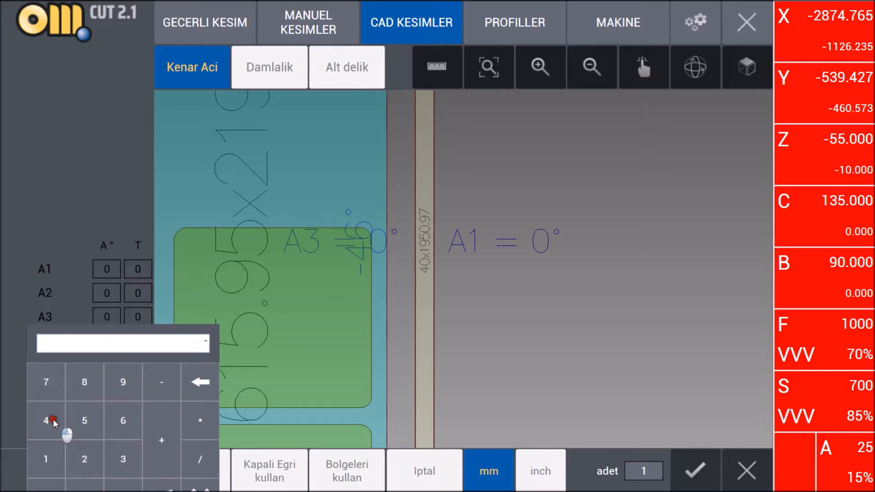
text(-46)
click(156, 487)
Set the A1 edge angle of the other 1023.65x1023.65 corner panel, beside the 1478.01x615.95 panel, to -46°.
scroll(403, 314, down, 5)
scroll(447, 235, up, 5)
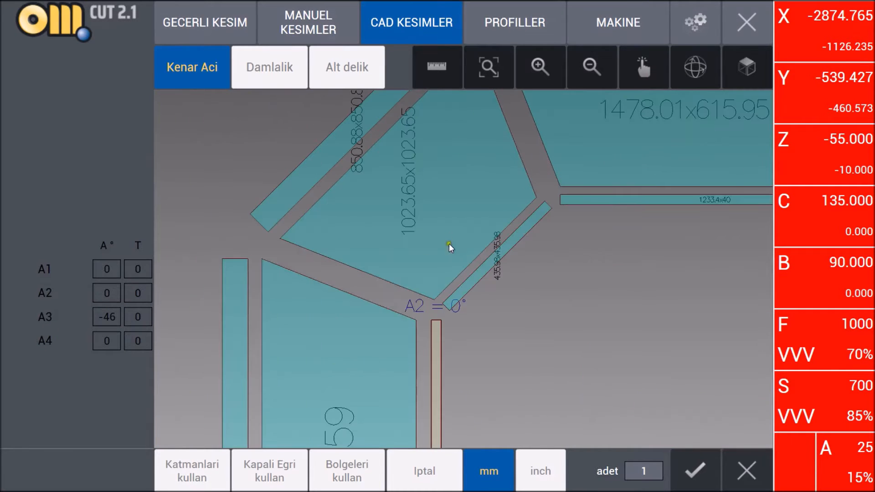
click(451, 236)
scroll(451, 237, up, 2)
click(117, 273)
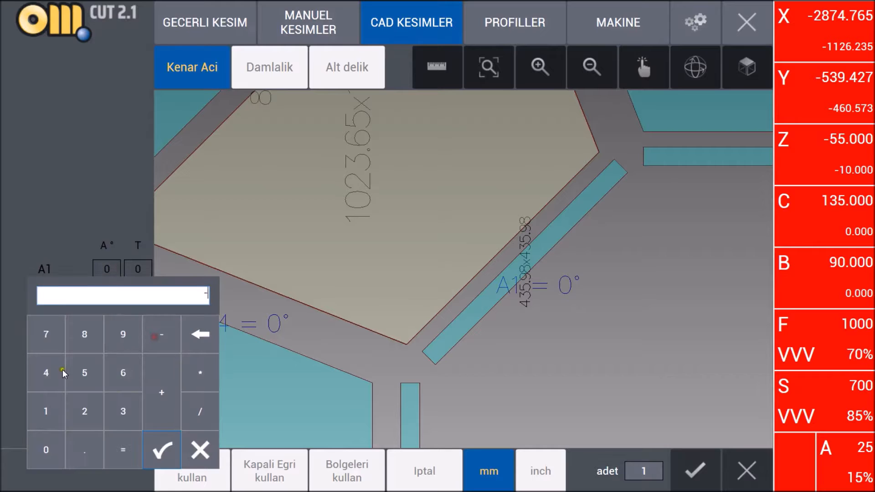
click(162, 450)
Set the A3 edge angle of the diagonal 435.98x435.98 strip along the second corner panel to -46°.
click(468, 322)
scroll(513, 221, up, 2)
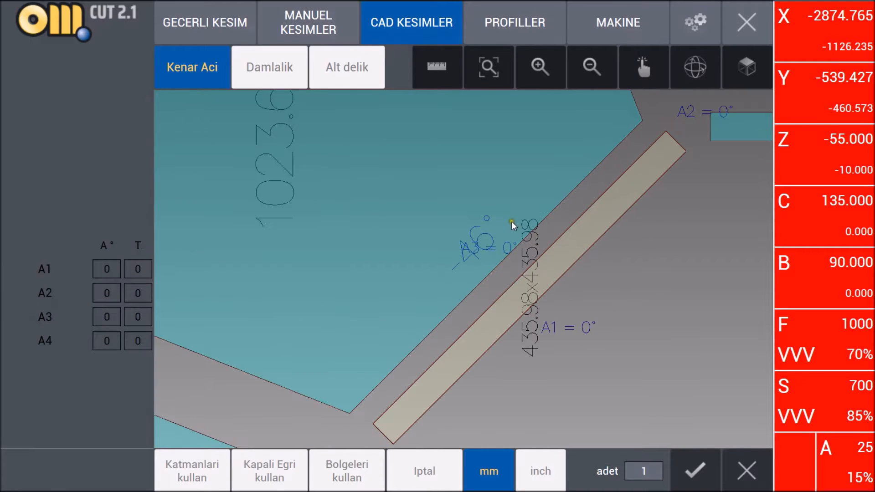
click(109, 317)
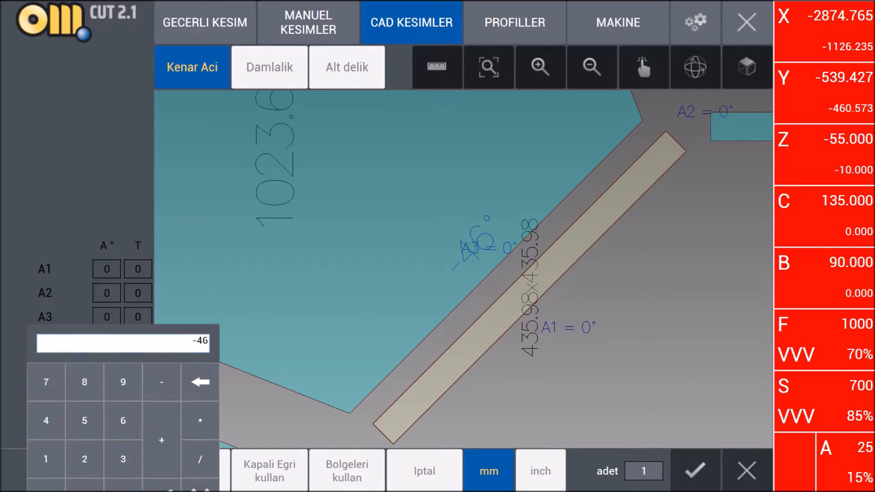
click(162, 487)
Set the A1 edge angle of the 1478.01x615.95 panel to -46°.
scroll(327, 306, down, 6)
scroll(511, 240, up, 2)
click(511, 239)
scroll(491, 275, up, 3)
click(110, 270)
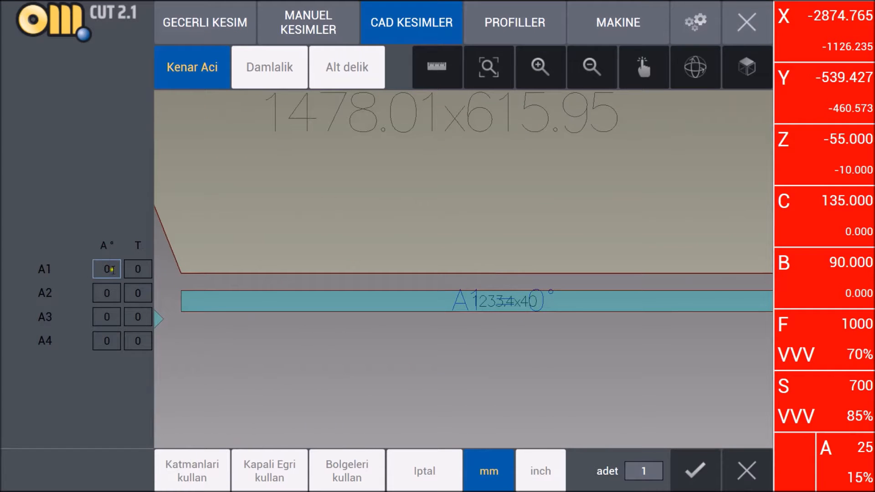
click(171, 456)
Set the A3 edge angle of the 1233.4x40 strip to -46°.
click(297, 300)
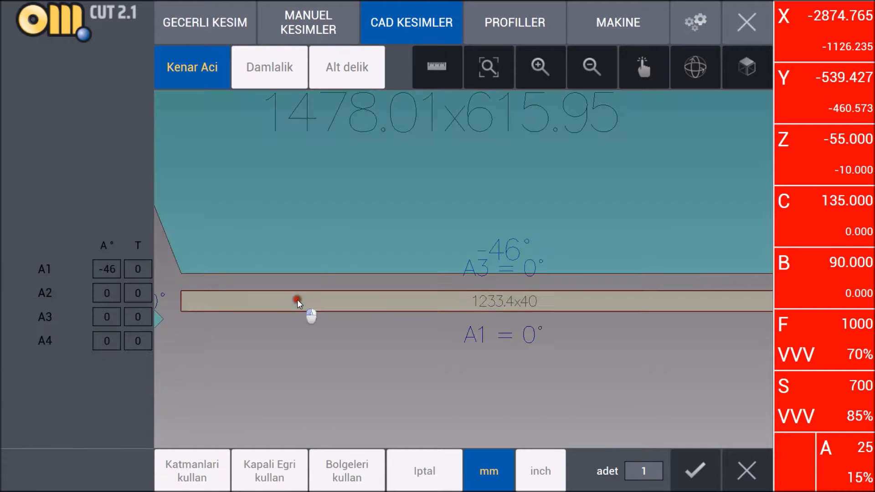
click(109, 317)
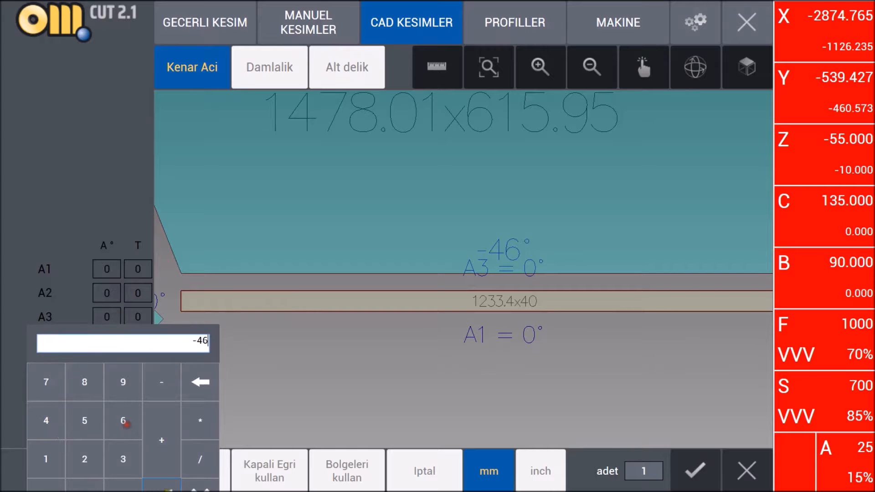
click(167, 488)
Set the A1 edge angle of the 684.75x615.95 panel to -46°.
scroll(300, 371, down, 6)
scroll(592, 348, up, 3)
click(581, 316)
scroll(570, 335, up, 2)
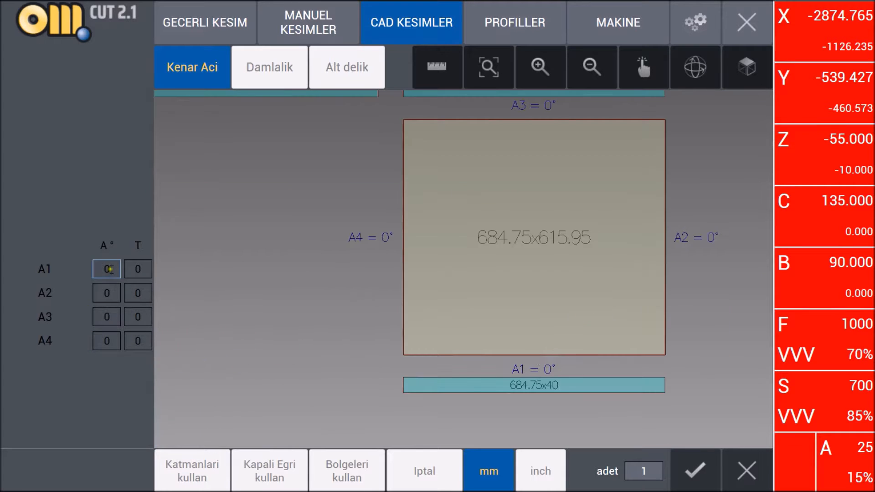
click(109, 269)
click(170, 335)
click(123, 373)
click(162, 450)
Set the A3 edge angle of the 684.75x40 strip to -46°.
click(474, 387)
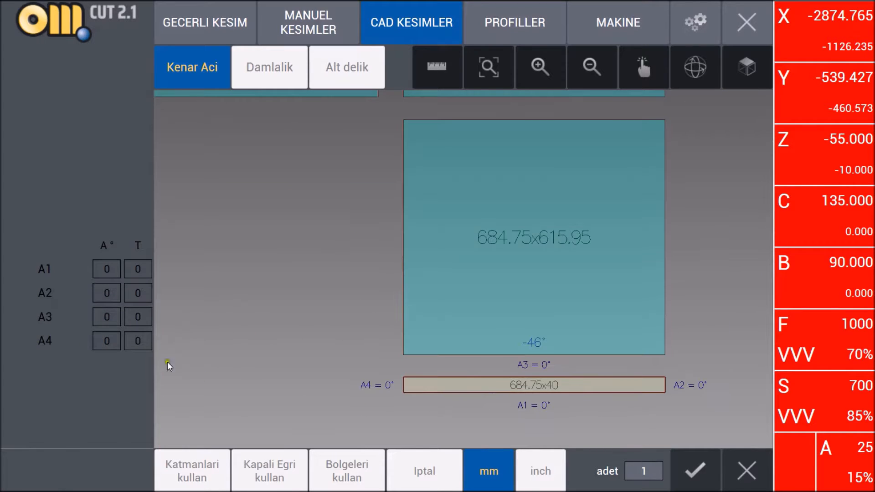
click(107, 317)
click(162, 487)
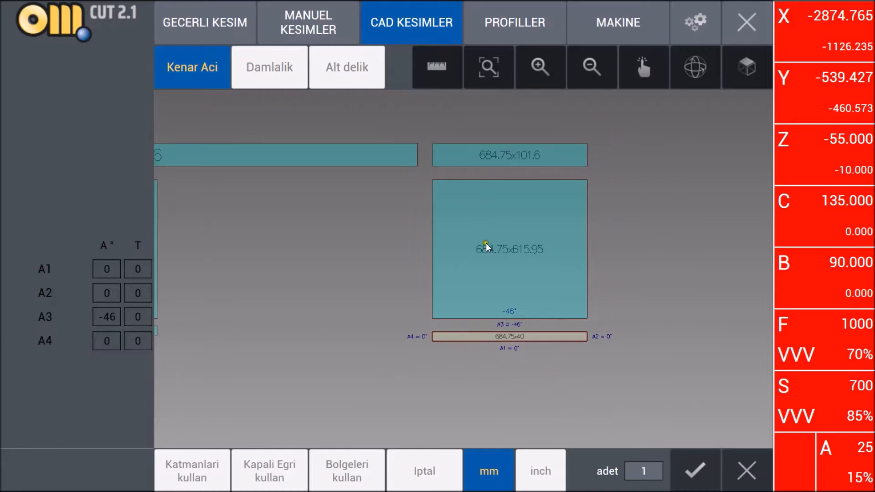
scroll(456, 278, down, 4)
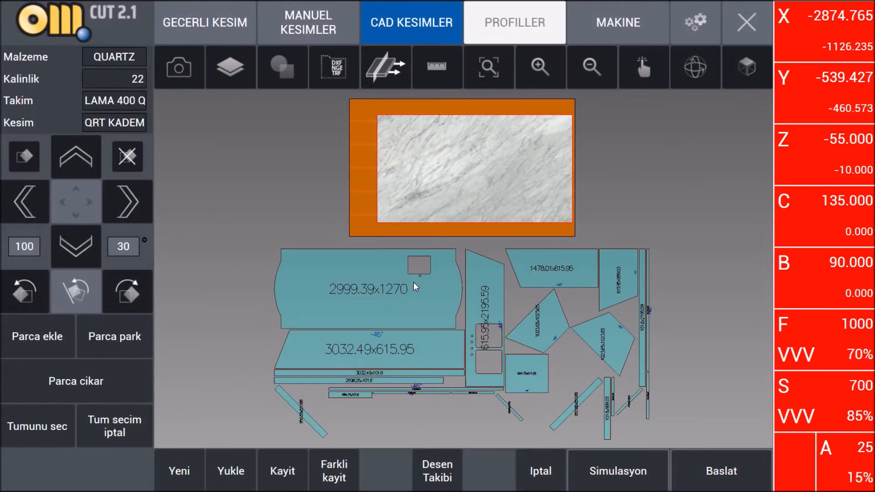
Rotate the 3032.49x615.95 panel 180° in 30° increments and add it to the slab.
scroll(342, 314, down, 2)
click(343, 332)
click(129, 293)
click(130, 292)
click(131, 293)
click(130, 292)
click(130, 291)
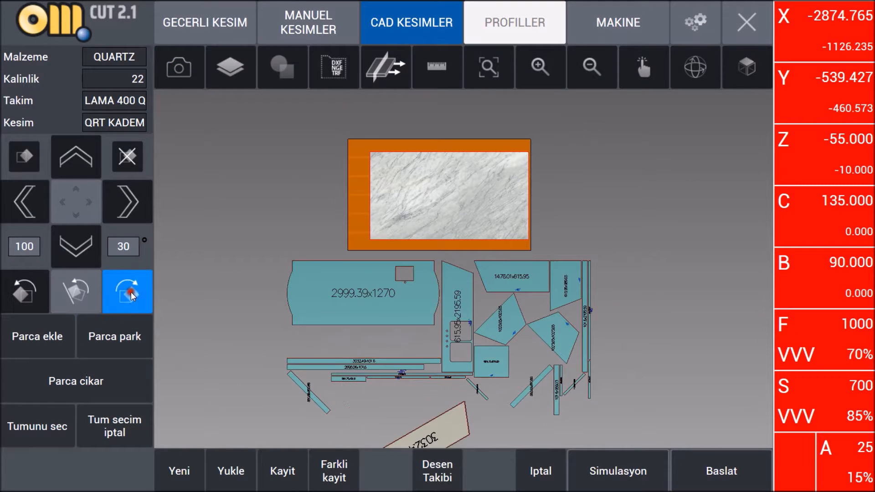
click(131, 291)
click(345, 337)
click(344, 338)
click(59, 341)
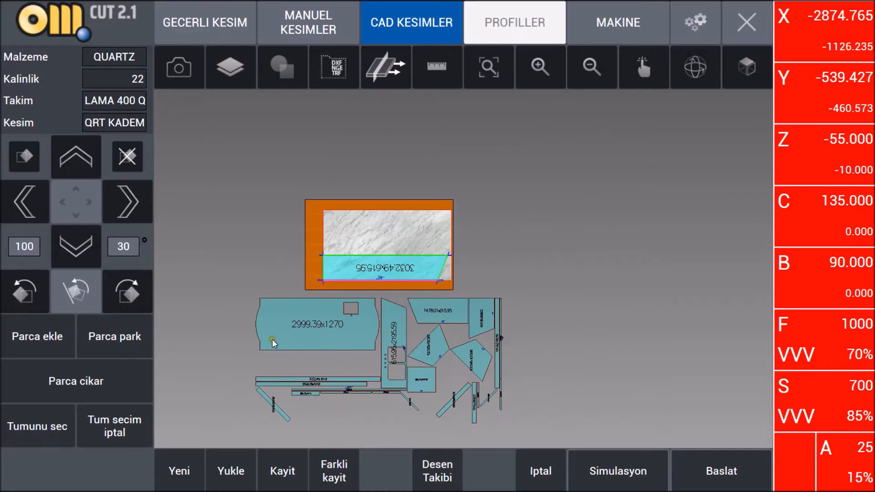
Add the 3032.49x101.6 strip to the slab above the 3032.49x615.95 panel.
scroll(303, 364, up, 3)
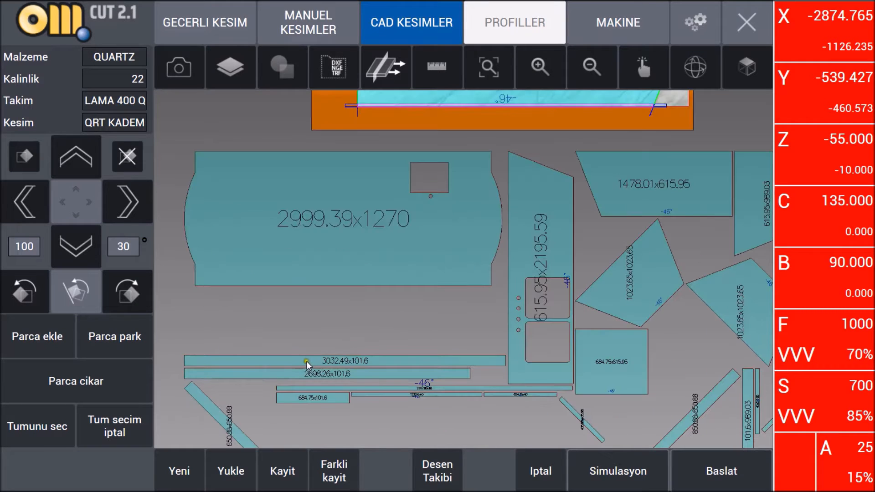
scroll(305, 361, down, 2)
click(302, 362)
click(41, 348)
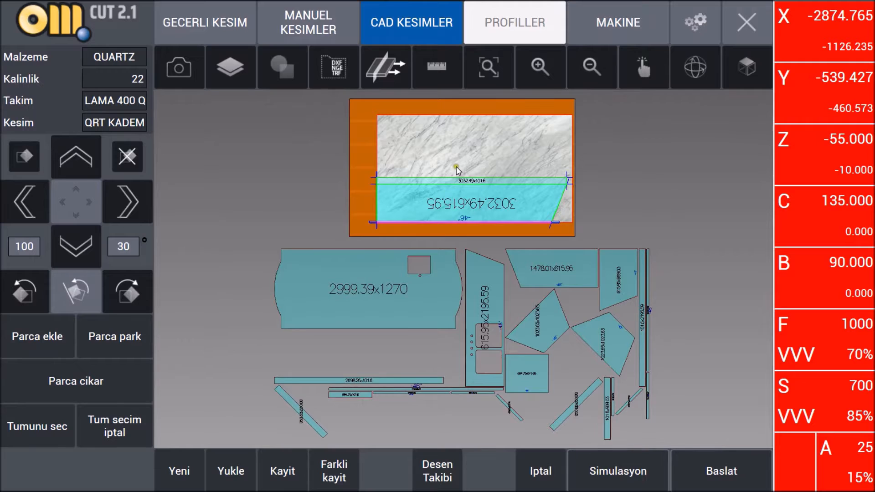
Move the 3032.49x615.95 panel and the 3032.49x101.6 strip together up to near the slab's upper edge.
scroll(457, 171, up, 2)
click(77, 176)
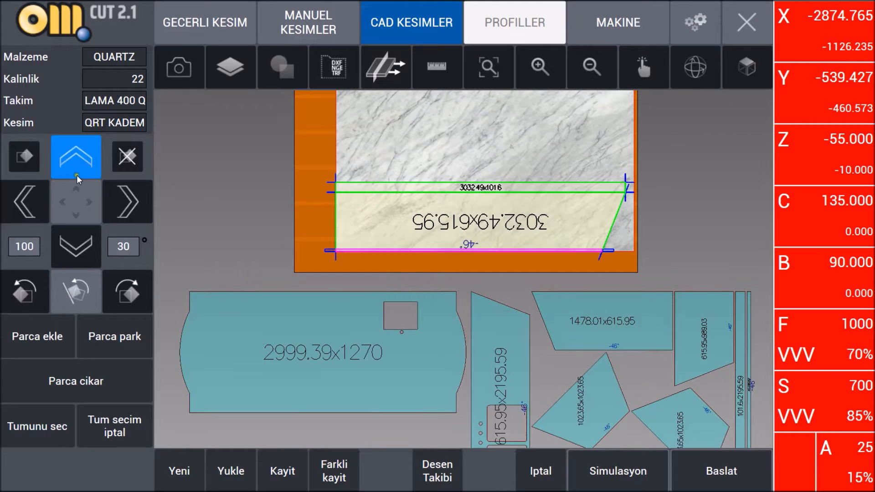
click(77, 176)
scroll(387, 273, down, 4)
scroll(410, 173, up, 3)
click(72, 167)
click(72, 167)
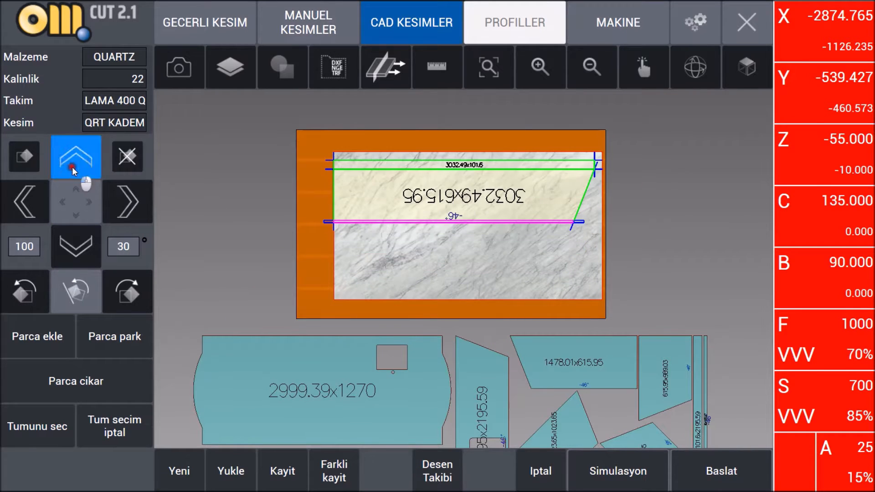
scroll(367, 373, up, 5)
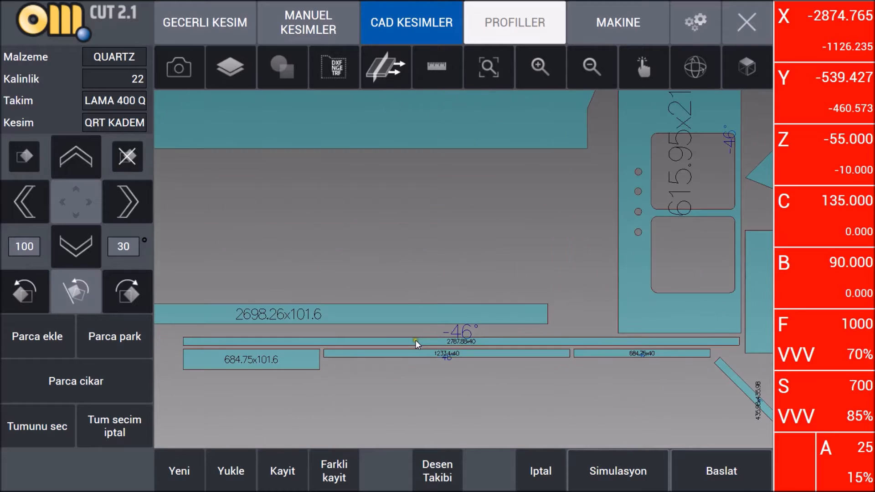
scroll(401, 355, down, 5)
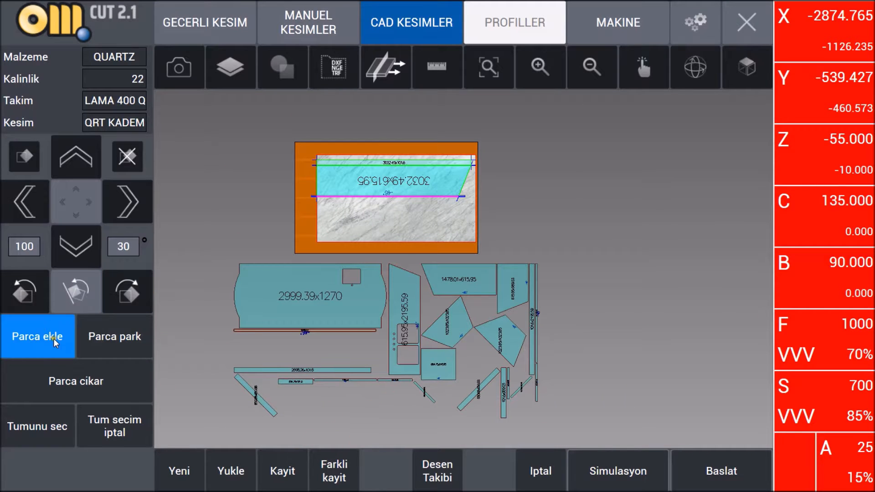
click(38, 336)
scroll(397, 262, up, 5)
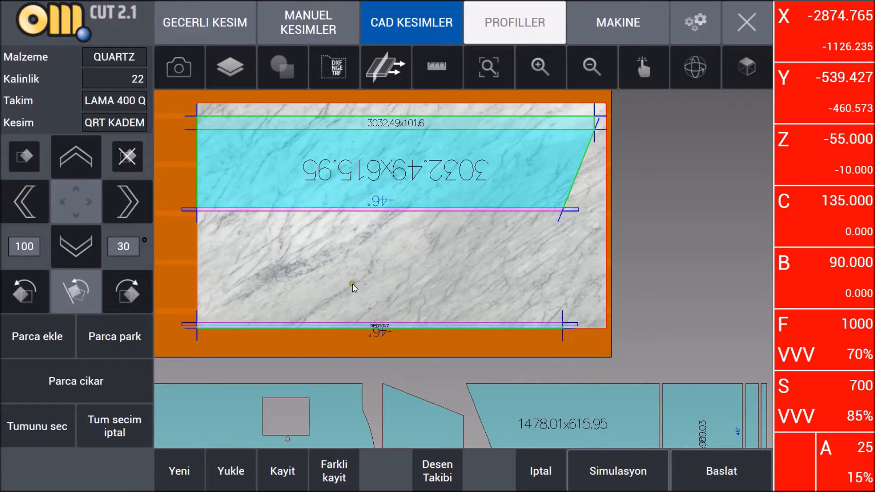
scroll(382, 329, up, 3)
scroll(422, 237, down, 6)
click(423, 251)
click(122, 326)
Rotate the 2787.88x40 strip 180° and add it to the slab.
scroll(342, 332, up, 5)
scroll(325, 313, down, 4)
click(320, 314)
click(320, 314)
click(135, 303)
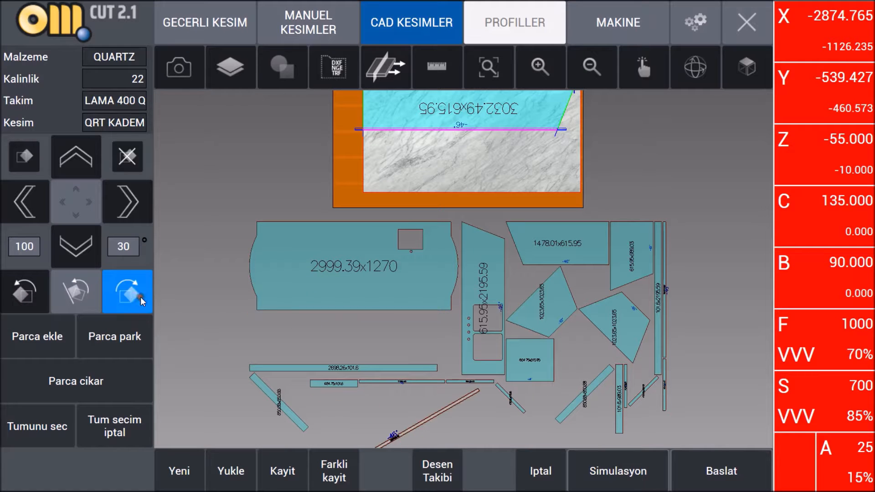
click(141, 297)
click(59, 336)
Position the 2787.88x40 strip directly below the -46° edge of the 3032.49x615.95 panel, aligned with the slab's left edge.
scroll(394, 205, up, 5)
drag(367, 281, 363, 241)
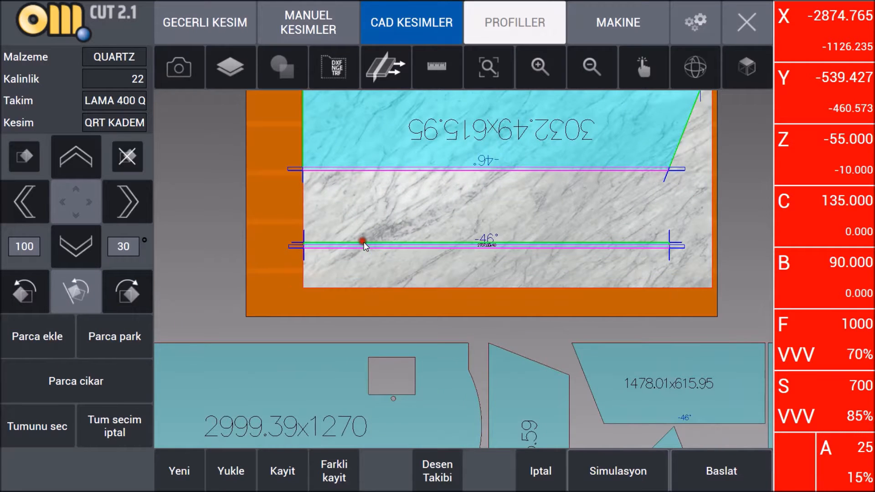
scroll(429, 271, down, 1)
scroll(469, 259, up, 1)
drag(467, 258, 362, 173)
scroll(642, 169, up, 2)
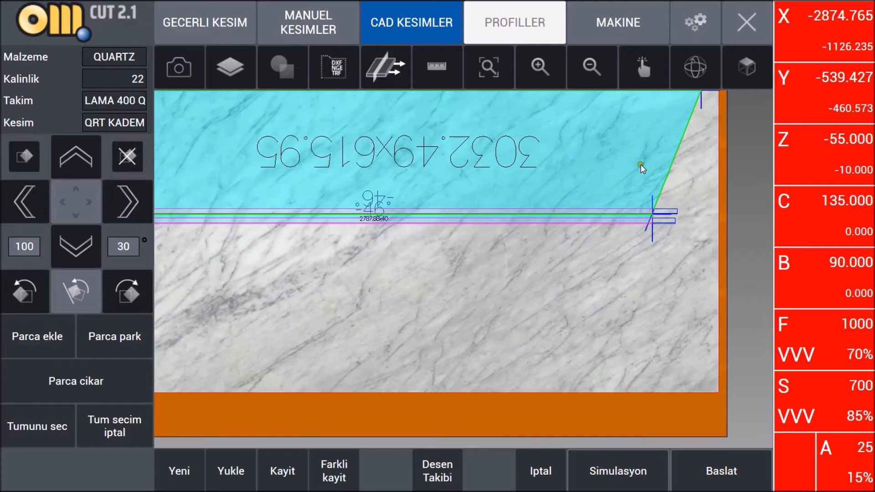
Shift the 2787.88x40 strip down to leave a gap between its cuts and the panel's mitre cut.
scroll(609, 220, down, 1)
click(448, 221)
click(68, 247)
scroll(446, 221, down, 3)
scroll(623, 240, up, 3)
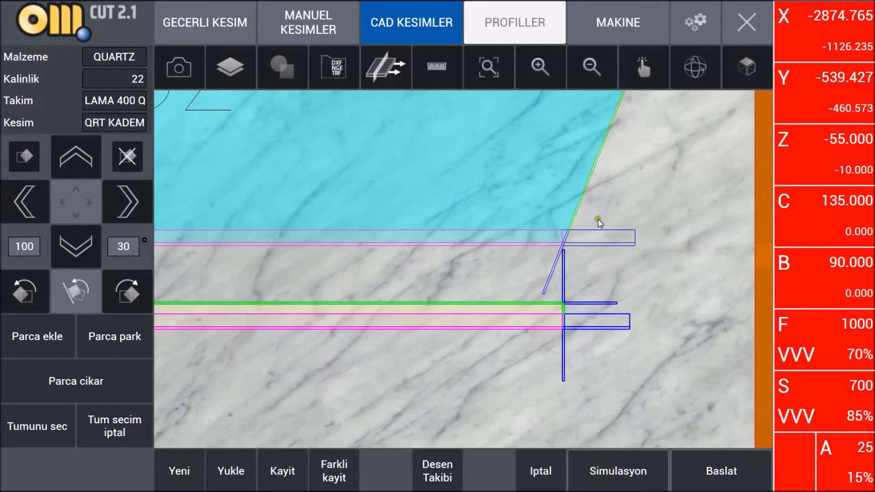
scroll(598, 219, down, 5)
scroll(415, 378, up, 2)
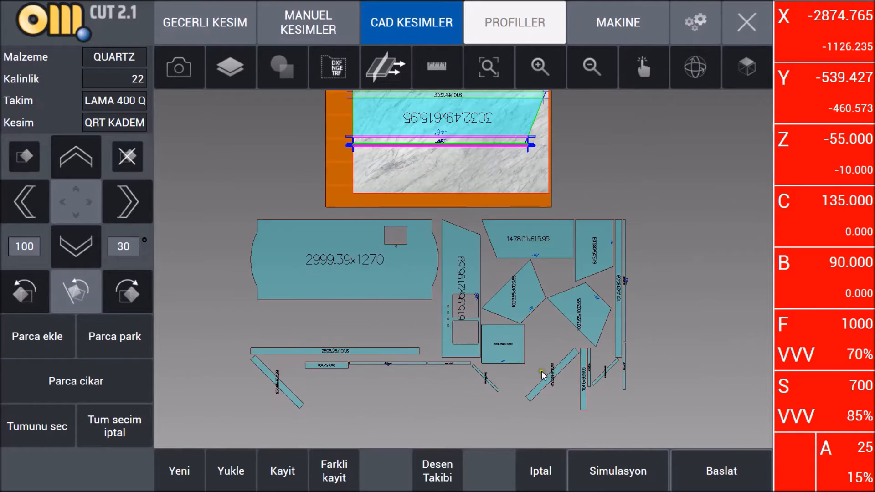
Clear the selection and rotate the 40x615.95 strip to lie horizontally.
scroll(543, 355, up, 4)
scroll(533, 352, down, 5)
click(101, 413)
scroll(456, 310, up, 2)
click(125, 302)
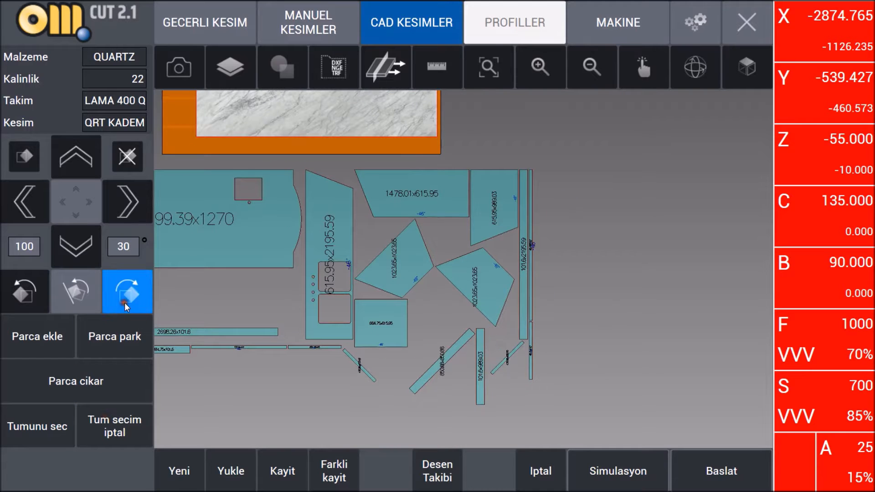
scroll(526, 318, down, 3)
click(113, 290)
scroll(310, 294, up, 5)
scroll(319, 299, up, 3)
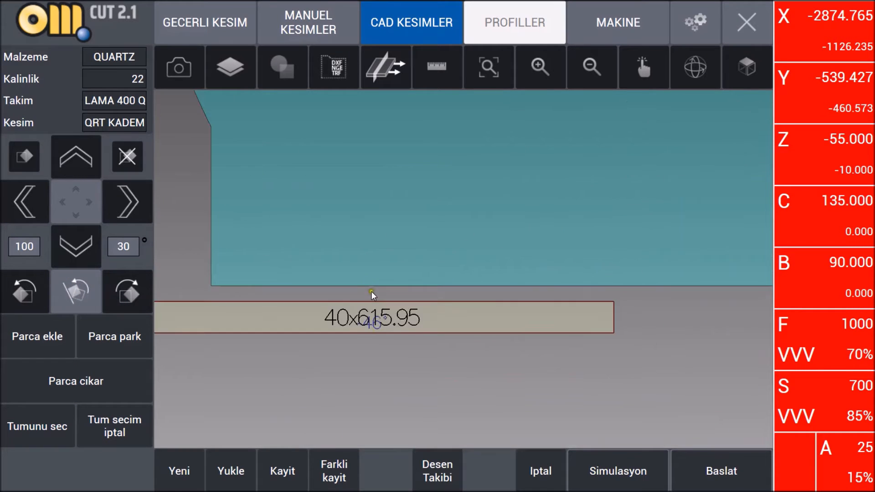
scroll(371, 314, down, 6)
click(60, 344)
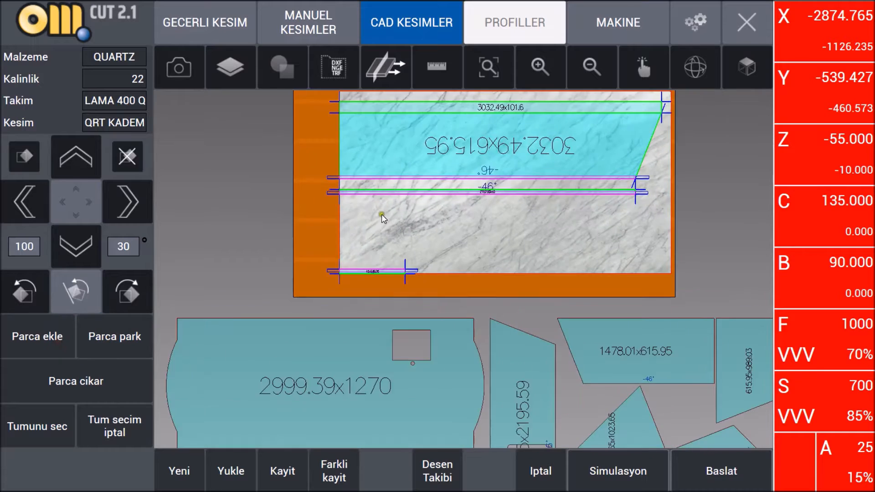
drag(383, 215, 368, 242)
click(119, 330)
Rotate the parked 40x615.95 strip 180° in 30° increments and add it to the slab.
click(285, 329)
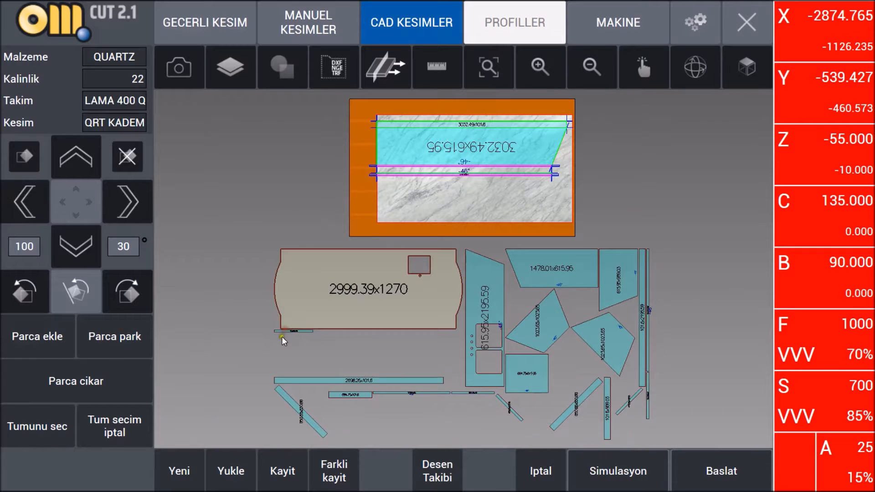
click(277, 333)
click(119, 295)
click(119, 295)
click(119, 294)
click(118, 294)
click(119, 293)
click(119, 294)
click(78, 351)
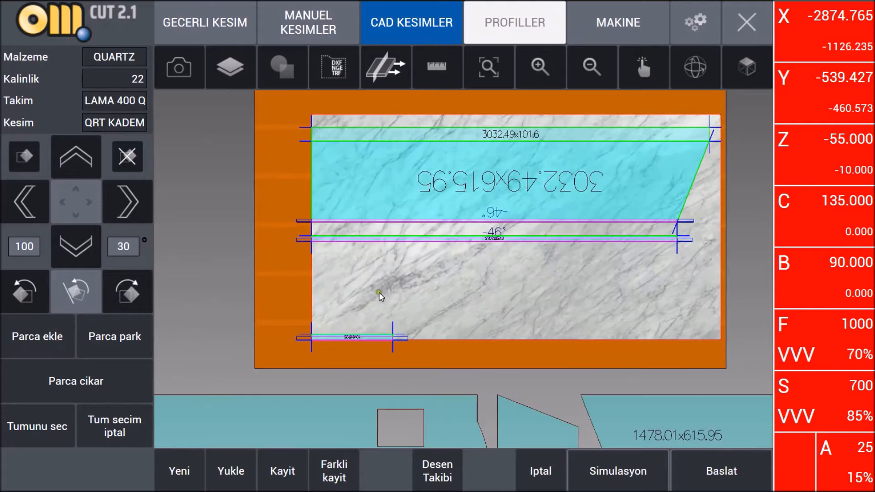
Position the 40x615.95 strip below the 2787.88x40 strip, against the left edge of the slab.
drag(353, 338, 327, 275)
scroll(357, 222, up, 2)
drag(337, 315, 313, 310)
scroll(328, 276, down, 2)
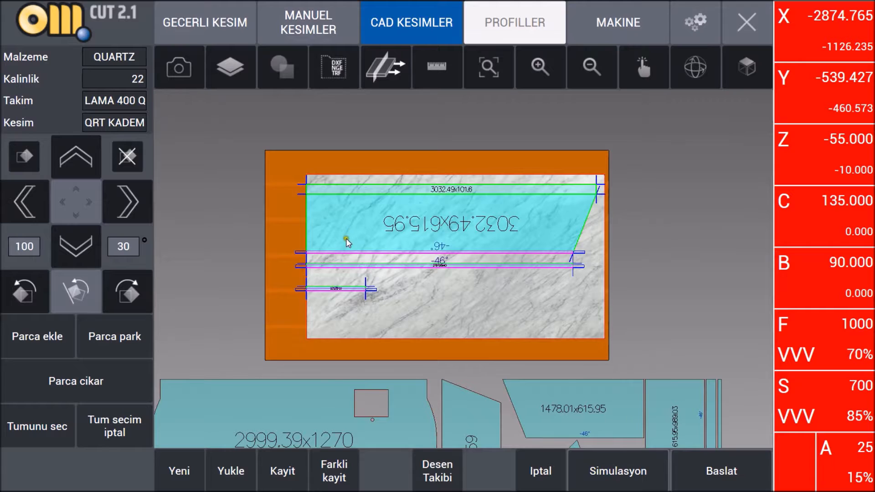
Select all placed pieces and move them up one 100 increment to the slab's upper edge.
scroll(349, 234, down, 1)
drag(254, 144, 600, 279)
click(36, 425)
click(84, 163)
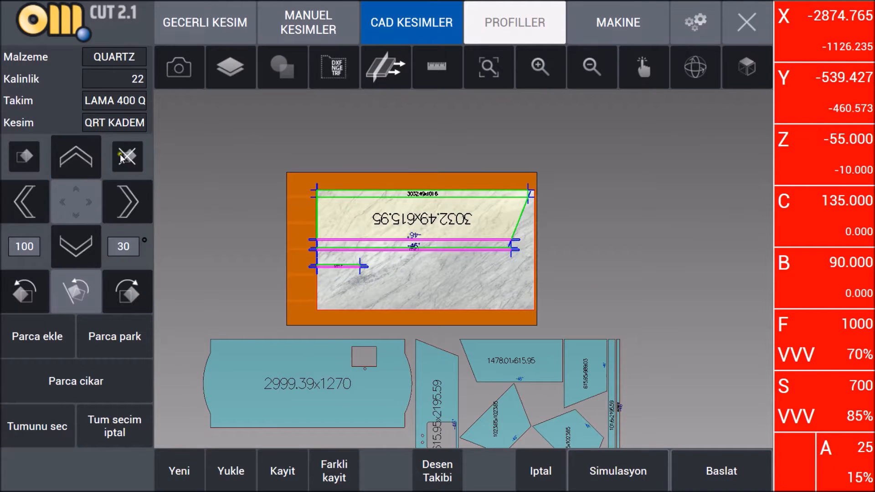
scroll(535, 211, up, 4)
scroll(513, 210, down, 3)
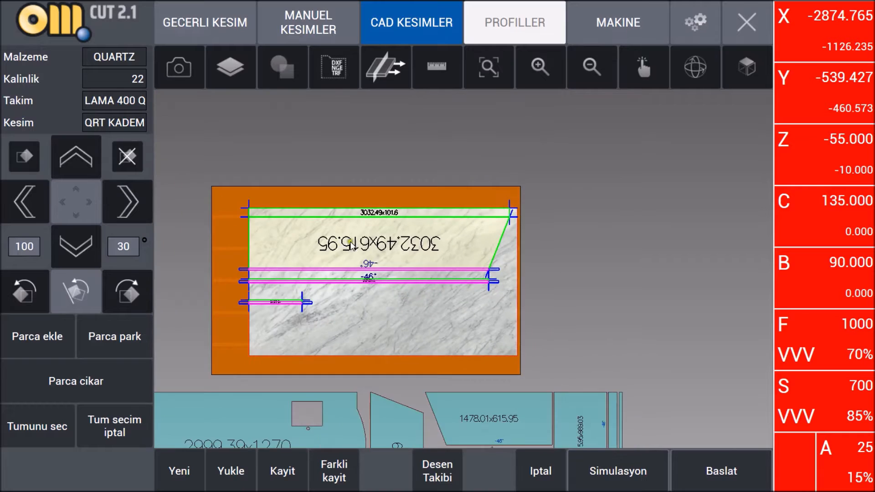
scroll(263, 300, up, 2)
scroll(263, 300, down, 4)
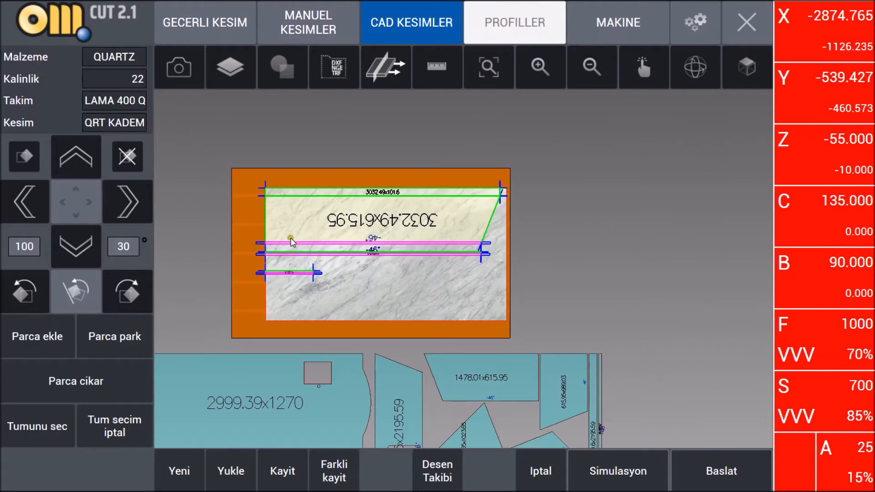
Clear the selection, examine the vein matching across the placed pieces in the pattern preview, and display the numbered saw cuts.
click(114, 427)
click(434, 478)
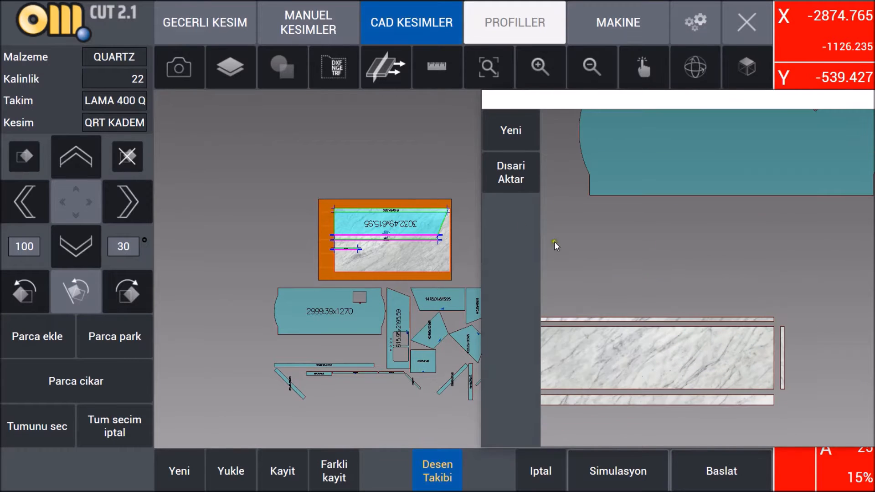
scroll(420, 254, up, 3)
scroll(758, 329, up, 3)
scroll(632, 324, down, 4)
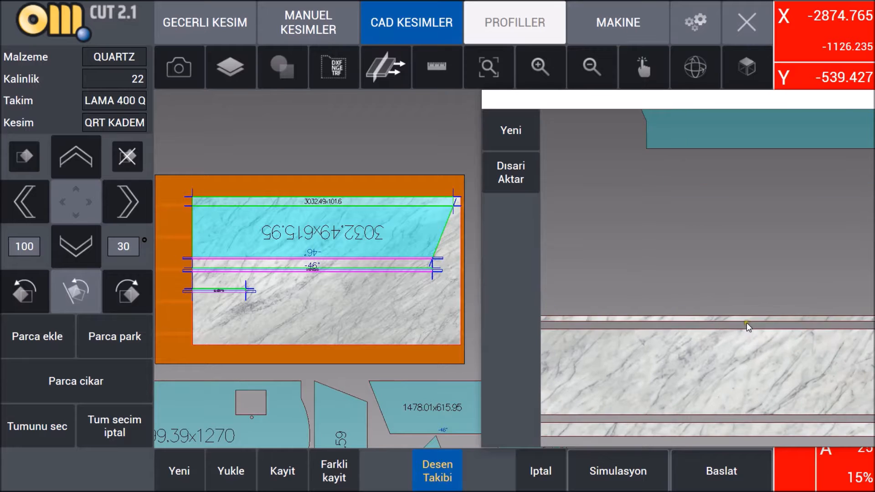
scroll(644, 300, down, 2)
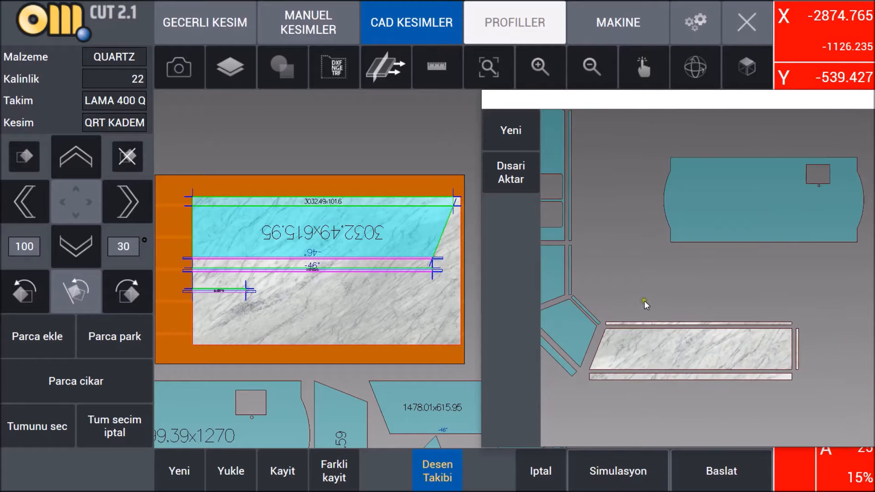
click(383, 63)
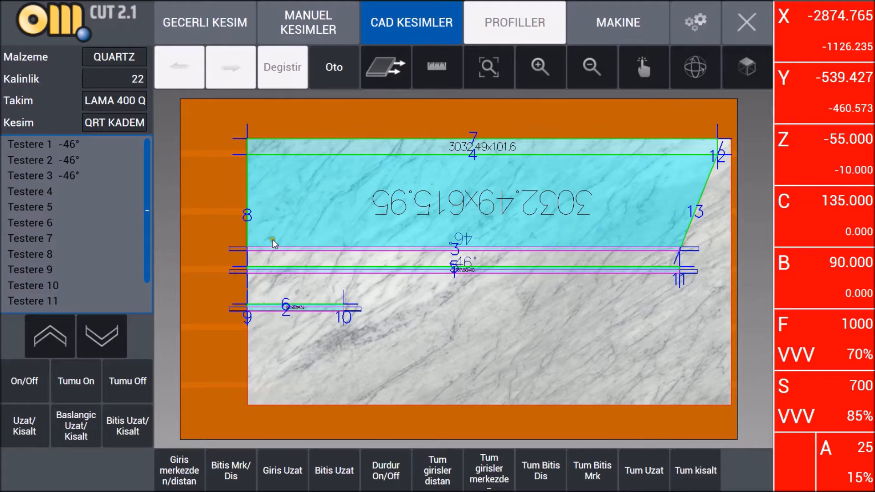
Select all placed pieces and move them slightly right and down in 100 increments to the slab's lower area.
click(32, 439)
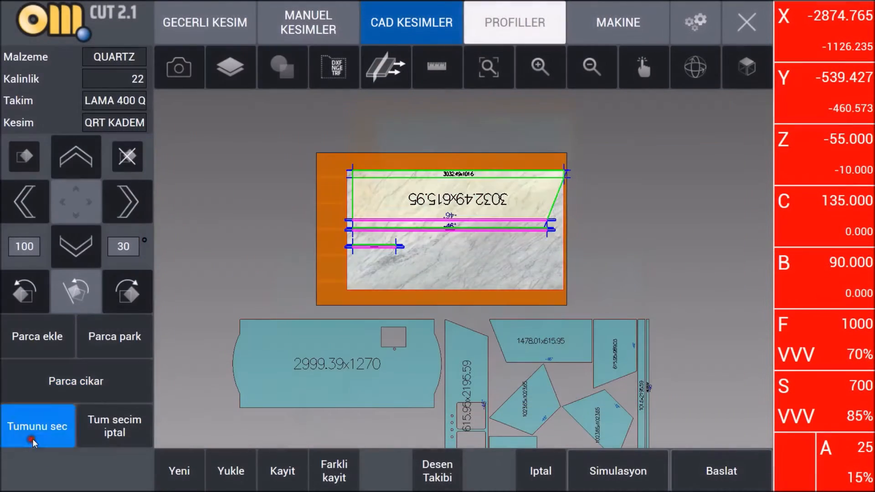
click(73, 246)
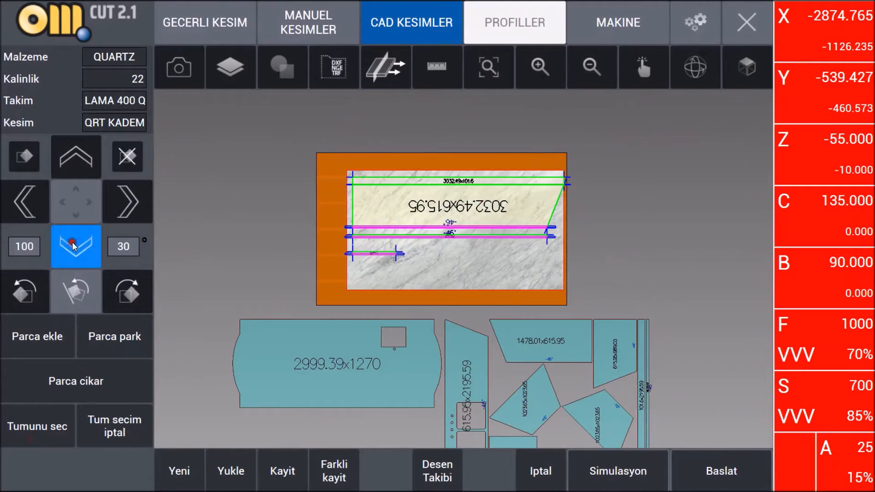
click(72, 247)
click(72, 248)
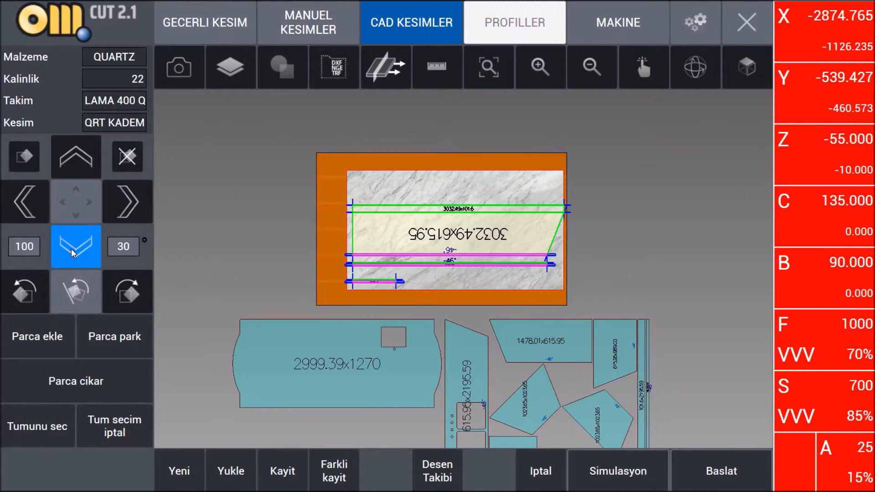
Examine the vein matching of the rearranged pieces, clear the selection and run the cutting simulation.
click(437, 471)
click(110, 426)
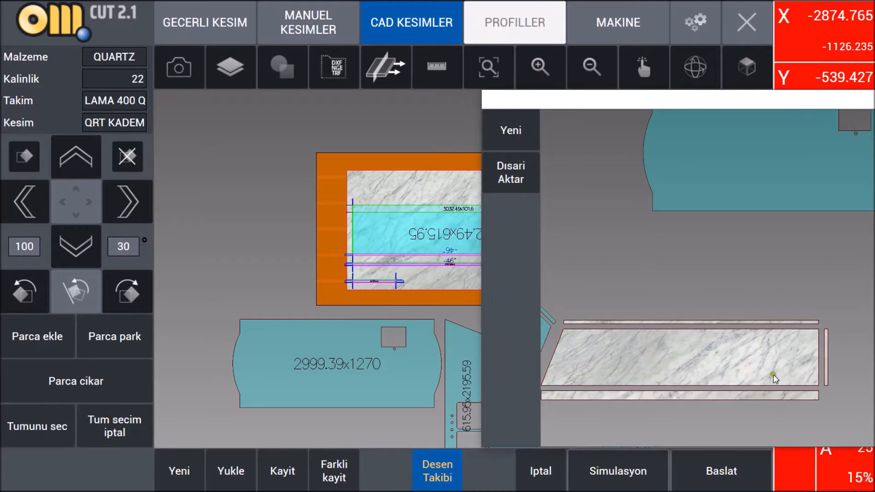
click(661, 476)
click(70, 359)
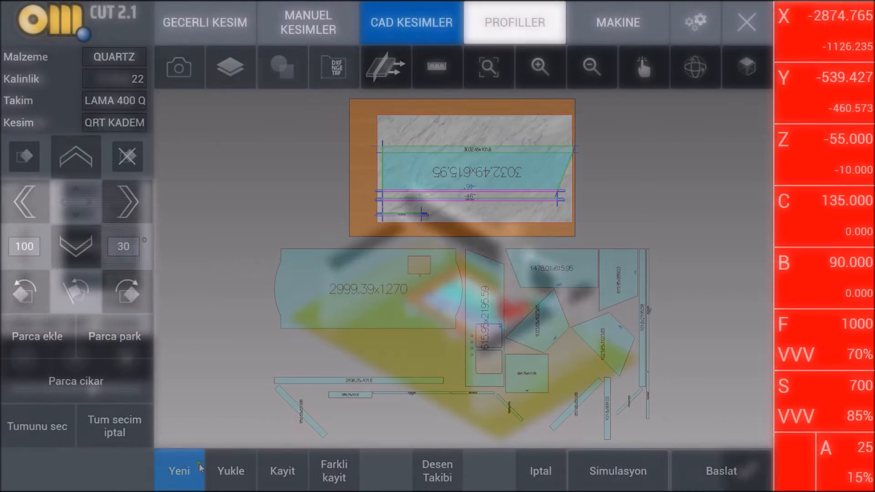
Start a new cutting job that keeps the remaining unplaced parts.
click(179, 471)
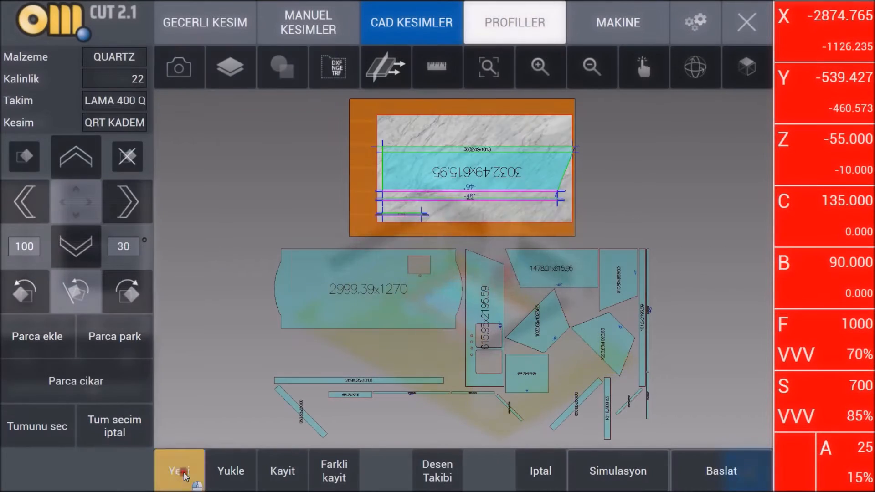
click(347, 313)
click(347, 256)
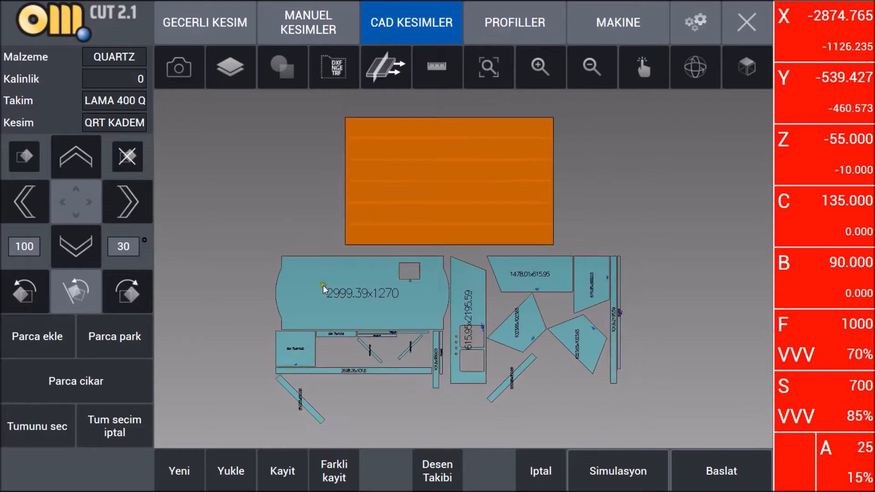
Load a marble slab photo as the background of the new job.
click(179, 68)
click(86, 155)
click(695, 470)
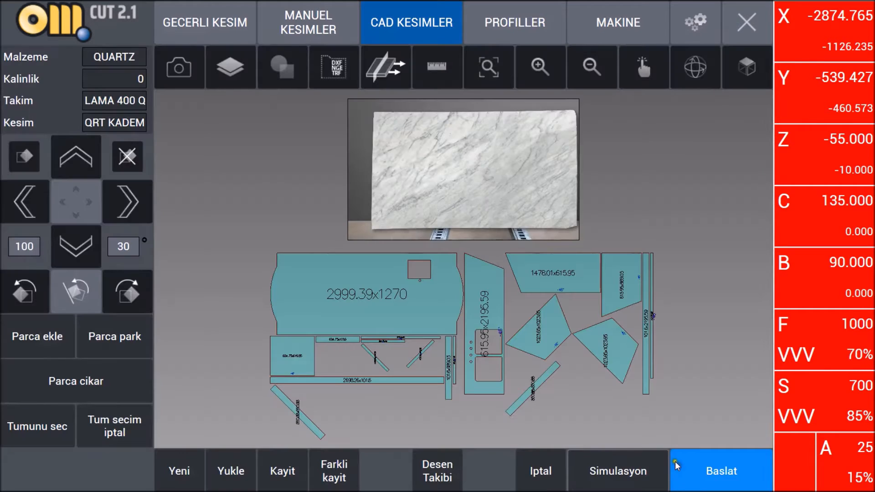
Fit the rectangular outer frame to the marble slab at about 3147 mm long and 1767 mm wide, and accept it.
click(231, 67)
drag(297, 139, 297, 132)
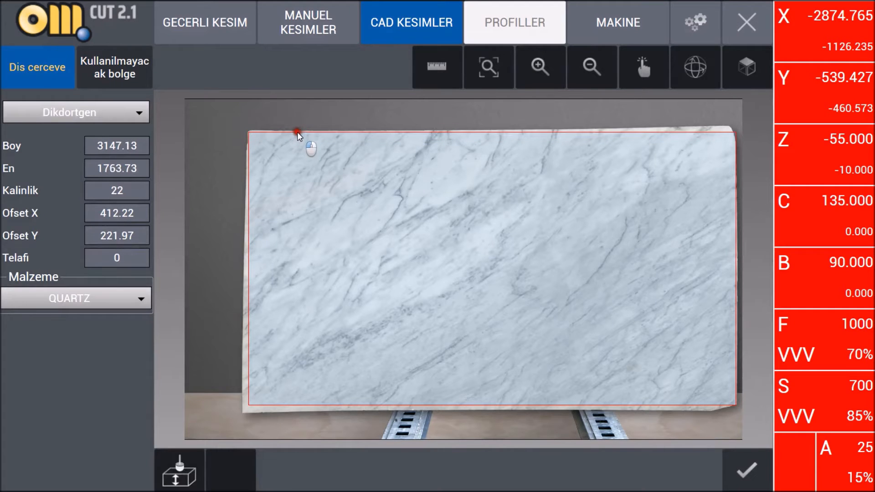
drag(441, 403, 442, 404)
click(744, 458)
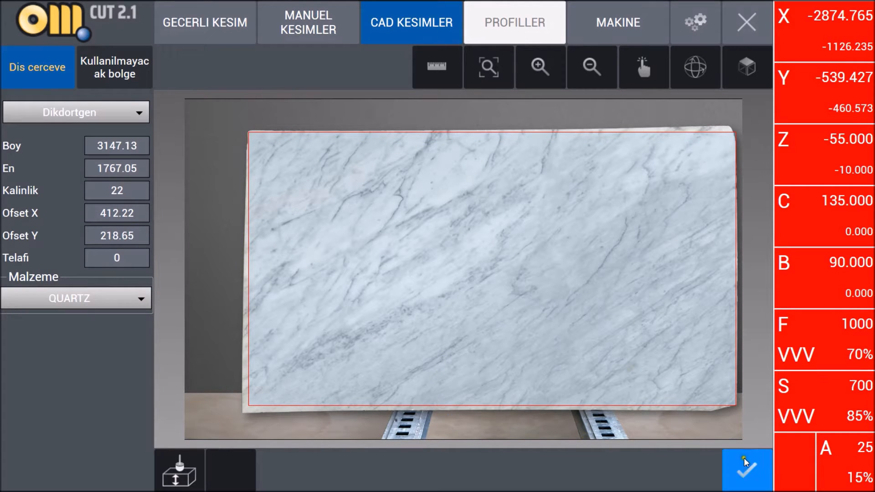
Open the pattern-tracking view of the kitchen layout beside the slab, with both views framed around all parts.
click(396, 381)
click(437, 471)
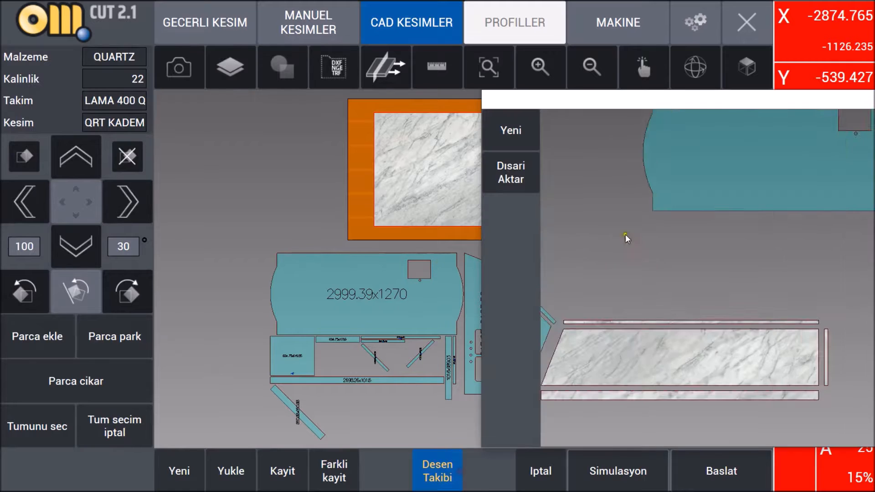
scroll(747, 322, down, 5)
scroll(702, 326, up, 2)
scroll(365, 324, down, 5)
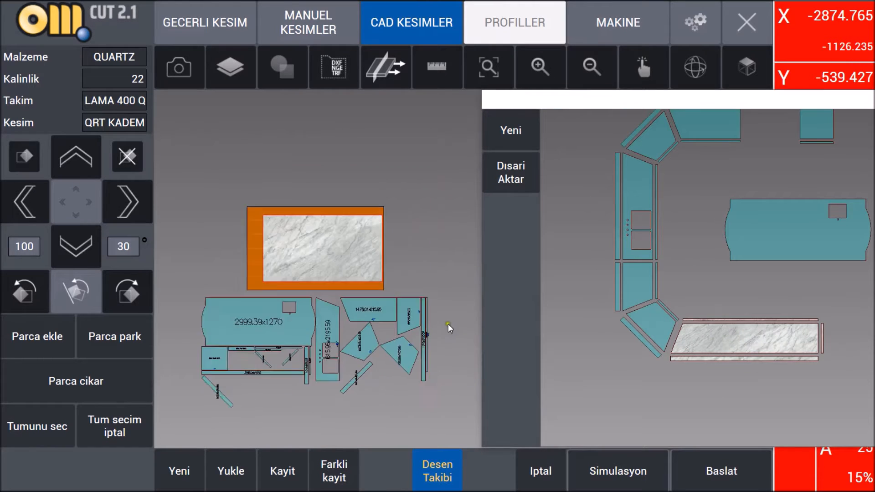
scroll(431, 333, up, 11)
scroll(400, 359, down, 10)
scroll(344, 368, up, 6)
Add the lower 1023.65 × 1023.65 corner piece of the kitchen layout to the marble slab.
click(431, 350)
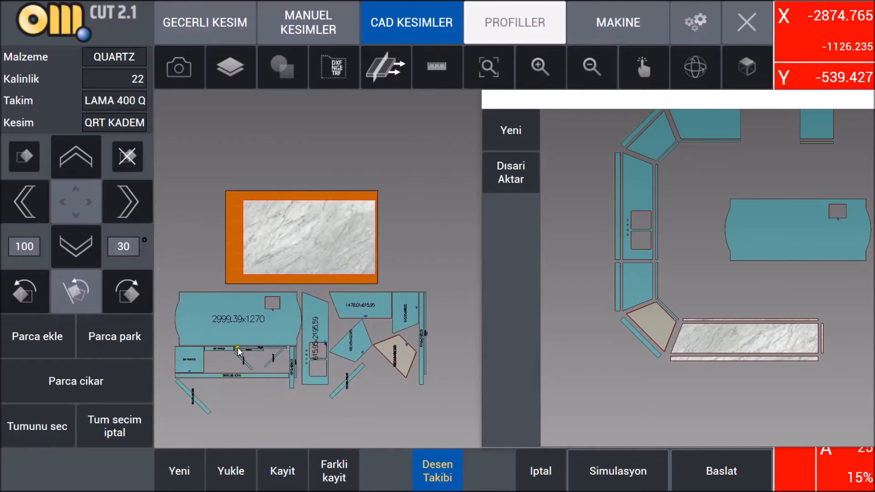
scroll(266, 348, down, 1)
click(50, 339)
scroll(218, 254, down, 4)
scroll(358, 264, up, 8)
scroll(319, 256, down, 5)
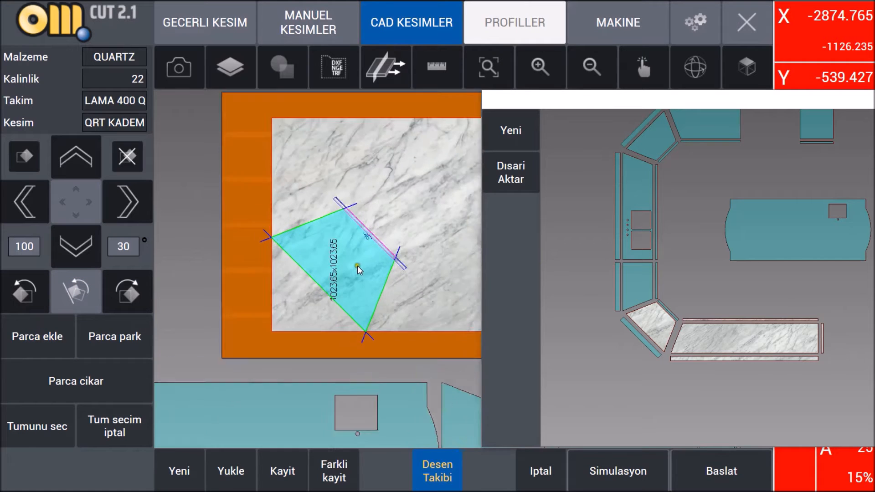
scroll(289, 249, up, 5)
scroll(280, 259, down, 4)
Rotate the corner piece clockwise in 30° steps, level its mitred edge and place it in the slab's upper-left area.
click(280, 259)
scroll(278, 260, down, 3)
drag(276, 257, 315, 364)
click(129, 301)
click(130, 302)
click(131, 301)
click(131, 301)
click(76, 294)
scroll(287, 266, up, 4)
scroll(309, 283, up, 2)
drag(293, 319, 250, 336)
drag(252, 297, 253, 220)
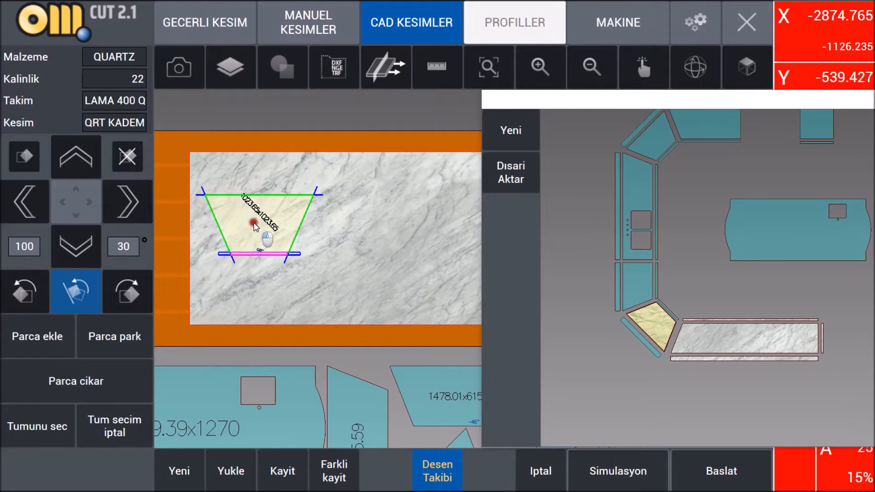
Add the 615.95 × 989.03 piece to the slab and rotate it so its mitred edge lies level at its bottom.
scroll(285, 179, down, 2)
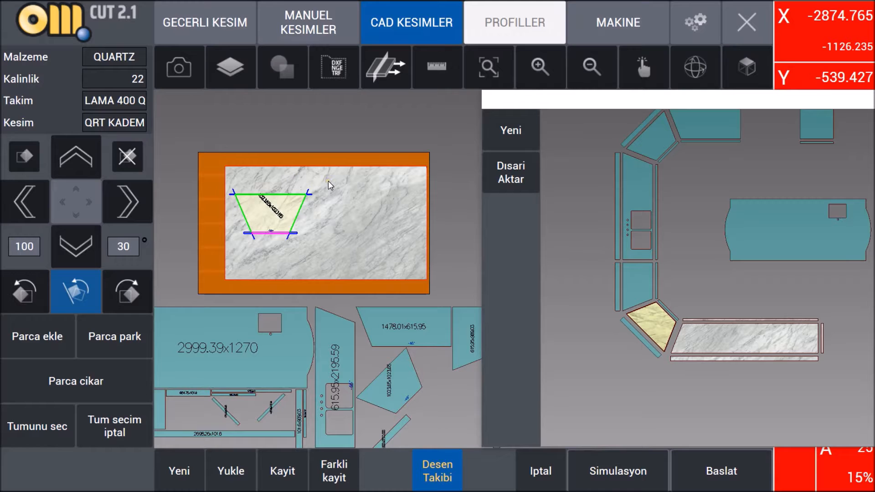
scroll(345, 260, down, 1)
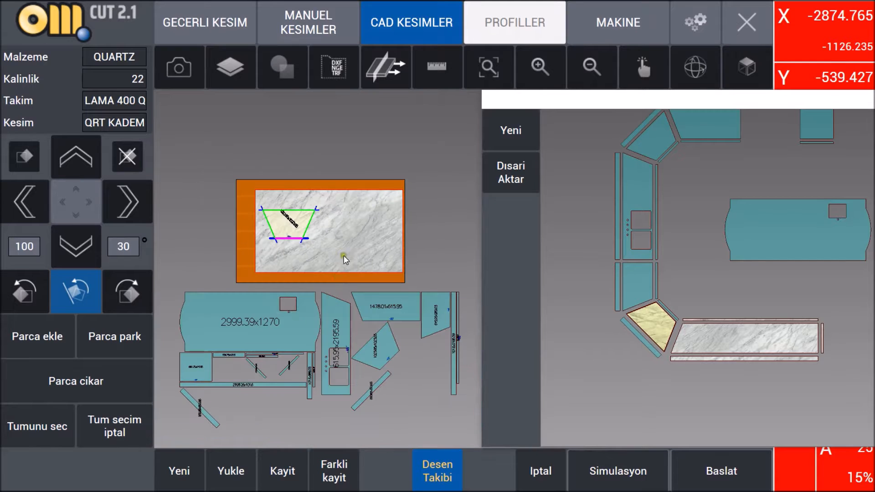
click(433, 313)
click(40, 340)
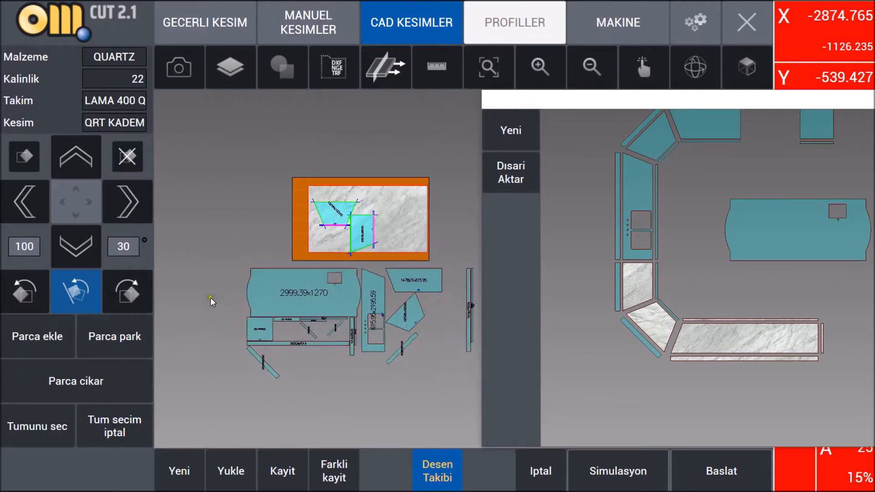
scroll(316, 236, up, 5)
click(129, 292)
click(132, 293)
click(27, 292)
scroll(305, 224, up, 2)
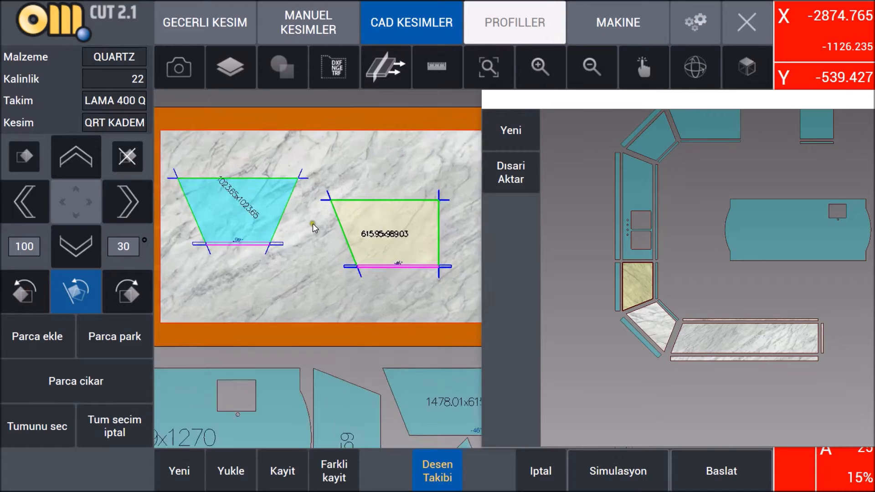
scroll(344, 258, down, 2)
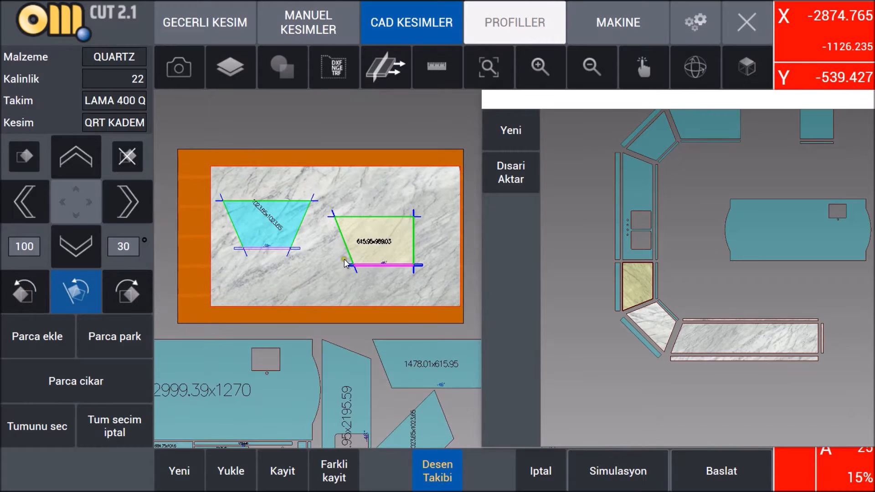
Try the corner piece and the 615.95 × 989.03 piece side by side near the slab's upper edge, testing their rotation.
drag(366, 232, 384, 202)
click(119, 282)
click(25, 292)
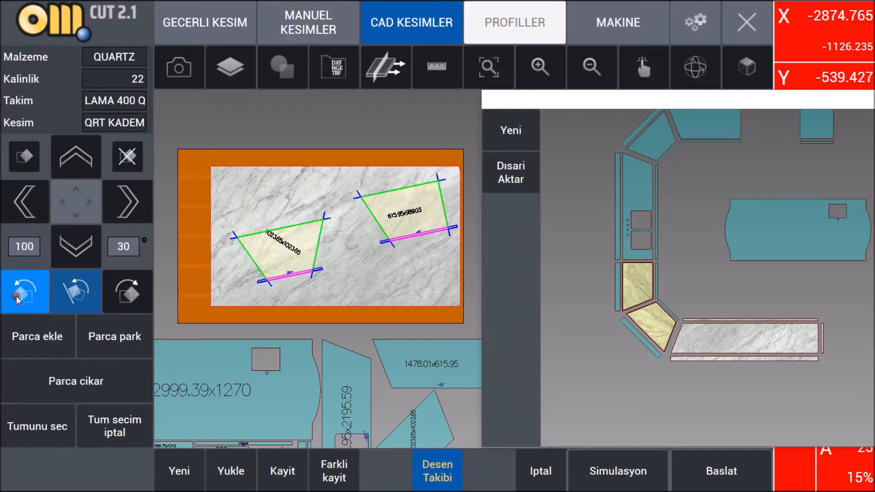
click(338, 195)
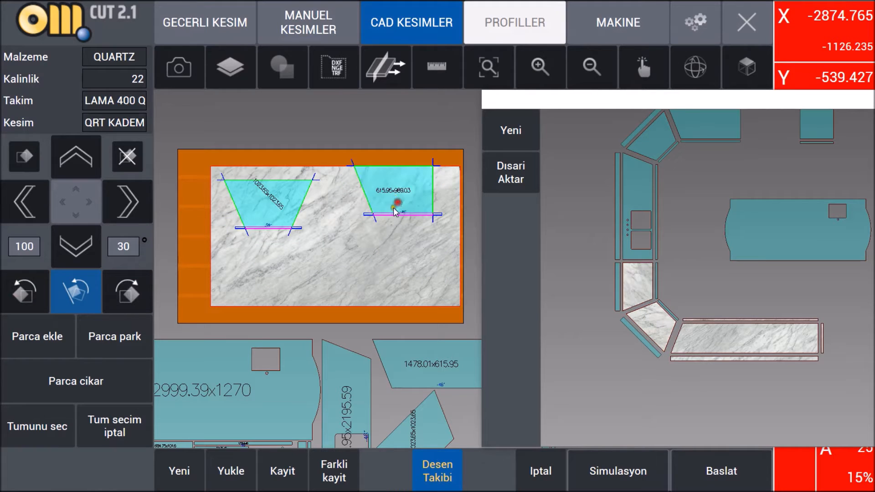
mouse_move(396, 203)
mouse_down()
mouse_move(380, 217)
mouse_move(400, 187)
mouse_up()
Move the corner piece and the 615.95 × 989.03 piece down so their mitred edges sit on the slab's lower edge.
scroll(325, 203, down, 2)
scroll(629, 274, down, 2)
scroll(417, 288, down, 3)
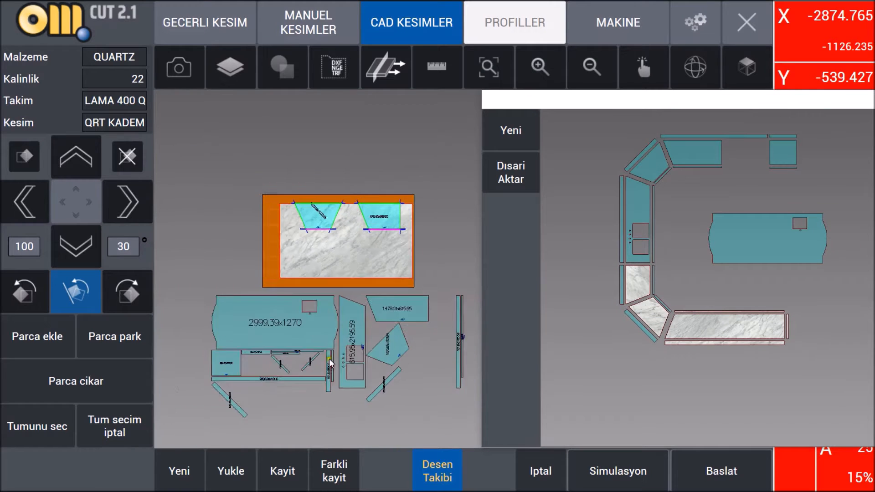
scroll(345, 383, up, 3)
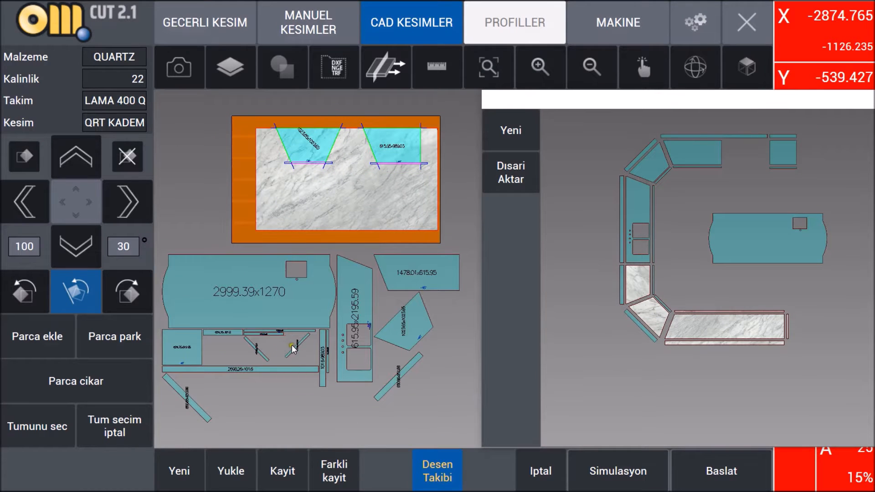
scroll(292, 350, down, 2)
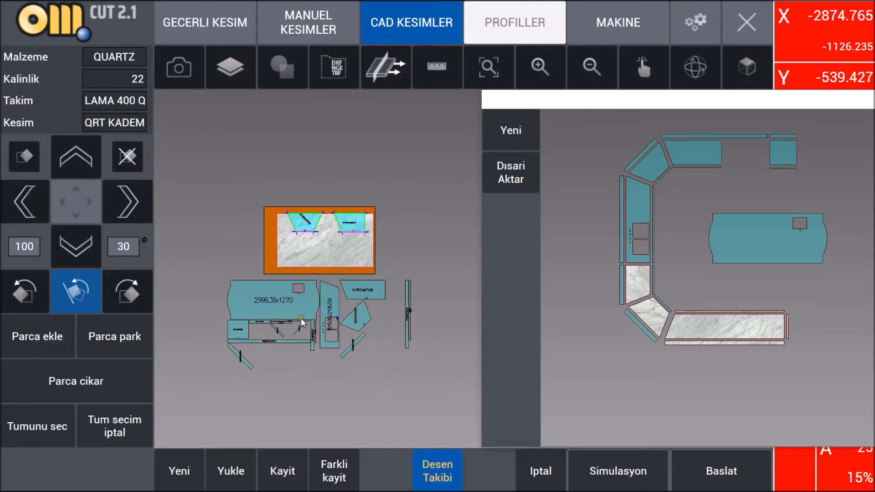
scroll(356, 328, up, 4)
scroll(356, 328, down, 1)
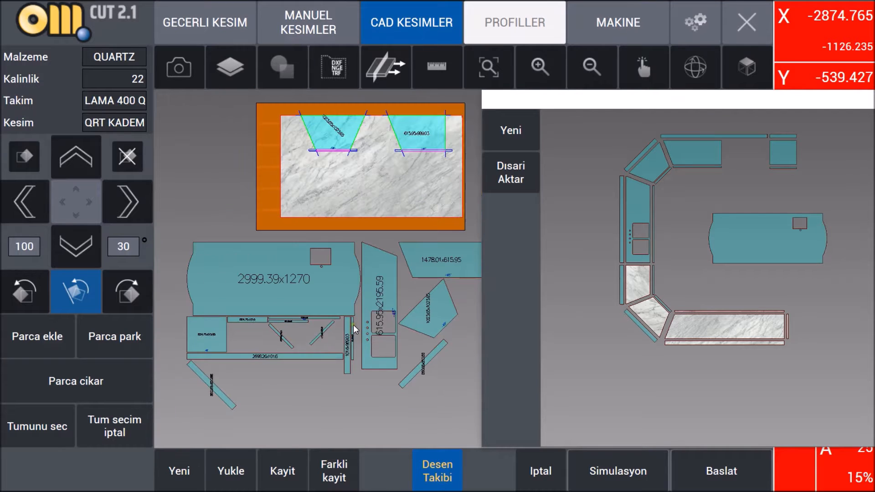
drag(334, 154, 330, 221)
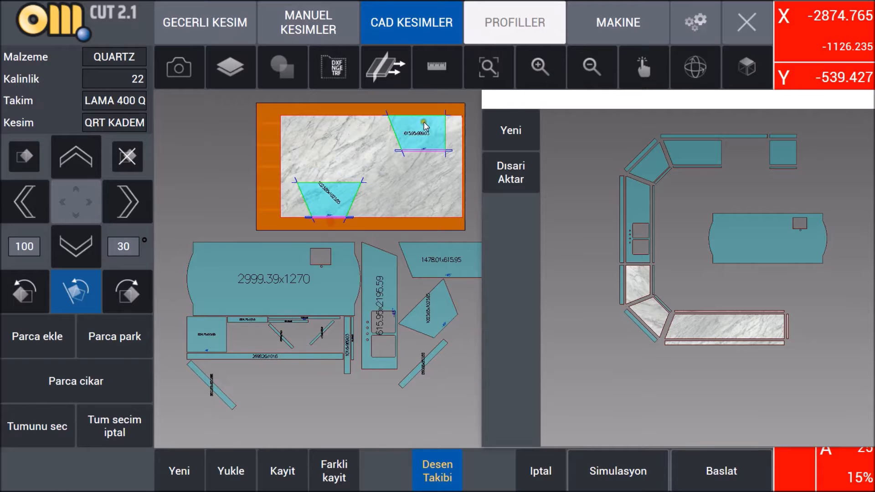
drag(424, 128, 427, 210)
scroll(295, 292, down, 1)
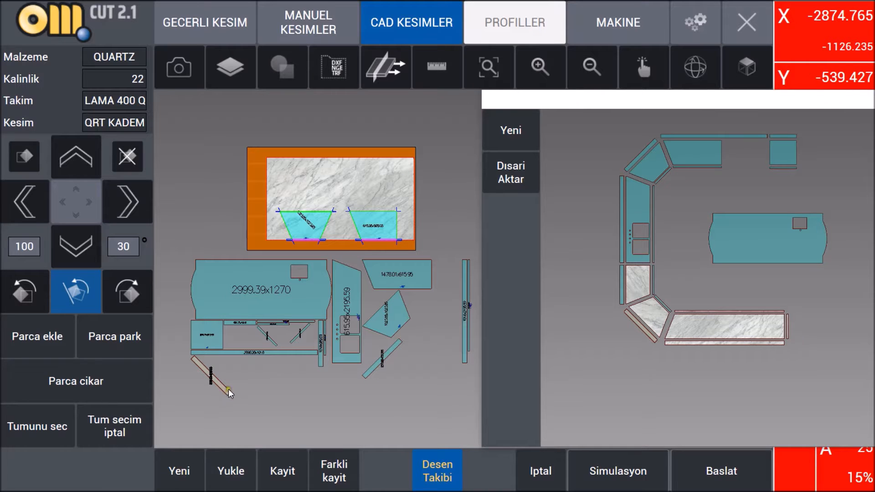
Rotate the long diagonal strip clockwise in 30° steps, add it to the slab and set it against the corner piece's long edge.
click(127, 296)
click(128, 298)
click(128, 298)
click(127, 296)
click(33, 337)
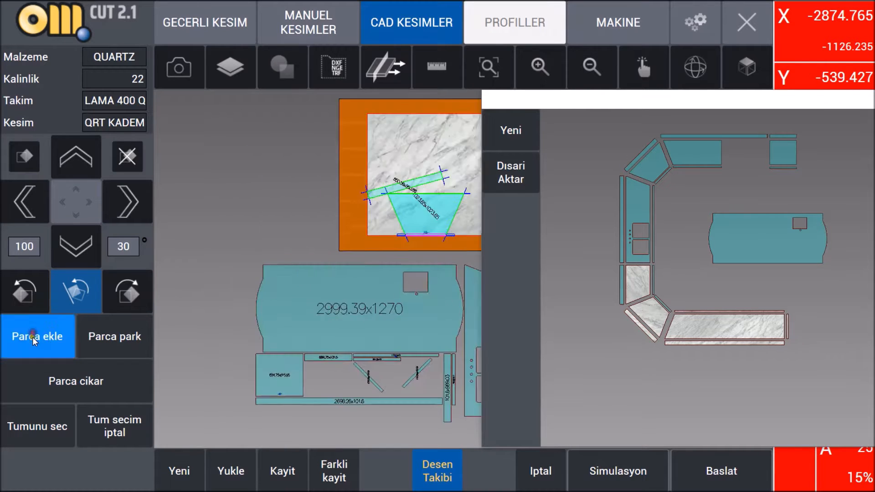
scroll(359, 273, up, 2)
drag(352, 293, 325, 297)
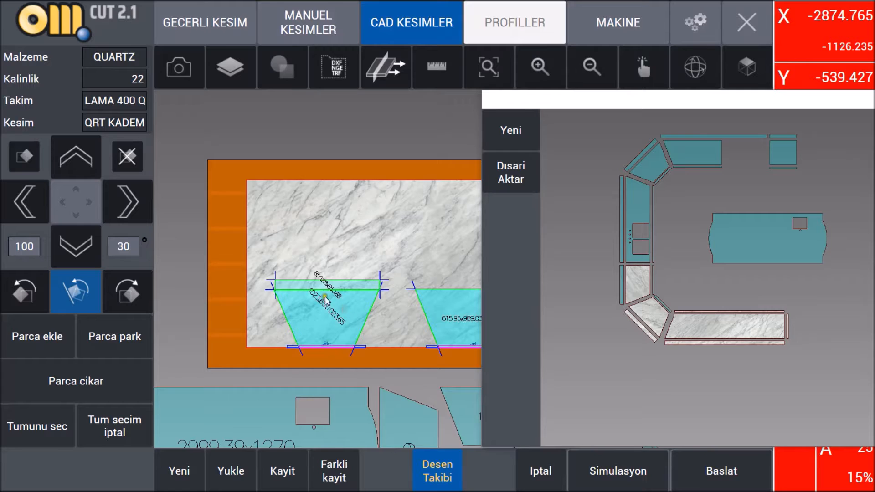
scroll(325, 297, down, 4)
scroll(377, 375, up, 1)
Turn the 101.6 × 989.03 strip horizontal, add it to the slab and set it against the 615.95 × 989.03 piece's long edge.
click(314, 404)
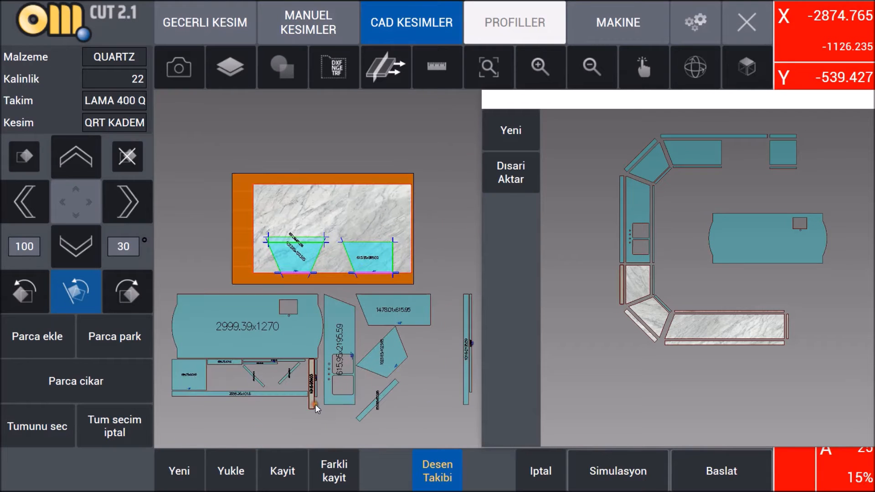
click(123, 294)
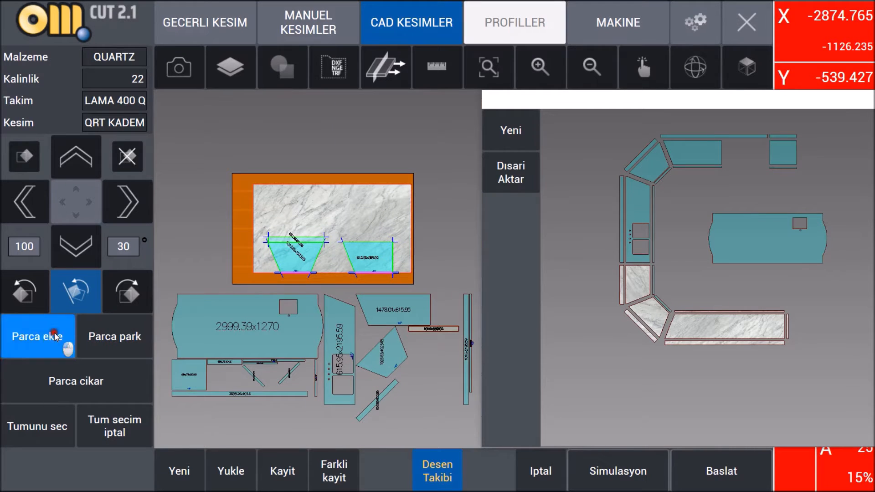
scroll(246, 299, down, 2)
scroll(313, 272, up, 4)
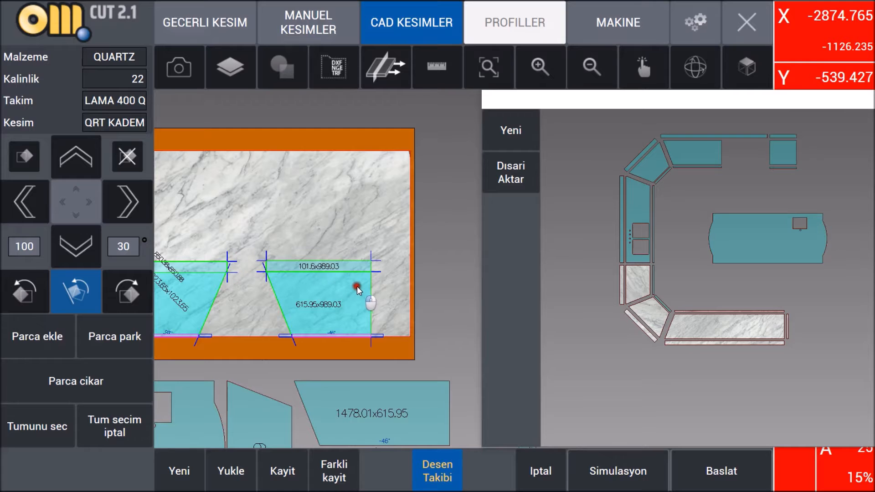
scroll(356, 286, down, 2)
scroll(302, 246, up, 4)
scroll(360, 260, down, 2)
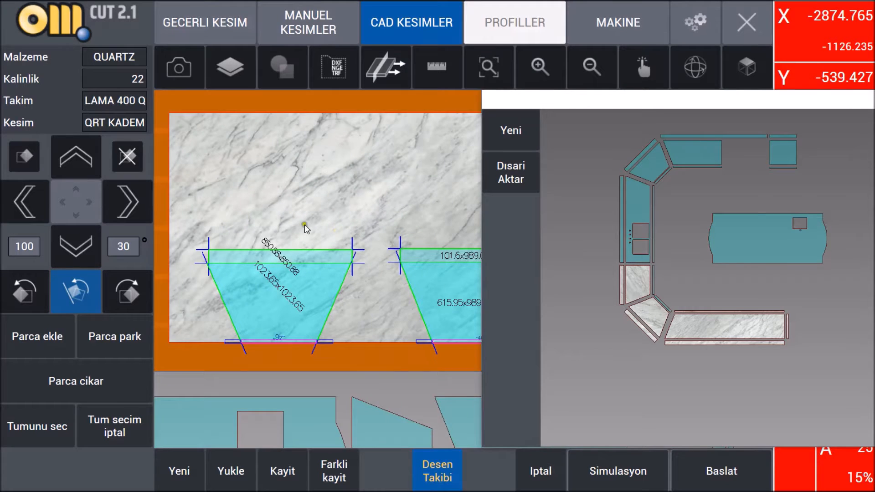
Select all placed pieces, move them up the slab in six increments of 100, and clear the selection.
scroll(247, 275, down, 2)
scroll(245, 272, down, 2)
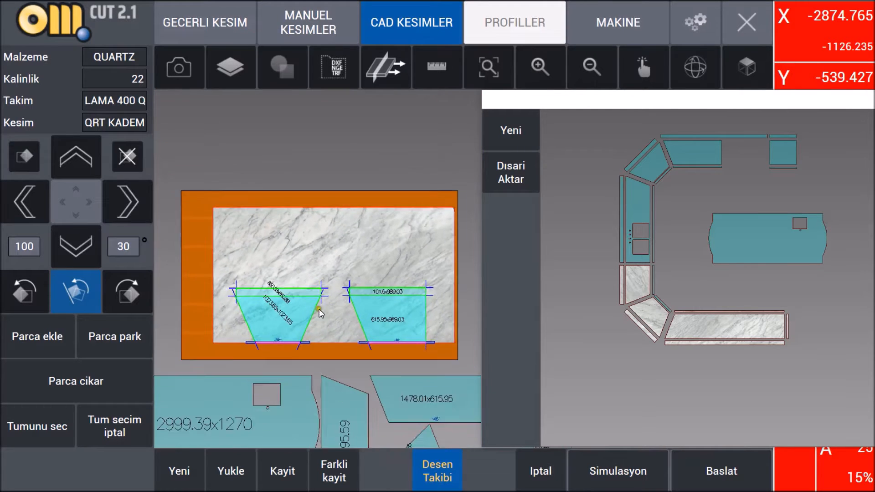
click(75, 368)
click(58, 425)
click(86, 164)
click(85, 164)
click(86, 164)
click(85, 164)
click(86, 164)
click(85, 165)
scroll(337, 178, down, 4)
click(120, 416)
Select the short diagonal strip below the island part, park it outside the slab and rotate it clockwise in 30° steps.
scroll(276, 400, up, 3)
click(259, 367)
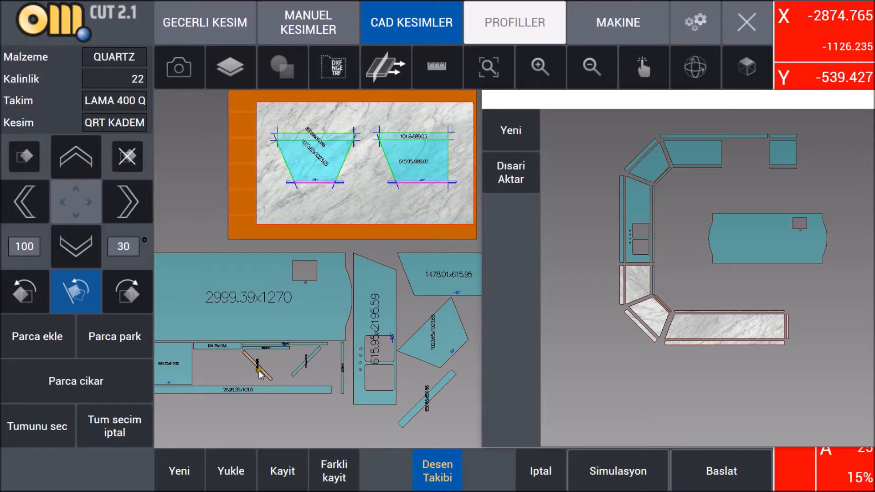
click(46, 300)
scroll(358, 394, down, 4)
scroll(400, 332, up, 5)
scroll(400, 333, down, 2)
click(128, 291)
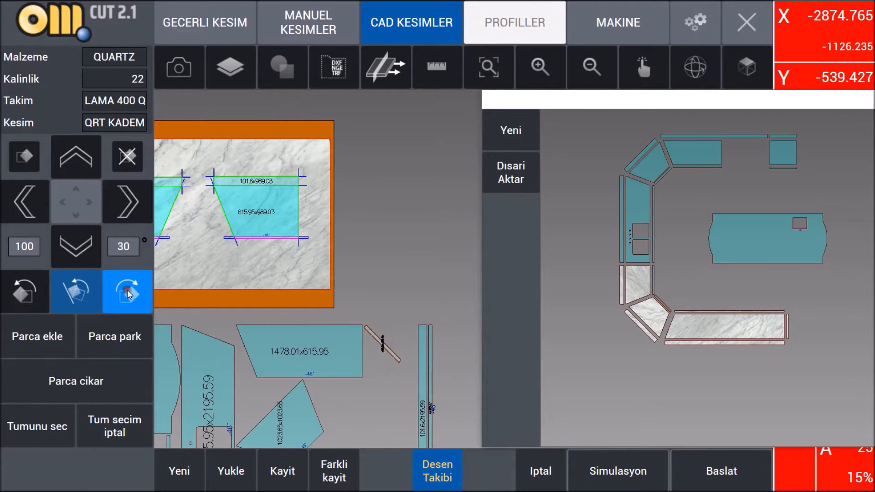
click(129, 294)
Try the short strip in the slab's lower-left corner and park it outside the slab again.
click(40, 327)
scroll(388, 241, up, 6)
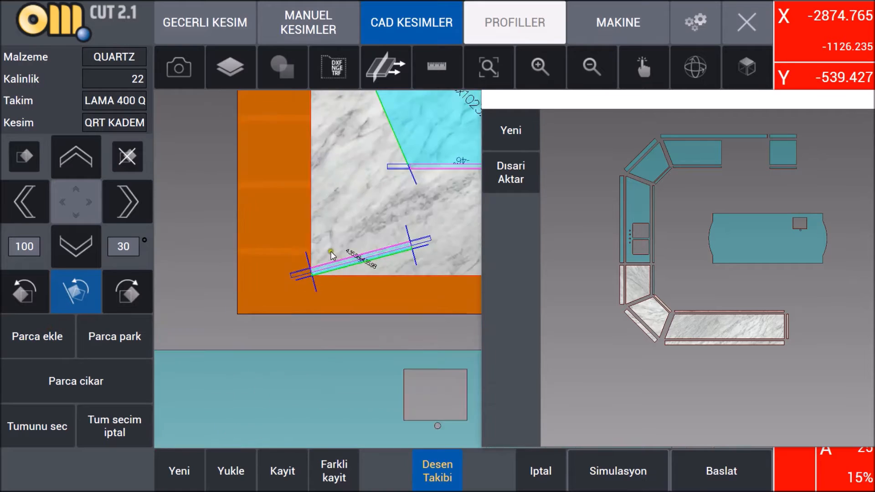
scroll(365, 256, down, 1)
middle_drag(371, 257, 318, 256)
click(110, 331)
scroll(260, 256, down, 5)
middle_drag(405, 285, 379, 299)
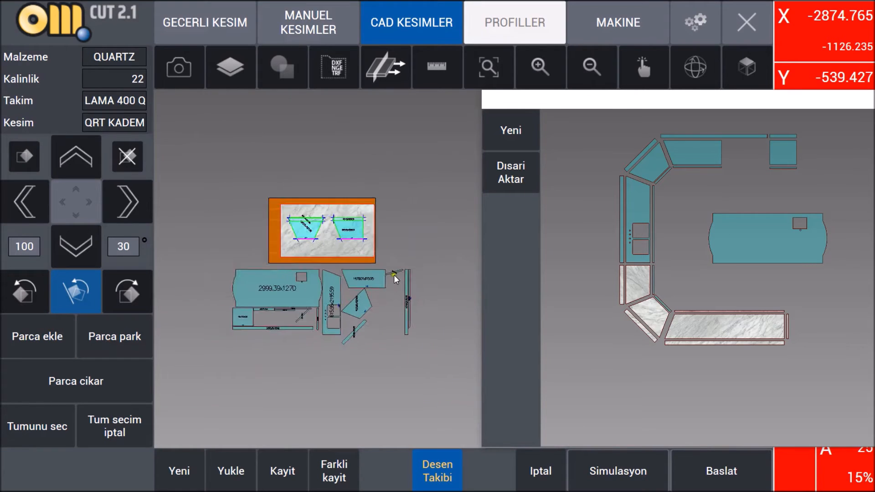
Rotate the parked short strip 180°, add it to the slab and lay it along the lower edge under the corner piece.
scroll(409, 273, up, 5)
click(391, 273)
click(135, 303)
click(136, 302)
click(136, 302)
click(136, 303)
click(136, 303)
click(136, 303)
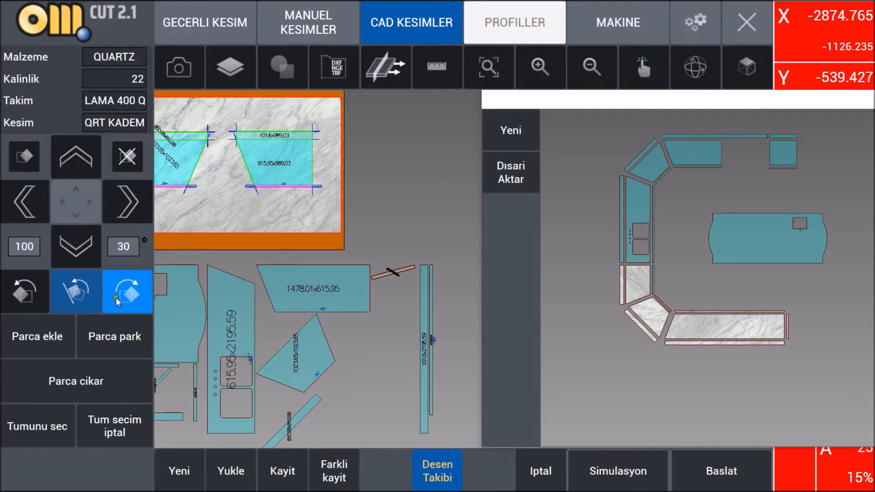
click(45, 331)
scroll(375, 267, up, 6)
scroll(396, 275, down, 4)
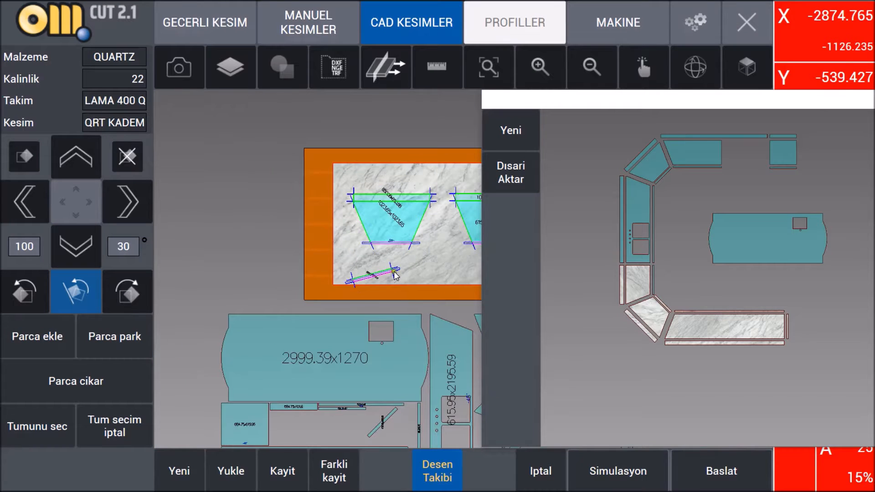
scroll(352, 284, down, 5)
Rotate the narrow vertical strip beside the sink part 90° clockwise and place it next to the short strip on the slab's lower edge.
middle_drag(465, 367, 385, 339)
scroll(306, 340, up, 4)
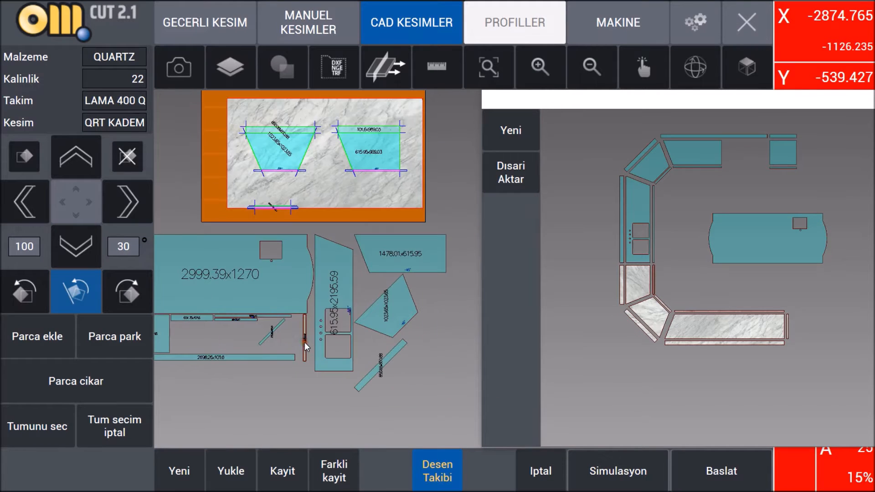
click(137, 299)
click(137, 299)
click(137, 299)
click(51, 334)
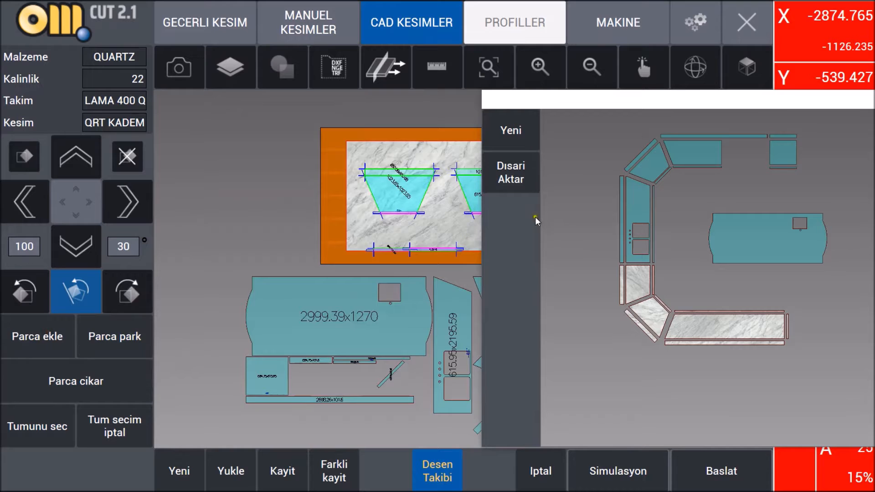
Park the narrow strip lying beside the short strip on the slab's lower edge outside the slab and rotate it clockwise.
scroll(448, 249, up, 2)
scroll(449, 249, down, 3)
middle_drag(448, 250, 361, 270)
scroll(360, 270, up, 1)
click(358, 270)
click(115, 337)
scroll(241, 279, down, 4)
middle_drag(467, 299, 398, 302)
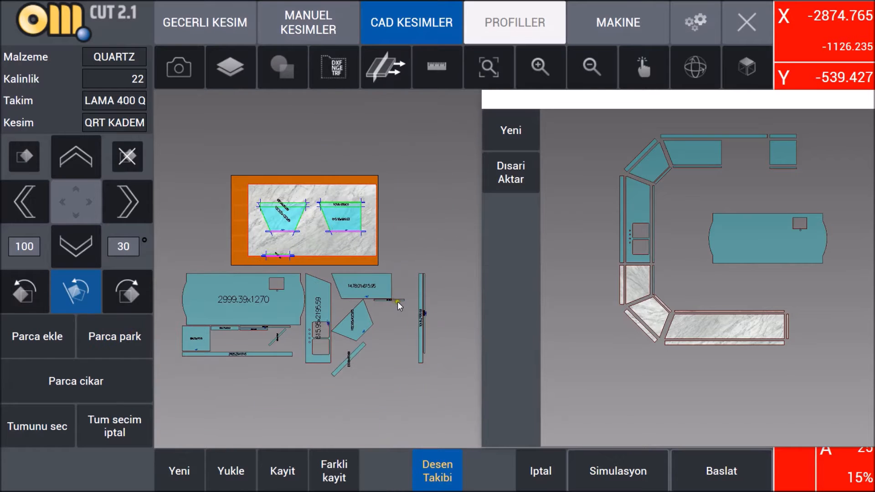
click(126, 292)
click(124, 295)
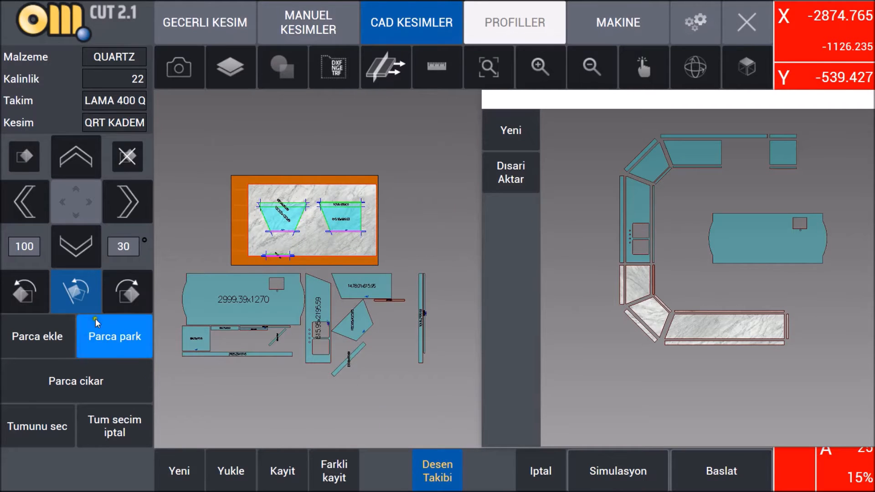
Add the rotated narrow strip back to the slab and place it under the 615.95x989.03 part.
click(40, 335)
scroll(350, 267, up, 3)
middle_drag(350, 267, 302, 315)
scroll(363, 311, up, 3)
middle_drag(365, 306, 347, 299)
scroll(337, 315, up, 1)
drag(295, 335, 424, 288)
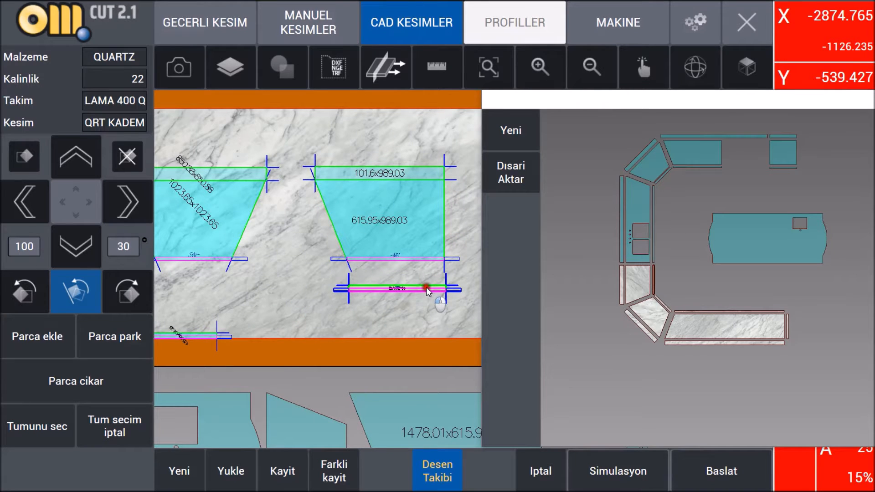
Fine-position the narrow strip a small gap below the 615.95x989.03 part's mitred edge, its end aligned with the part's straight side.
scroll(426, 287, down, 3)
scroll(277, 322, up, 2)
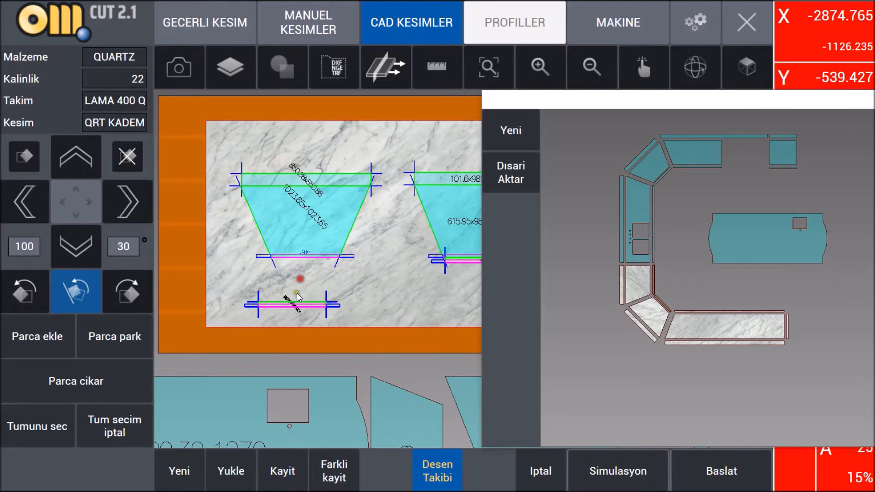
scroll(287, 305, down, 3)
scroll(280, 314, up, 2)
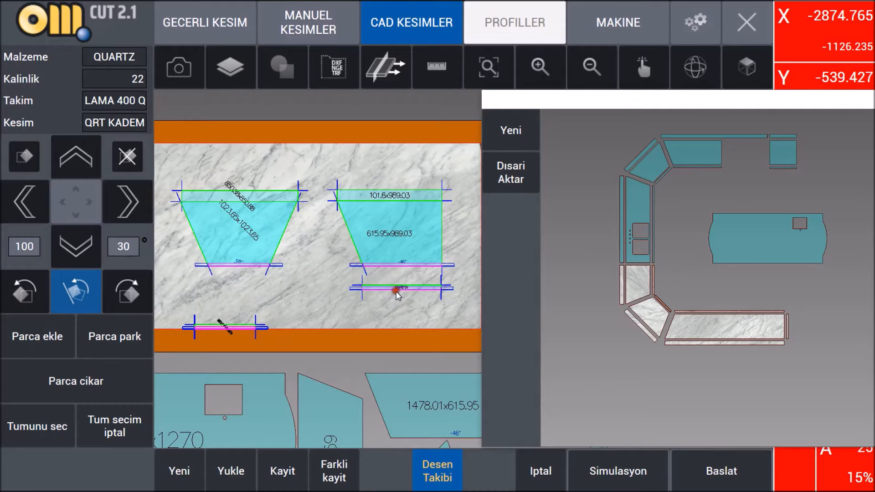
scroll(420, 272, up, 3)
scroll(420, 272, down, 3)
scroll(431, 271, up, 4)
drag(325, 311, 326, 299)
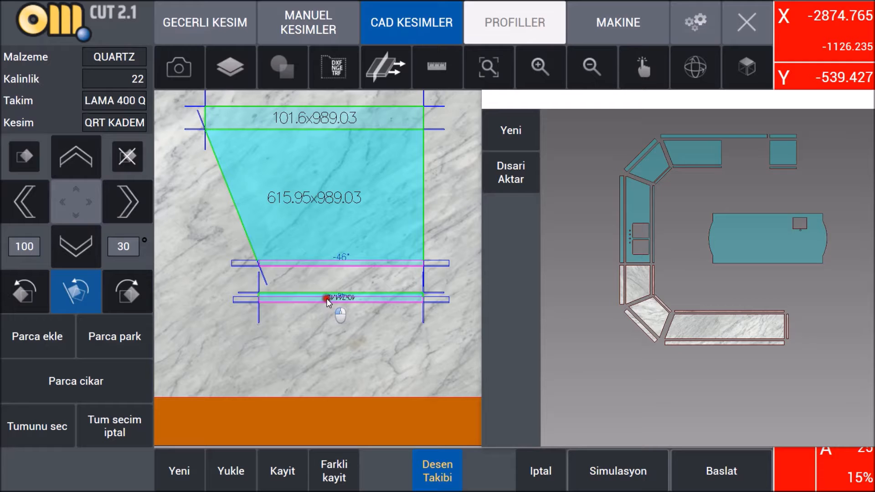
Move the short strip up beneath the 1023.65x1023.65 corner part's mitred edge and compare the veins in the kitchen layout.
scroll(328, 301, down, 3)
scroll(680, 313, up, 6)
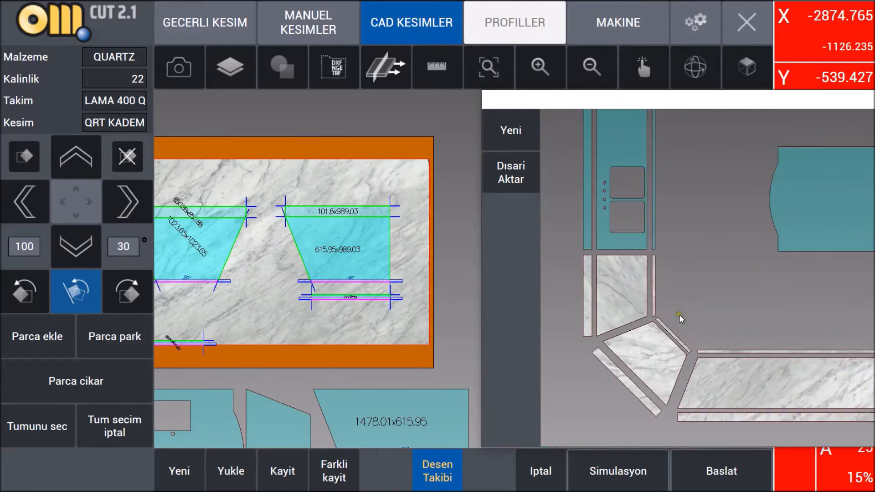
scroll(636, 252, up, 3)
scroll(635, 253, down, 3)
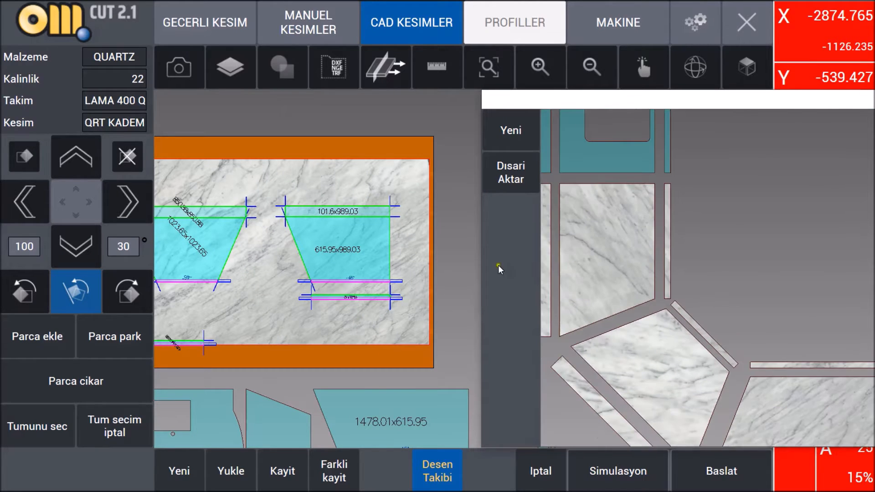
scroll(414, 272, down, 3)
scroll(743, 353, up, 4)
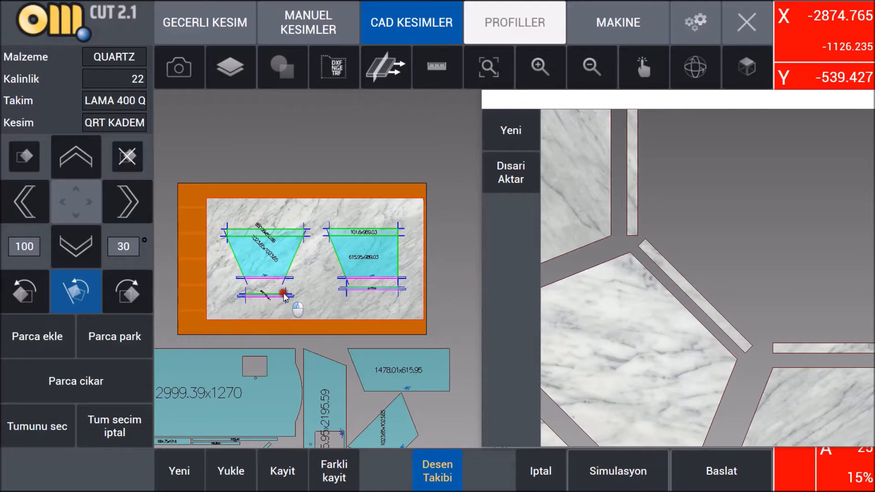
scroll(671, 236, down, 4)
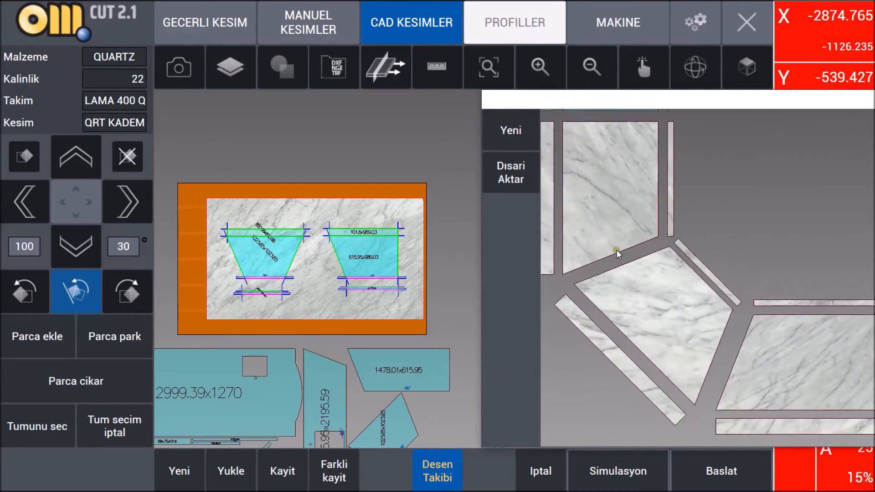
scroll(307, 252, up, 3)
scroll(307, 251, down, 2)
Select the two wide strips above the parts, move them up to leave a gap, and clear the selection.
scroll(319, 260, up, 7)
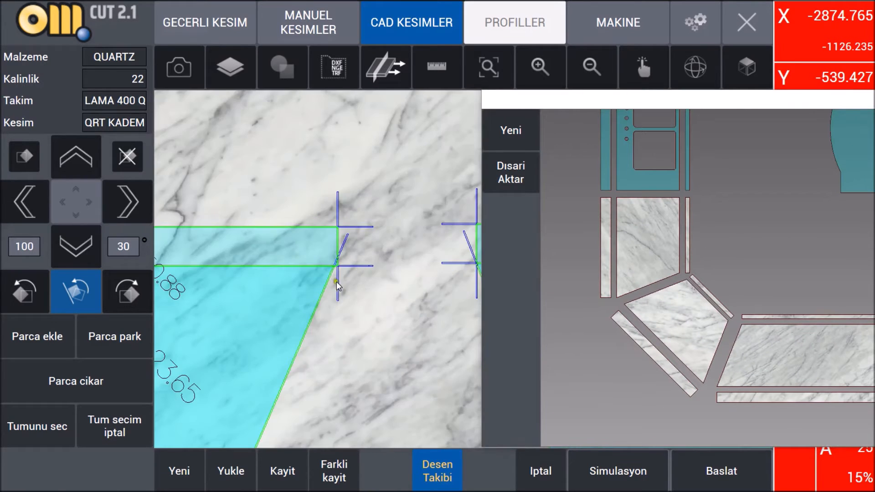
scroll(319, 278, down, 7)
scroll(310, 271, up, 2)
click(302, 272)
scroll(261, 301, down, 3)
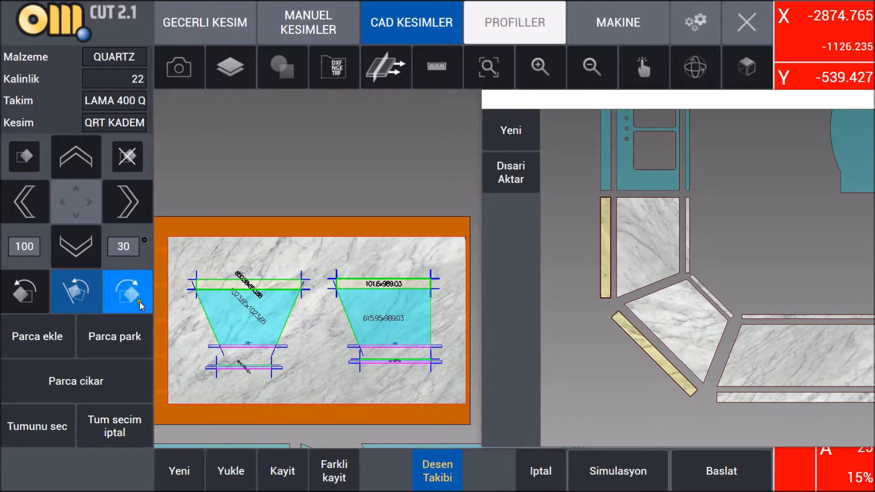
scroll(349, 275, up, 8)
scroll(605, 280, up, 6)
drag(400, 288, 409, 258)
scroll(474, 215, down, 8)
scroll(350, 291, up, 2)
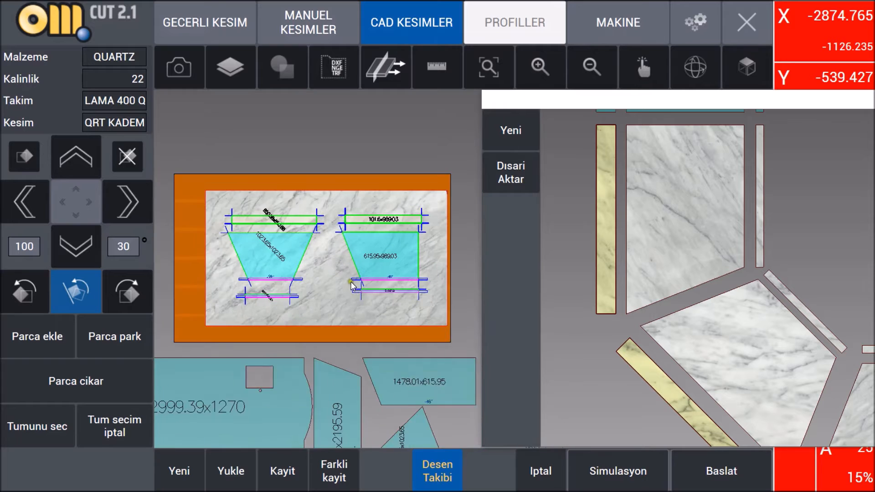
scroll(352, 285, up, 1)
click(114, 426)
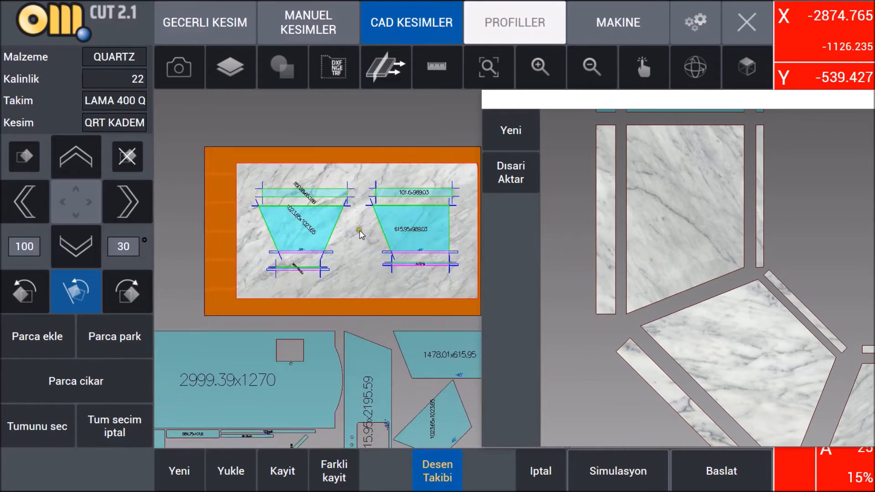
Close the pattern tracking view and butt the 101.6x989.03 strip against the end of the 850.88x850.88 strip.
click(427, 458)
click(379, 70)
click(381, 63)
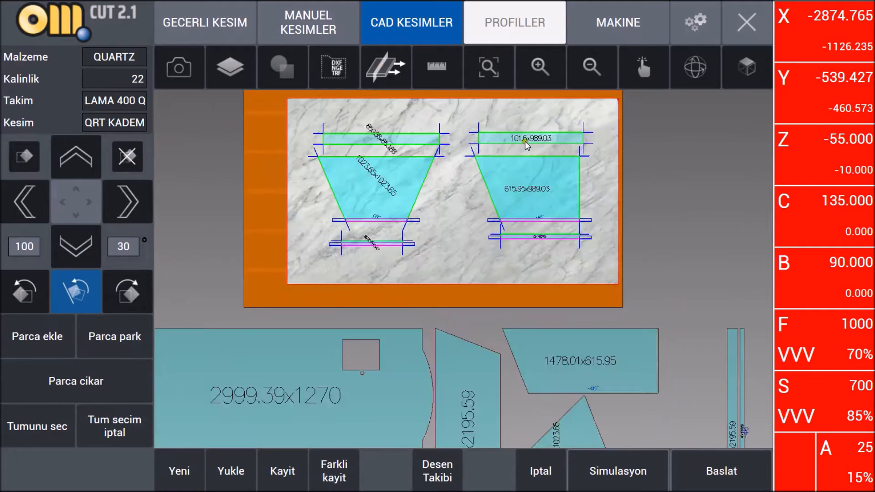
scroll(525, 142, up, 5)
scroll(396, 210, down, 1)
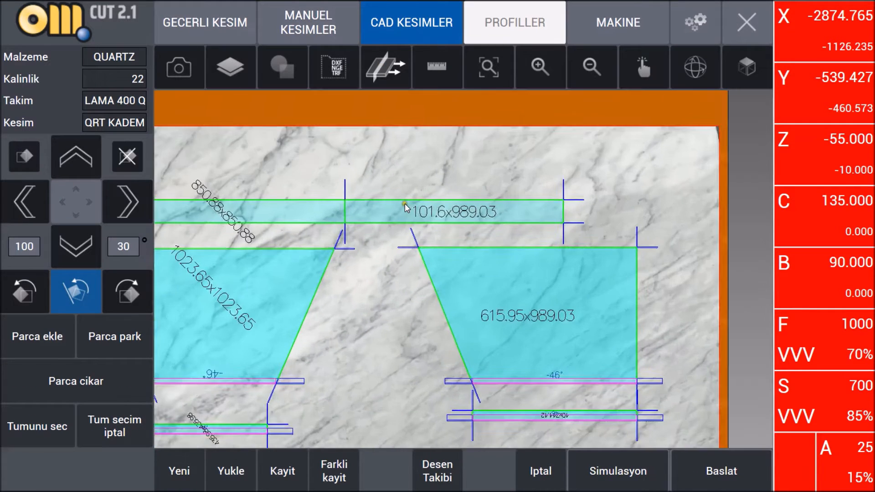
scroll(405, 203, down, 3)
Reopen the pattern tracking view and examine the vein match between the corner parts and their strips.
click(449, 455)
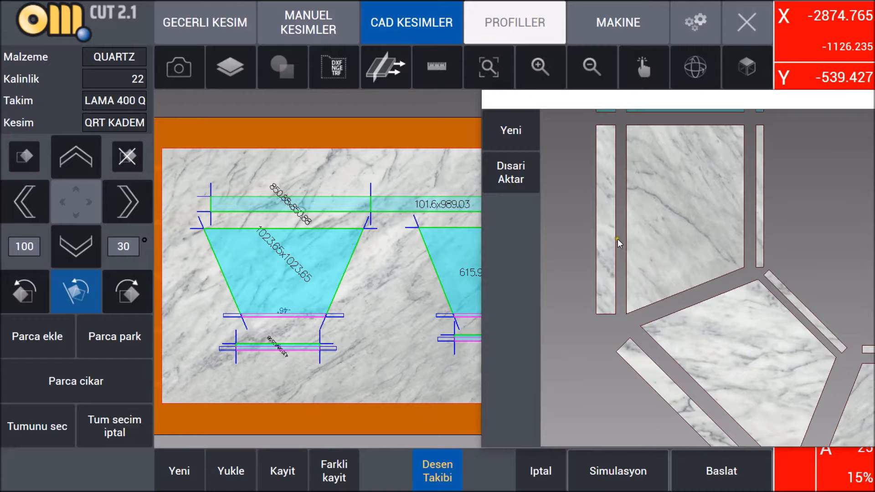
scroll(617, 239, down, 1)
scroll(600, 227, down, 1)
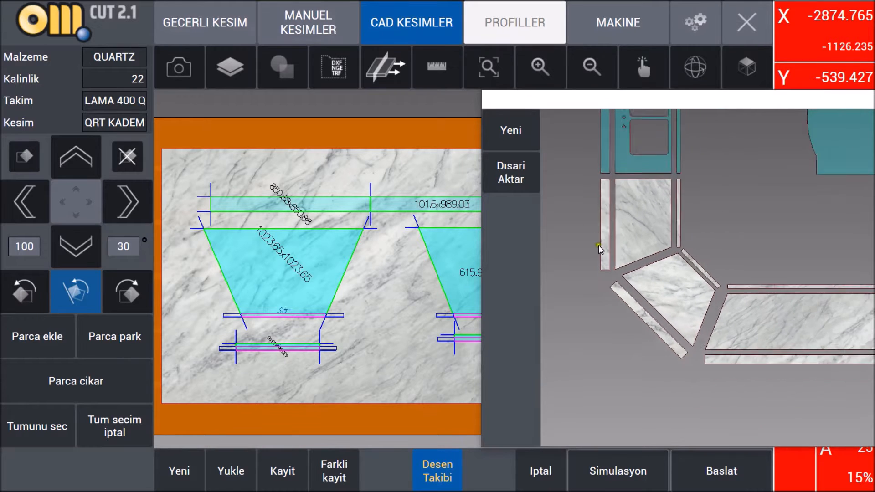
scroll(332, 329, down, 1)
scroll(328, 322, down, 1)
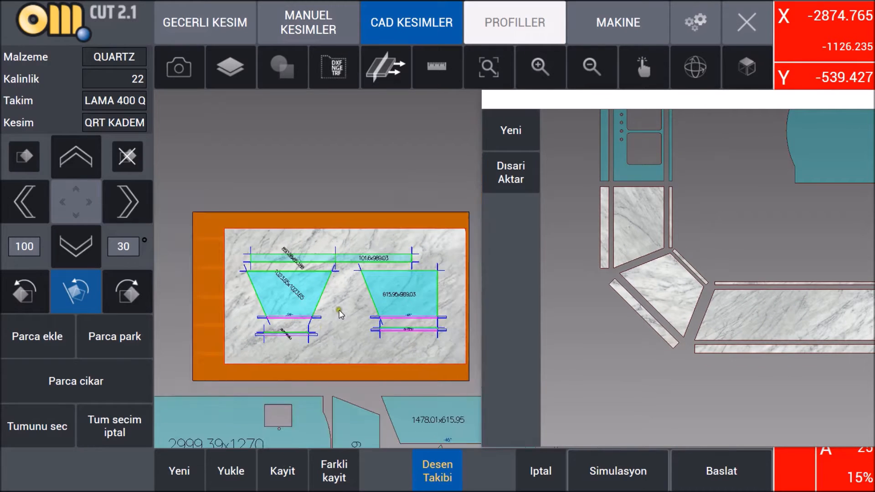
scroll(638, 236, up, 1)
scroll(642, 209, up, 1)
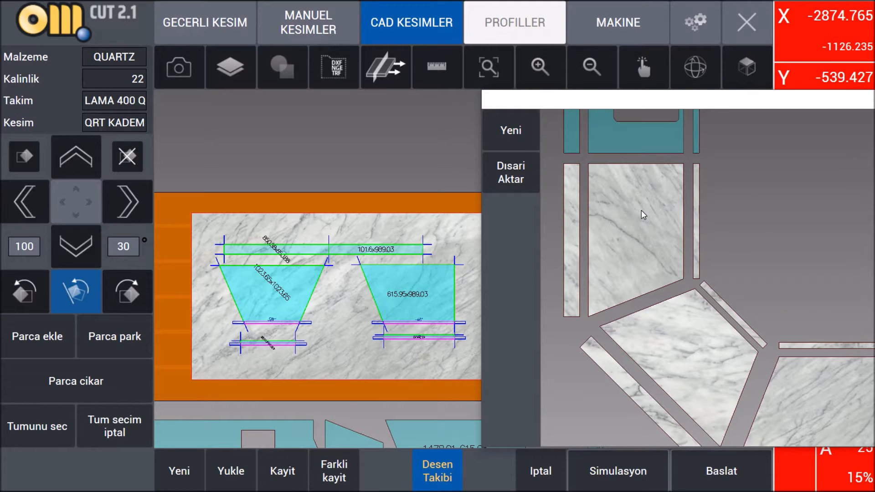
scroll(422, 444, down, 2)
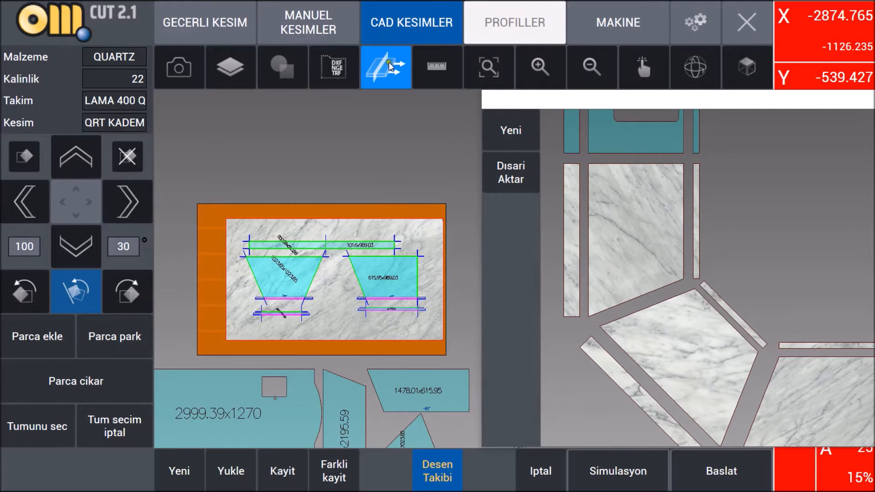
Open the saw cut list and extend cut Testere 7 along the joined strips across the slab's full width.
click(380, 50)
click(54, 244)
click(34, 418)
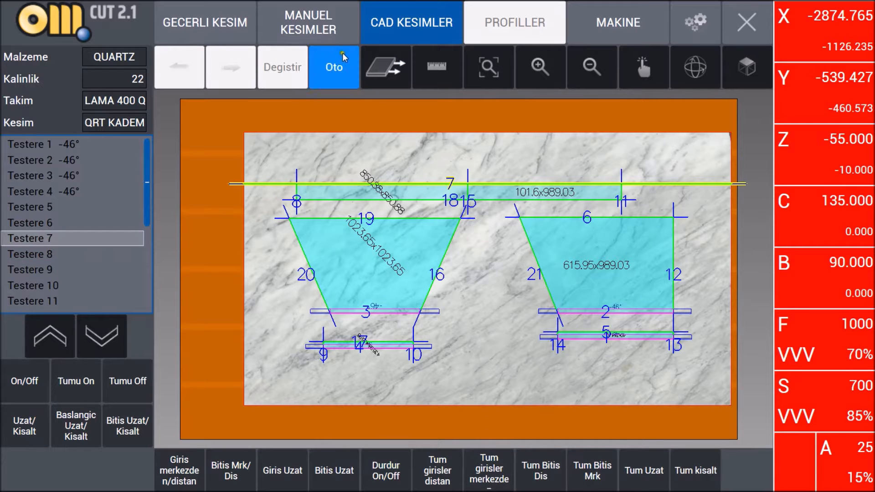
click(369, 62)
Run the cutting simulation, inspect the machine from a closer rotated 3D view, and leave the simulation.
click(618, 470)
click(68, 365)
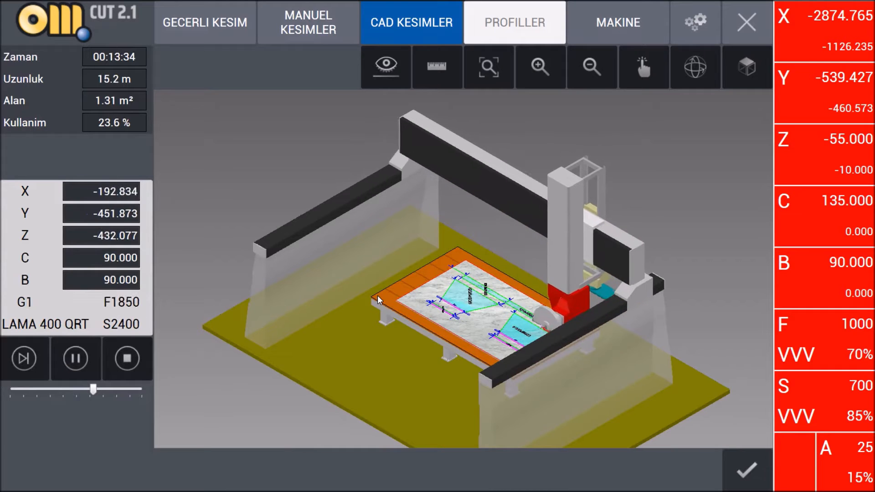
click(698, 73)
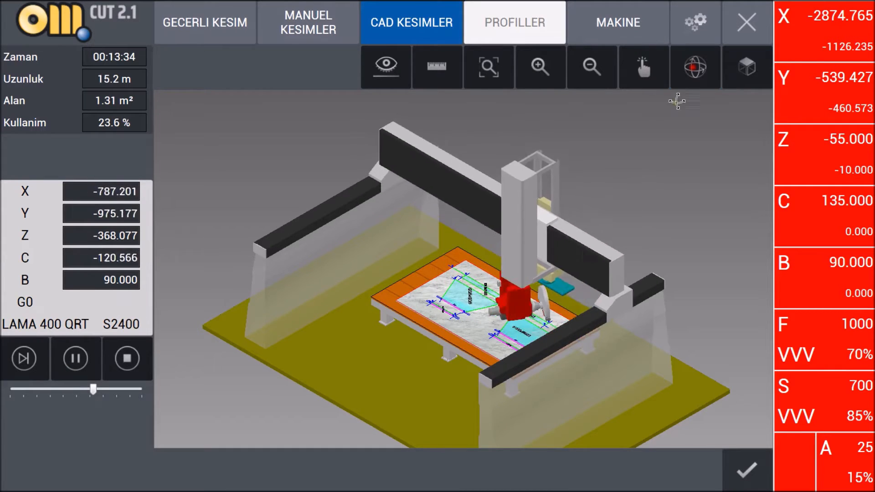
drag(443, 294, 495, 294)
scroll(495, 294, up, 1)
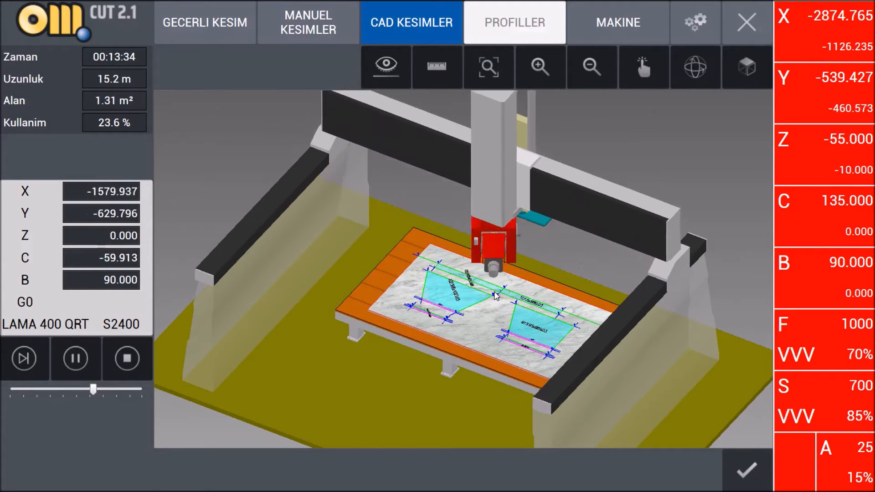
click(749, 468)
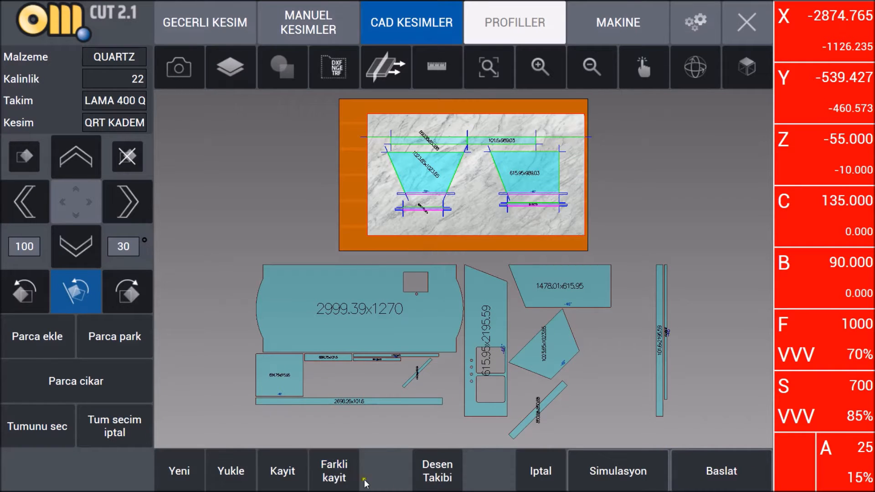
Start a new slab layout and load the slab photo 3.jpg.
click(179, 471)
click(362, 261)
click(178, 67)
click(81, 197)
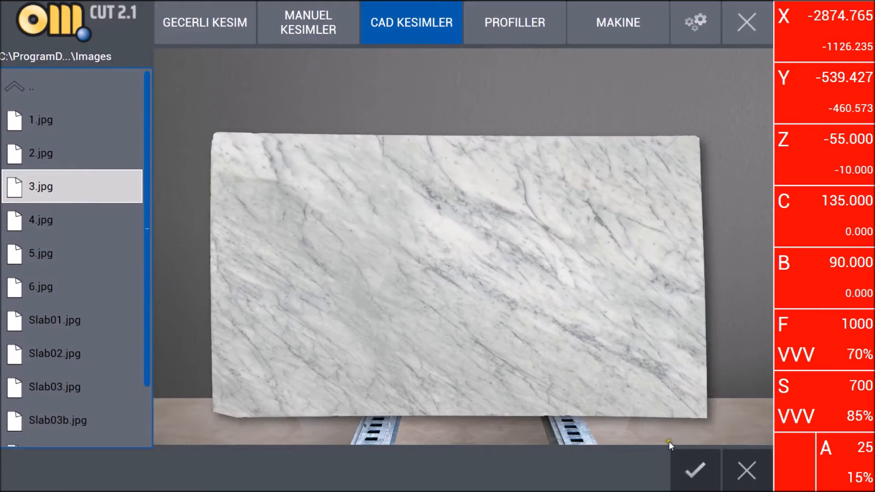
click(695, 470)
Fit the rectangular outer frame to the photographed slab's edges, about 3124 x 1777 mm, and accept it.
click(231, 68)
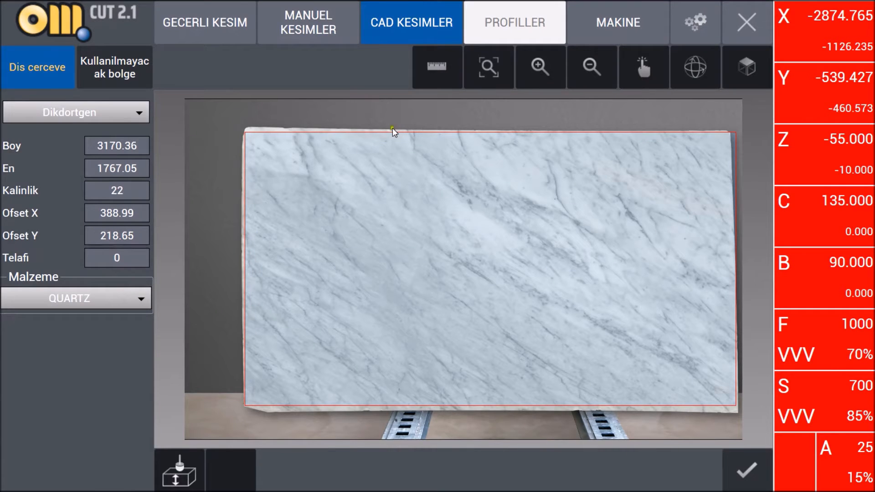
drag(736, 346, 730, 347)
drag(619, 406, 621, 407)
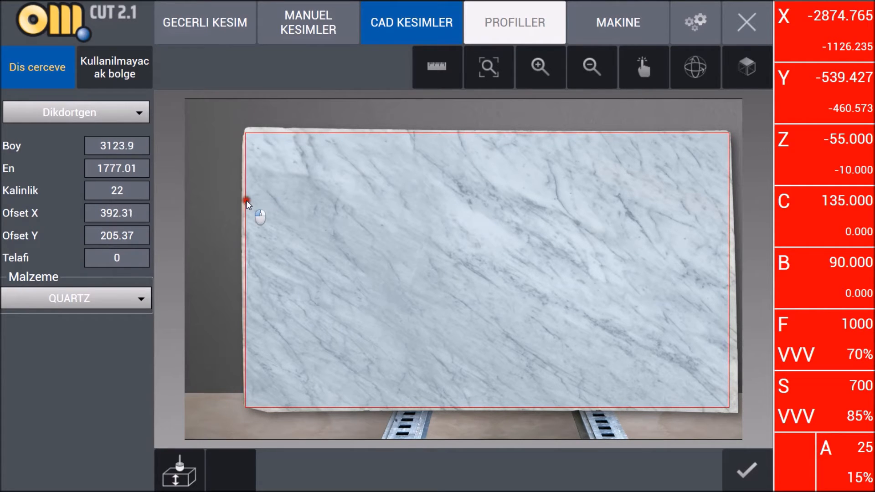
click(746, 470)
click(385, 337)
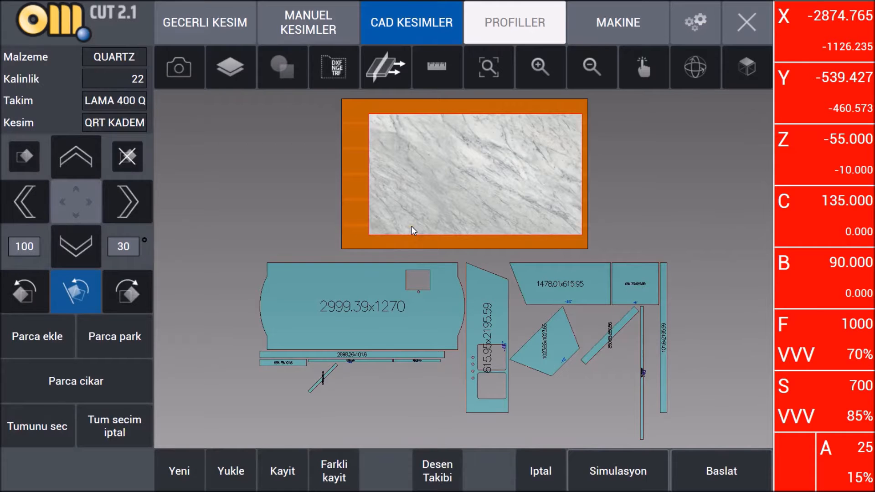
Open the pattern tracking view, select the 615.95x2195.59 sink part, rotate it 90° clockwise and park it.
click(438, 471)
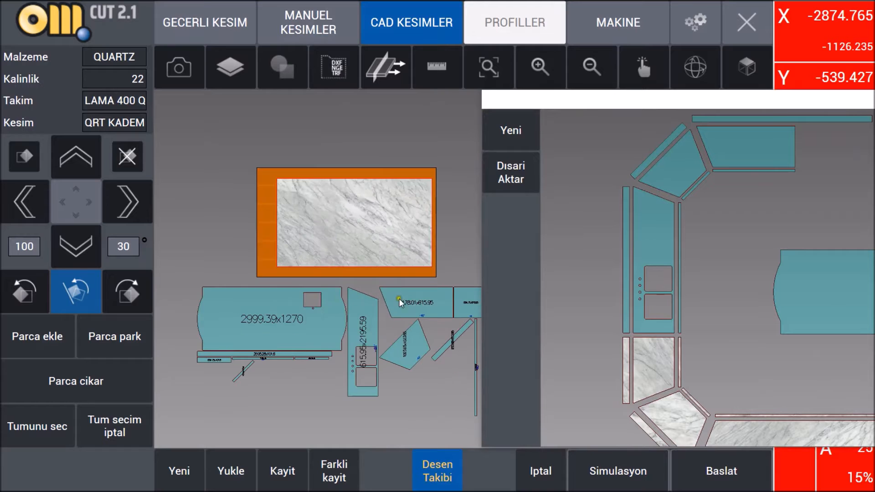
click(357, 311)
click(121, 293)
click(149, 335)
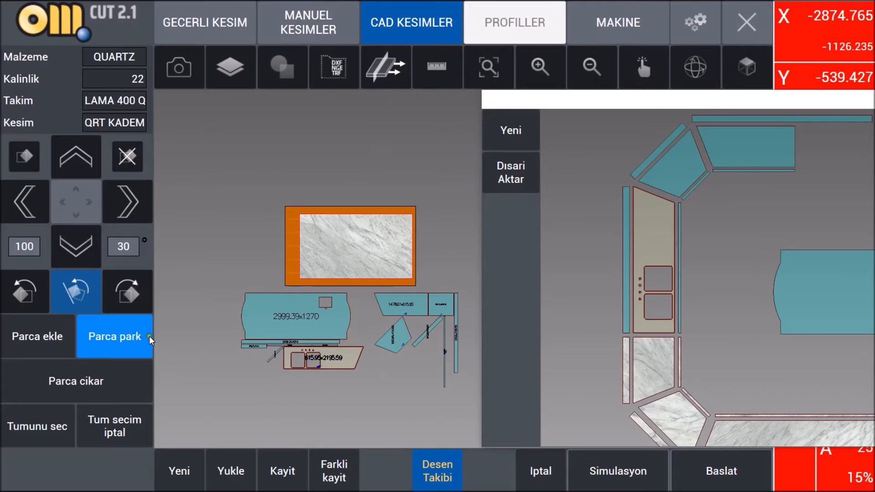
Add the sink part to the slab and lay it horizontally against the slab's left edge.
scroll(362, 291, down, 7)
scroll(379, 287, up, 20)
scroll(284, 310, down, 10)
drag(399, 323, 371, 273)
scroll(373, 264, down, 6)
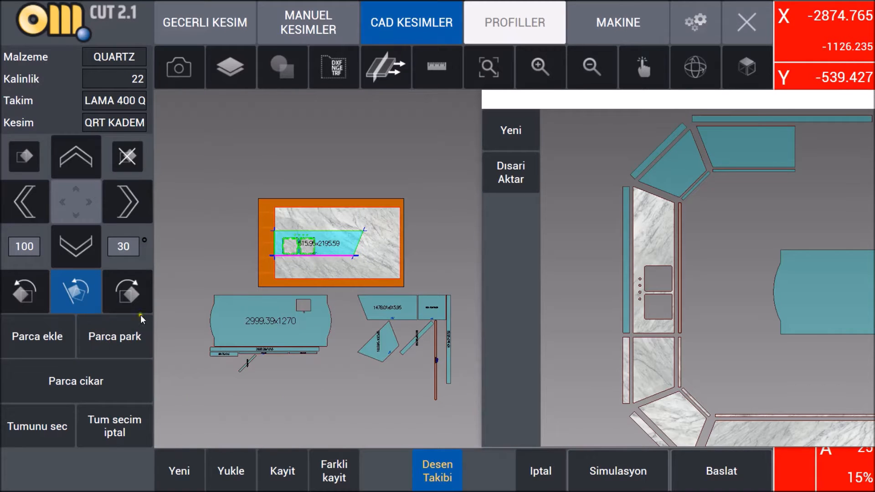
Try the sink part's long narrow strip horizontally along the slab's lower edge and park it outside the slab again.
click(49, 351)
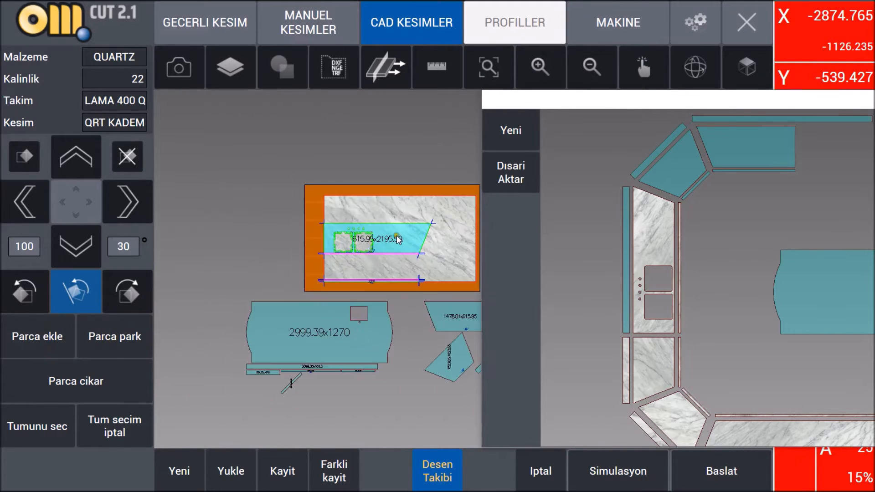
click(115, 342)
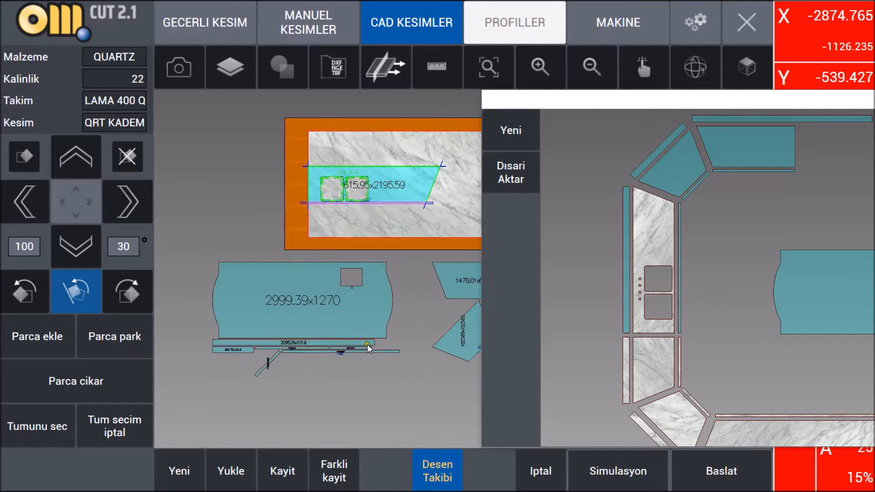
Turn the sink part's long narrow strip around, try it on the slab below the sink part and park it again.
click(367, 349)
click(124, 303)
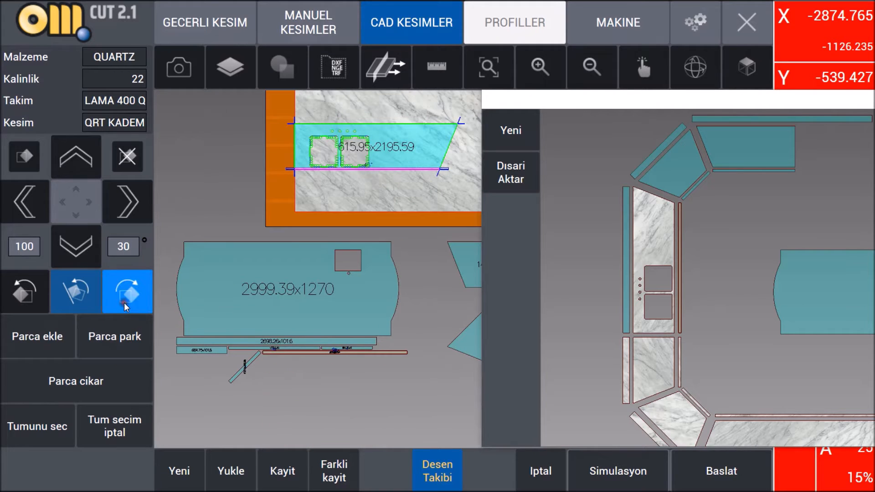
click(46, 338)
scroll(421, 229, up, 3)
drag(368, 268, 300, 231)
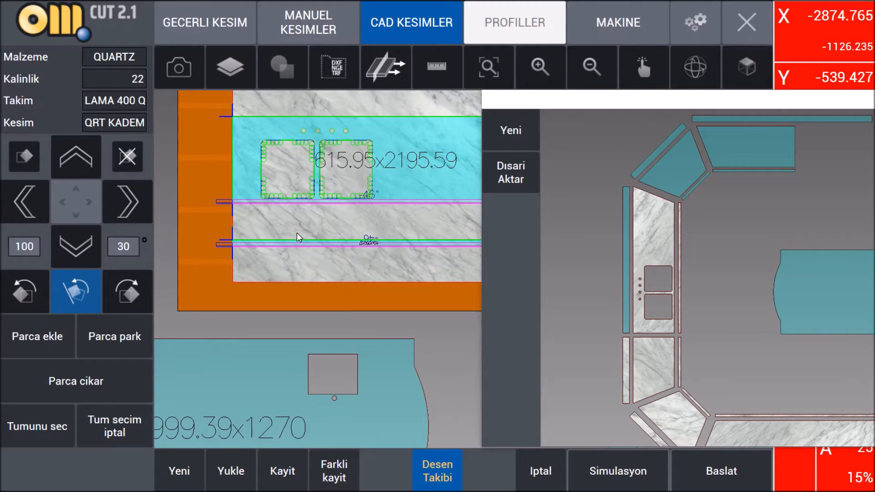
scroll(264, 181, down, 3)
scroll(296, 211, up, 1)
click(296, 211)
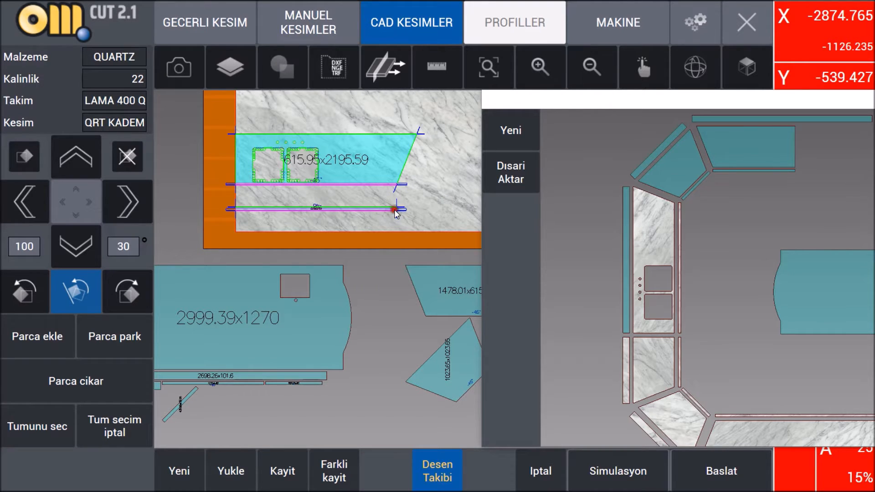
scroll(707, 246, up, 3)
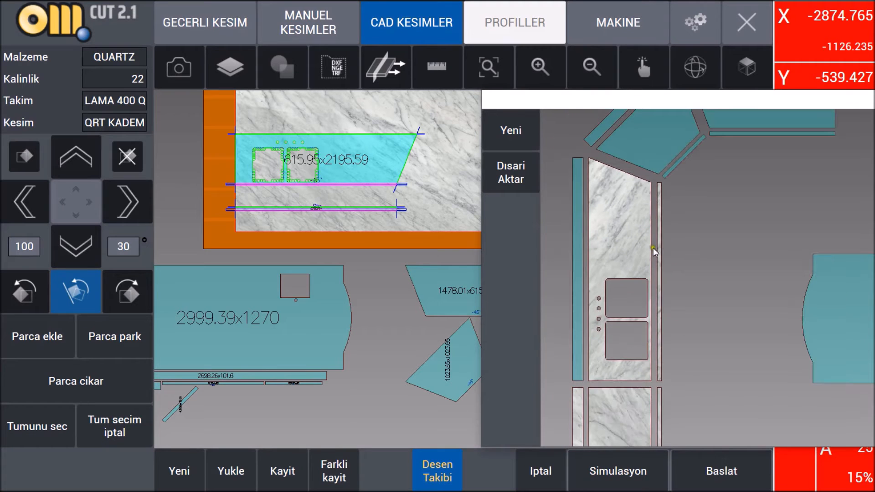
click(309, 209)
click(114, 336)
Rotate the parked narrow strip, add it to the slab and lay it horizontally just below the sink part with the mitred edges facing.
click(367, 356)
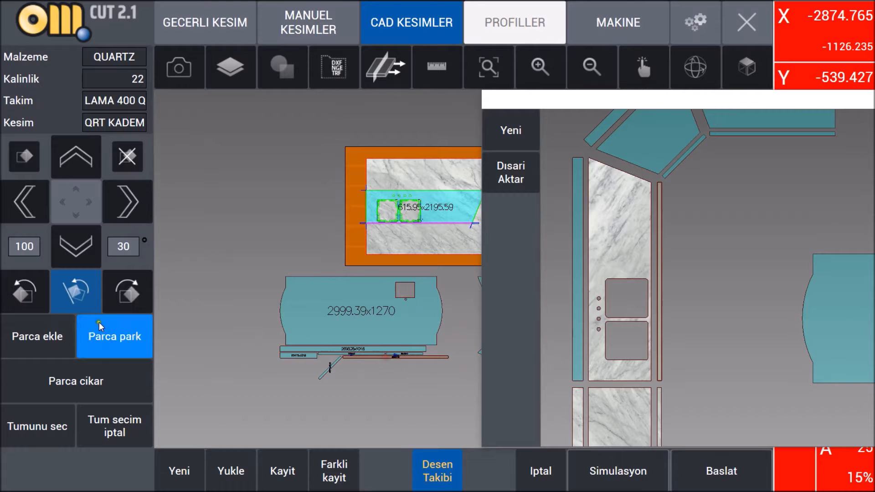
click(125, 296)
click(56, 340)
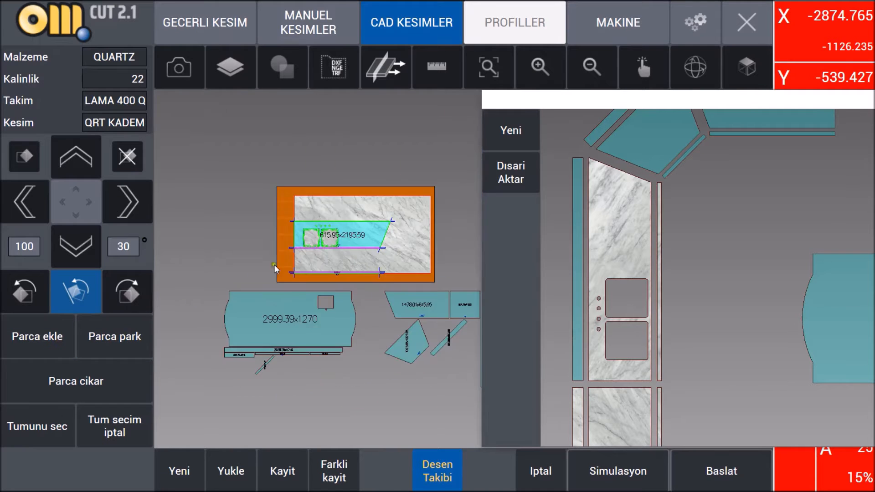
scroll(327, 312, up, 3)
drag(326, 312, 304, 279)
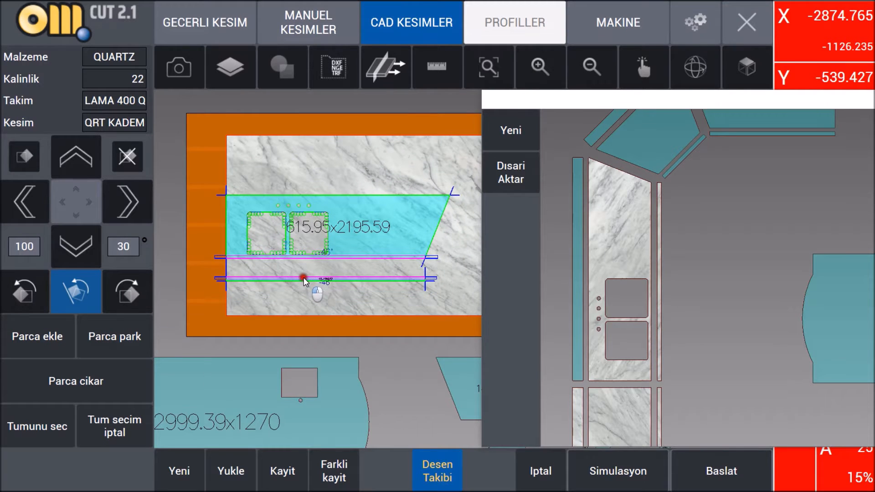
scroll(312, 286, down, 4)
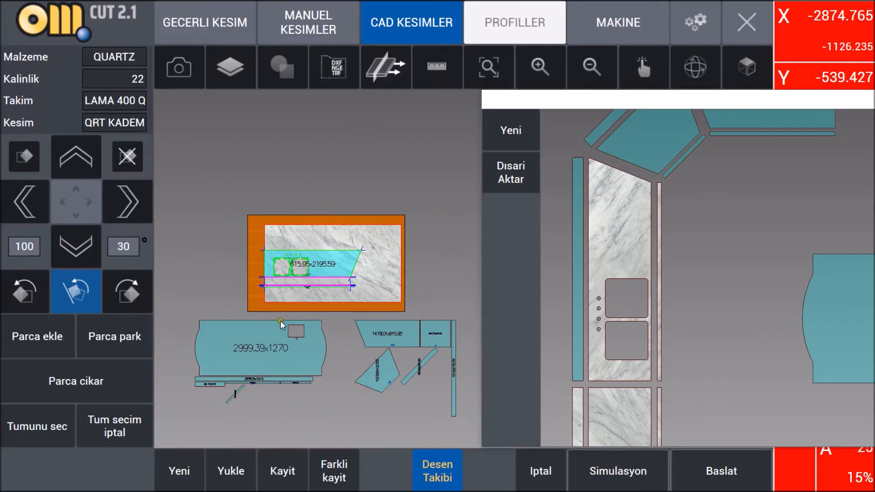
Select all parts on the slab and shift them down to the slab's lower edge.
click(38, 426)
click(87, 246)
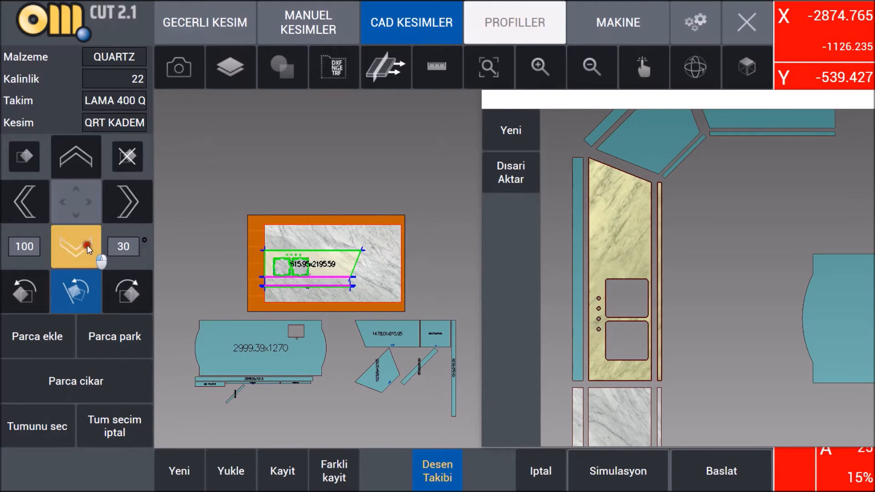
scroll(245, 380, up, 3)
click(252, 378)
scroll(287, 316, down, 5)
scroll(422, 328, up, 3)
Rotate the vertical 101.6x2195.59 strip to horizontal, add it to the slab and park it outside again.
click(445, 355)
scroll(326, 332, down, 4)
click(135, 295)
click(135, 294)
click(135, 294)
click(49, 338)
scroll(166, 315, up, 4)
scroll(214, 301, down, 2)
scroll(413, 214, up, 3)
scroll(338, 252, up, 1)
scroll(276, 281, down, 4)
click(276, 282)
click(108, 350)
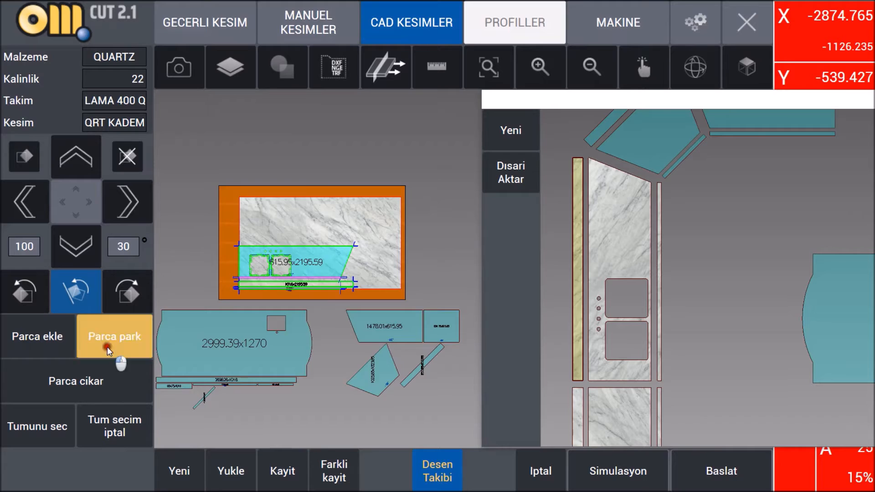
Move the parked 101.6x2195.59 strip onto the slab and place it along the upper edge of the sink part.
scroll(255, 334, down, 3)
click(325, 387)
click(379, 389)
drag(385, 387, 395, 222)
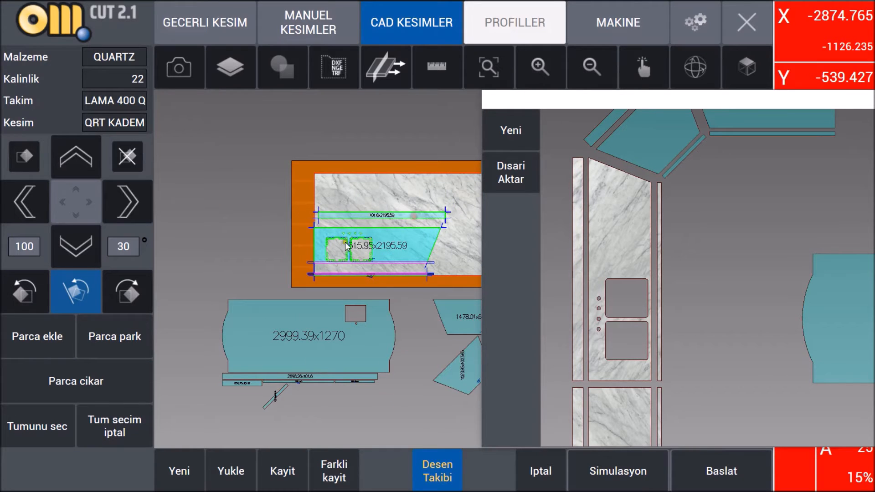
scroll(395, 222, up, 3)
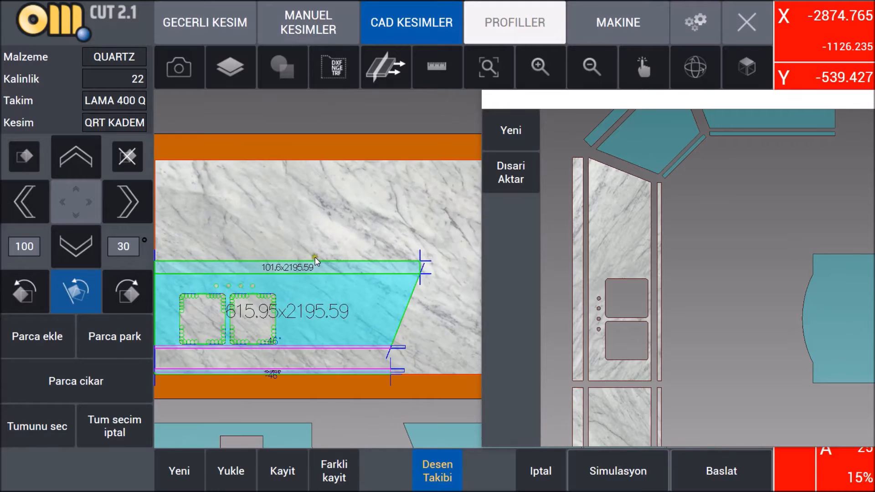
Shift the 101.6x2195.59 strip slightly up to leave a gap above the sink part and check the vein match.
scroll(410, 244, down, 6)
scroll(684, 230, up, 1)
scroll(361, 264, up, 7)
drag(352, 243, 352, 230)
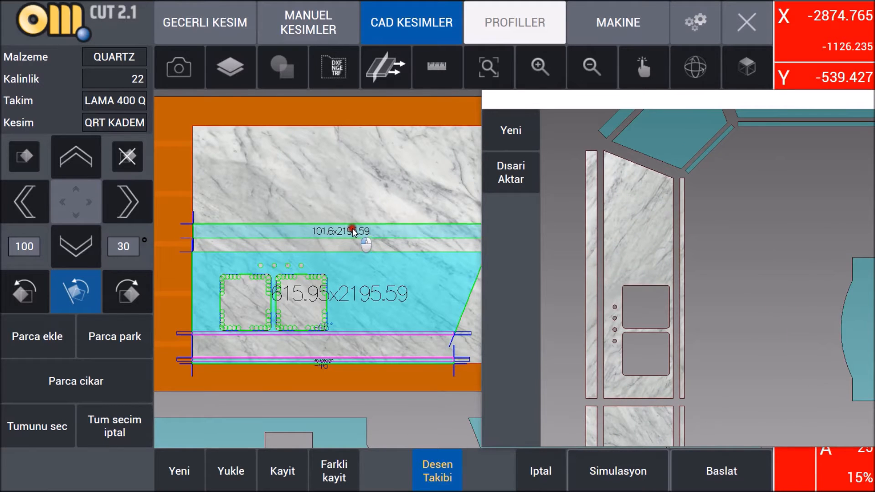
scroll(193, 247, up, 6)
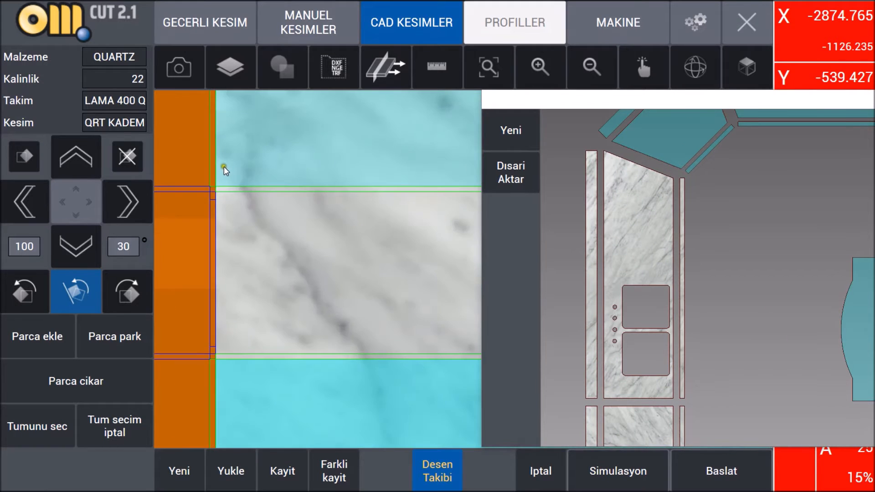
scroll(220, 237, down, 10)
scroll(230, 232, down, 4)
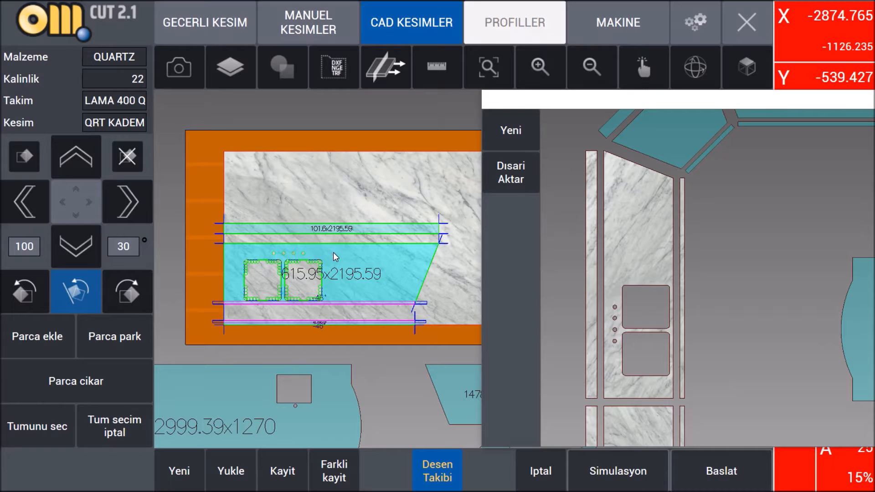
scroll(313, 314, up, 4)
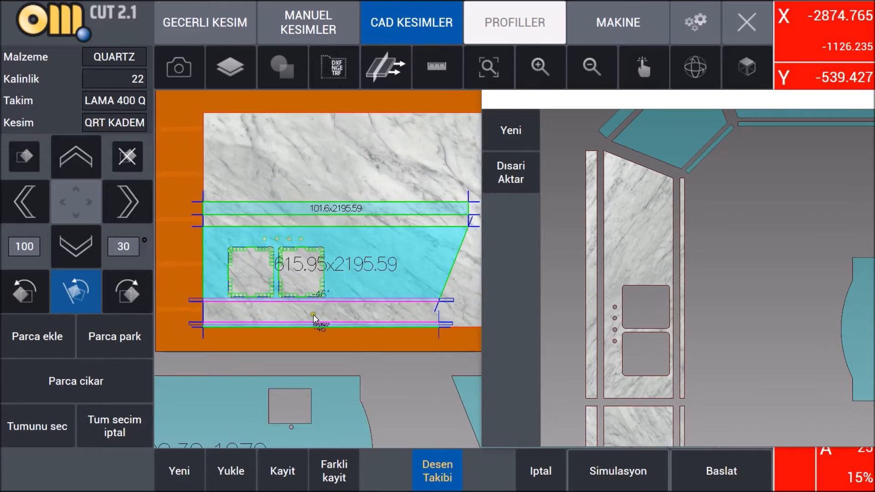
scroll(294, 297, down, 5)
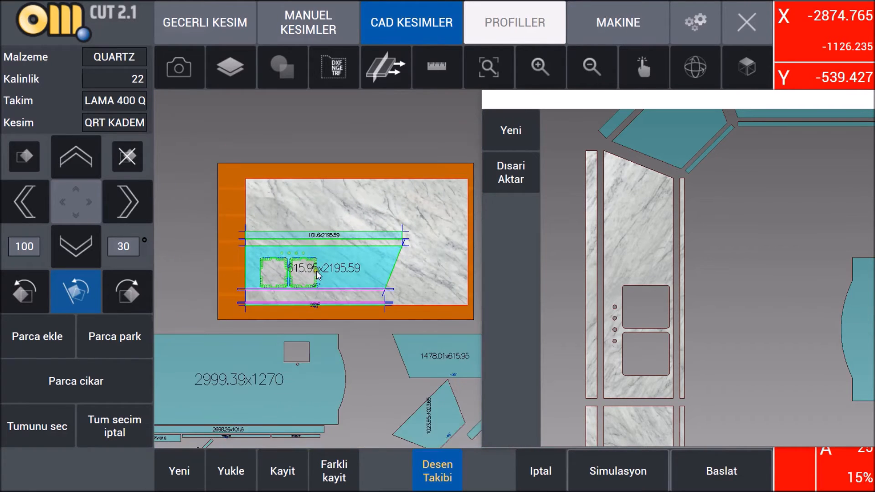
Open the slab's cut list and select all drilling operations from Delme 20 onward.
click(399, 74)
scroll(68, 178, down, 15)
scroll(54, 235, up, 7)
click(42, 239)
scroll(44, 231, down, 7)
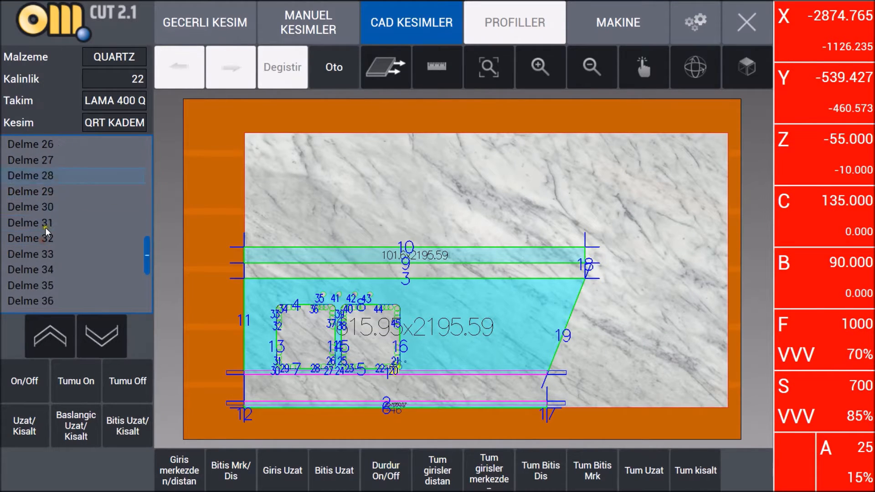
shift+click(43, 302)
Move the selected drilling operations up the cutting order to directly after Testere 2.
click(52, 348)
click(52, 347)
click(52, 348)
click(52, 347)
click(52, 346)
click(52, 346)
scroll(69, 251, up, 12)
click(56, 325)
click(57, 325)
click(57, 325)
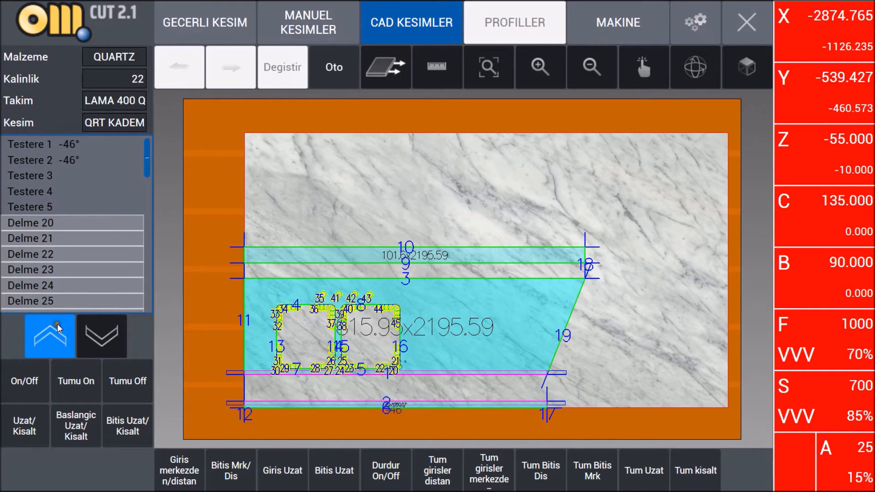
click(56, 330)
click(57, 331)
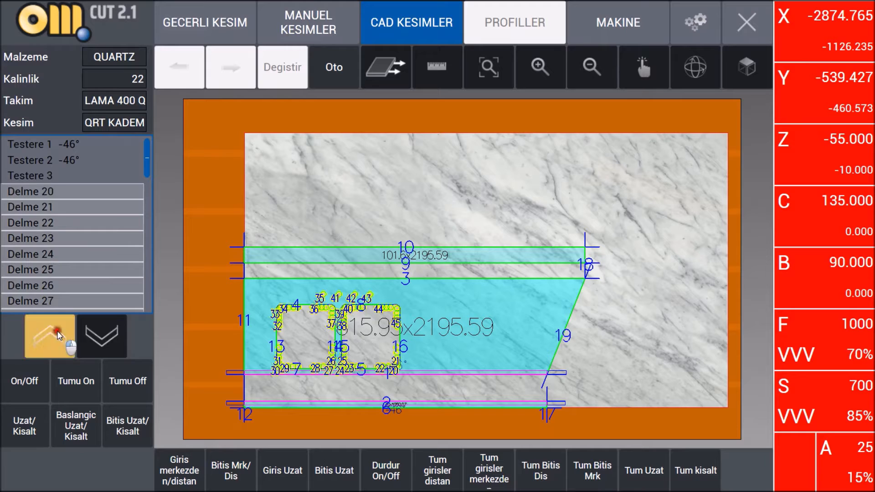
click(56, 331)
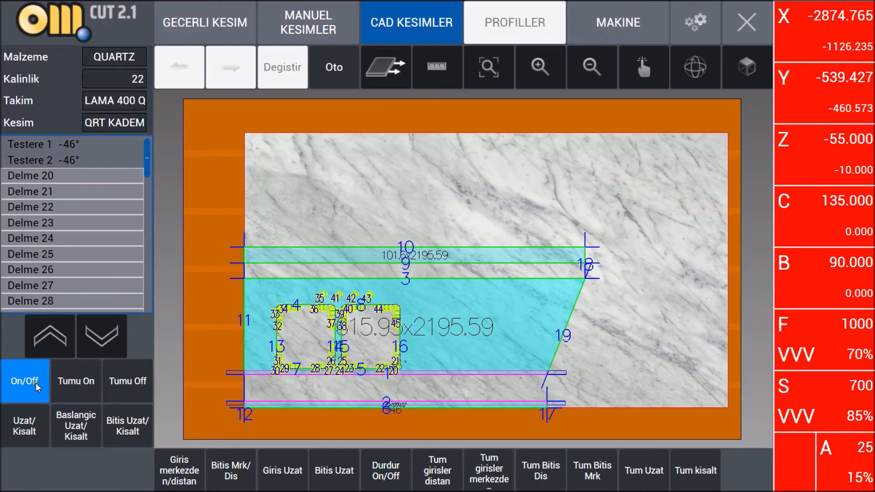
Leave the cut list, run the cutting simulation and examine the machining of the sink slab up close.
click(385, 67)
click(615, 474)
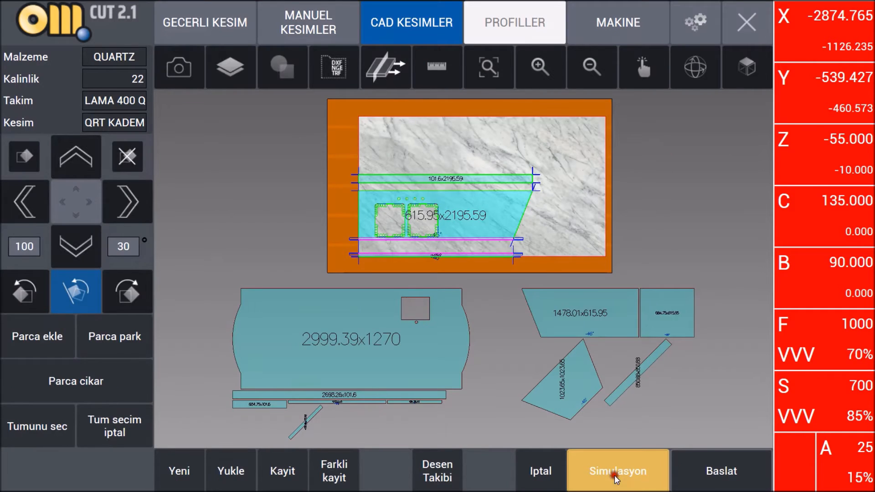
click(80, 360)
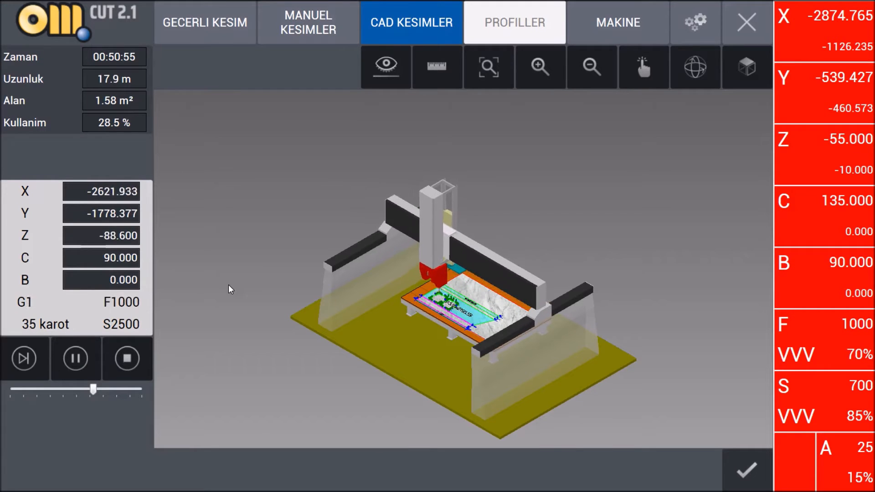
click(695, 68)
drag(557, 192, 585, 178)
scroll(447, 297, up, 8)
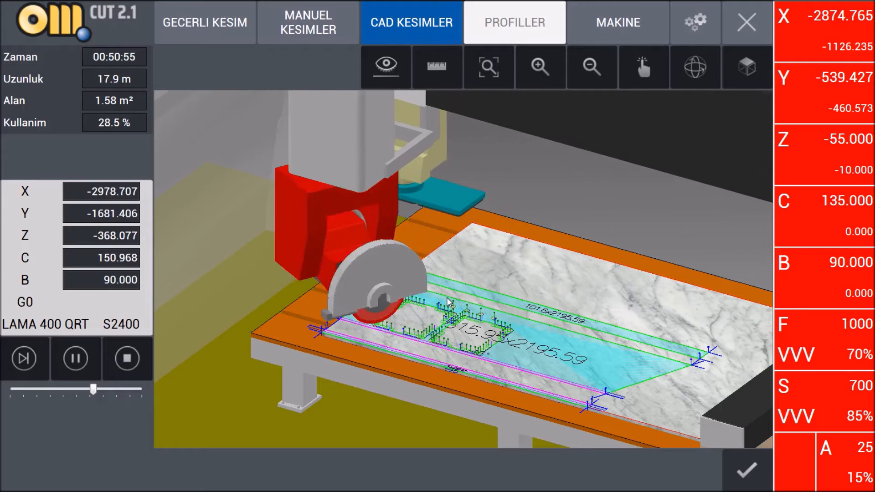
Close the simulation and start a new, empty slab layout, keeping the parts that are not yet placed.
click(747, 470)
click(179, 471)
click(417, 258)
click(350, 263)
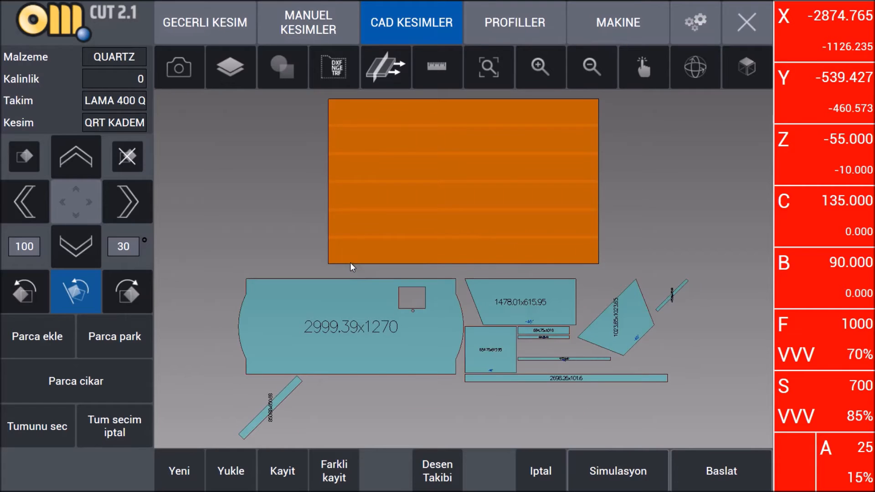
Open the pattern tracking view, examine which kitchen parts still lack a slab pattern, and close the view.
click(437, 470)
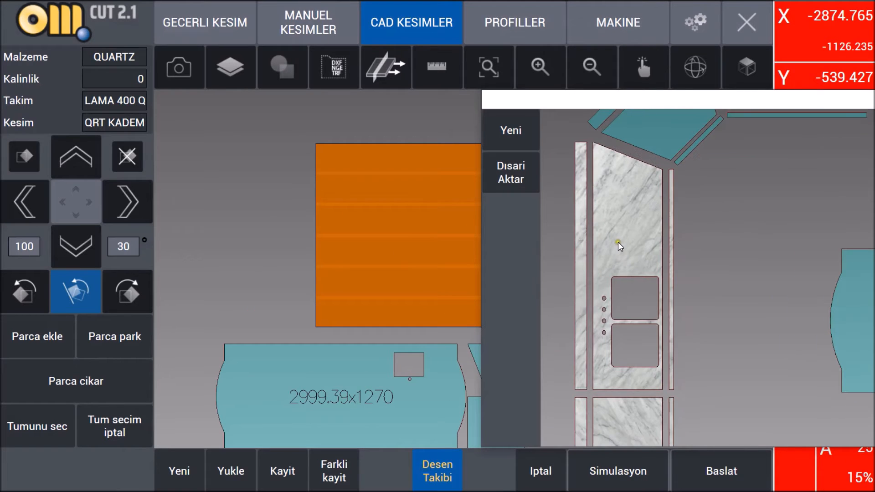
scroll(611, 237, down, 5)
scroll(625, 210, up, 2)
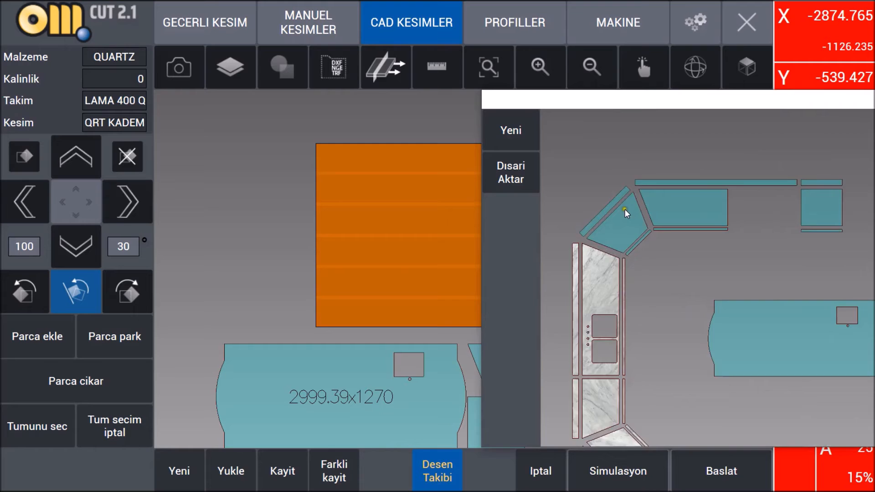
scroll(626, 228, down, 2)
scroll(302, 251, down, 3)
scroll(415, 206, up, 2)
scroll(415, 203, up, 1)
scroll(414, 203, down, 2)
scroll(364, 302, down, 2)
scroll(365, 301, up, 1)
click(431, 468)
Load the slab photo 4.jpg for the new layout.
click(181, 68)
click(70, 228)
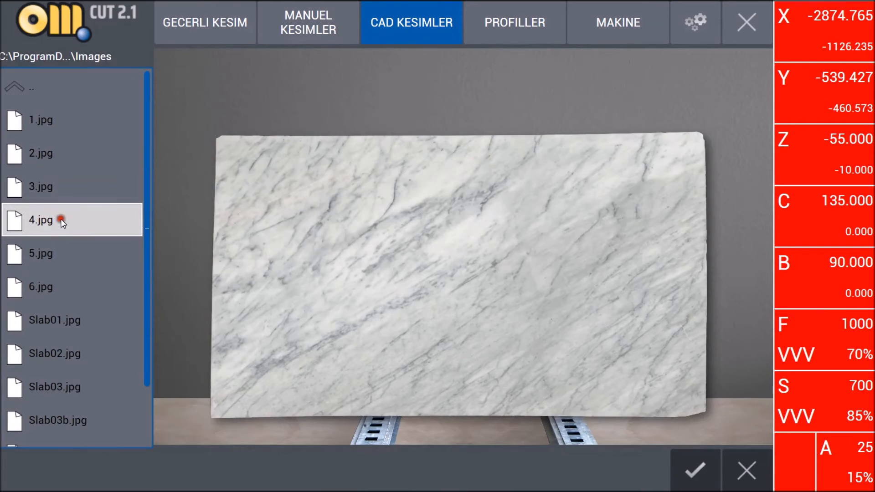
click(748, 469)
Fit the rectangular outer frame to the slab's edges, about 3140 x 1767 mm, and accept it with QRT KADEME, Delme and KAROT 35.
click(220, 68)
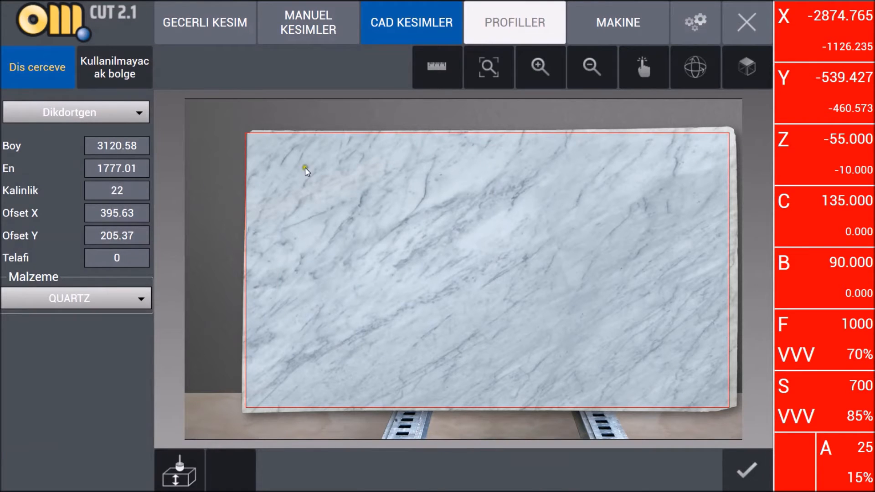
mouse_move(729, 289)
mouse_down()
mouse_move(736, 289)
mouse_move(731, 304)
mouse_up()
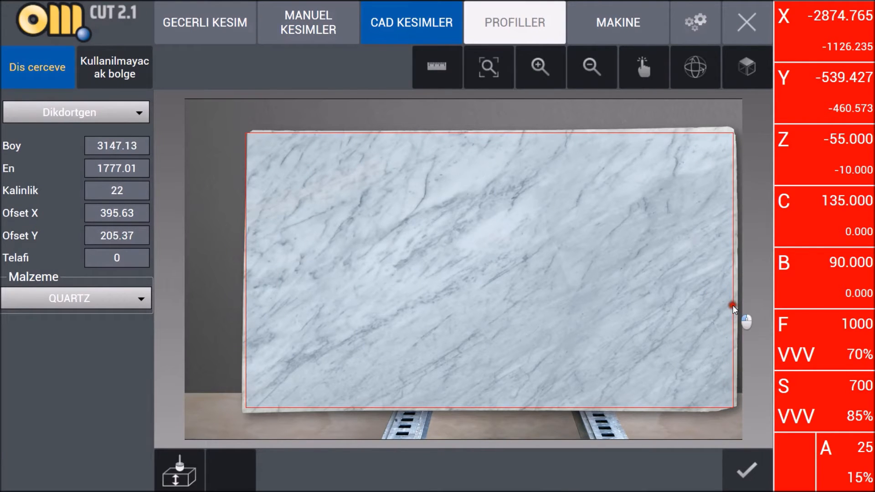
drag(248, 185, 250, 186)
drag(292, 132, 291, 133)
drag(733, 362, 730, 362)
drag(698, 407, 698, 406)
drag(728, 379, 733, 380)
click(748, 470)
click(386, 382)
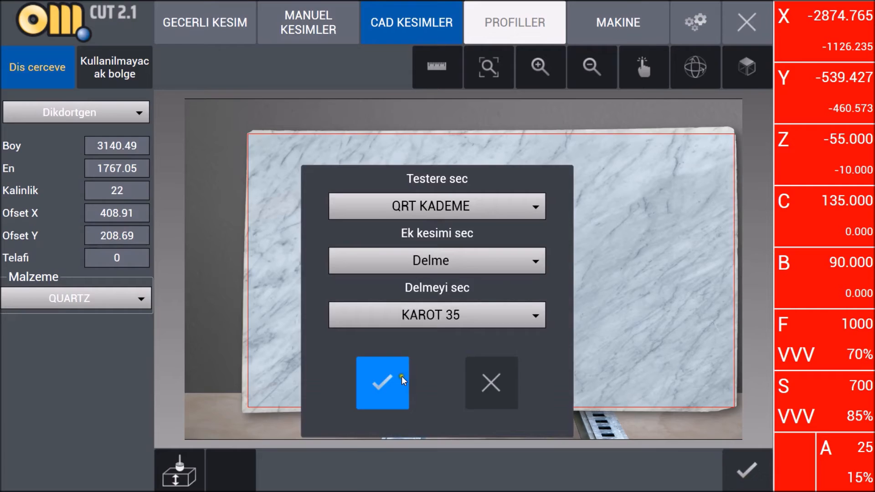
Open the pattern tracking view and add the 1023.65x1023.65 corner part to the slab.
click(437, 471)
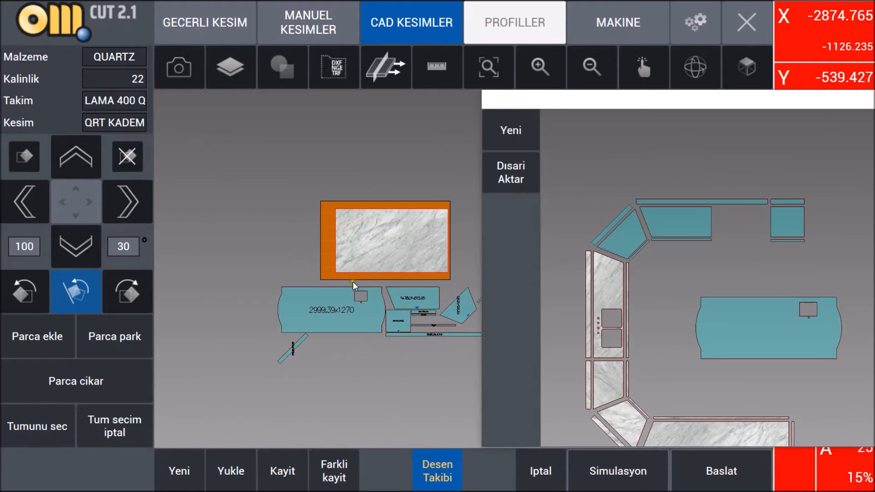
scroll(431, 348, down, 2)
scroll(297, 321, up, 2)
click(450, 347)
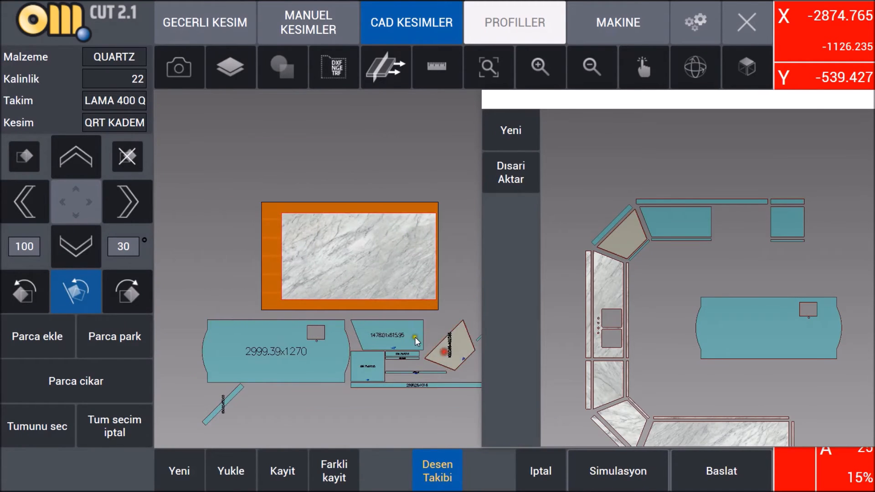
scroll(319, 337, down, 1)
click(57, 334)
middle_drag(453, 218, 385, 237)
scroll(371, 233, up, 2)
drag(350, 230, 343, 264)
Rotate the corner part until its mitred short edge faces down and place it in the slab's left half.
click(143, 292)
click(370, 193)
click(129, 294)
click(129, 294)
scroll(229, 211, down, 2)
scroll(226, 205, down, 5)
scroll(285, 220, up, 6)
drag(267, 220, 265, 195)
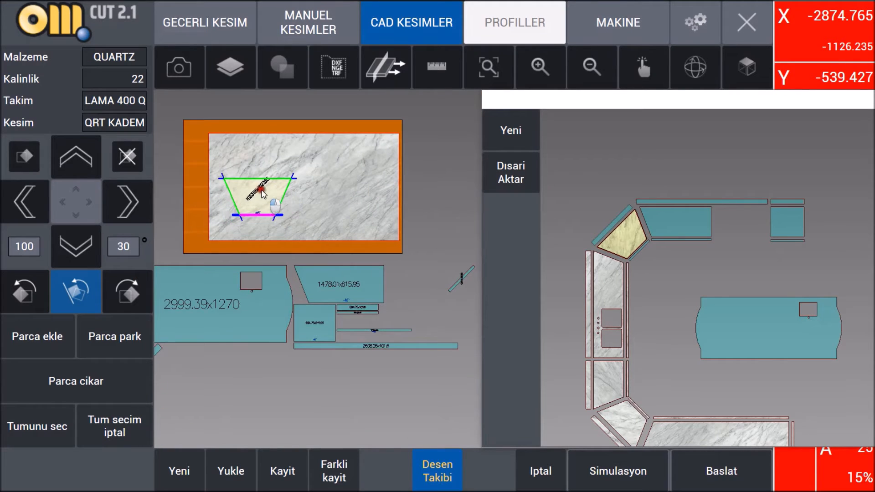
Add the 1478.01x615.95 part to the slab and place it horizontally near the slab's right edge.
click(343, 282)
click(68, 338)
scroll(288, 210, down, 6)
middle_drag(289, 210, 342, 252)
scroll(384, 226, up, 8)
scroll(336, 240, down, 1)
drag(335, 257, 353, 228)
Reposition the corner part in the slab's left half, slightly higher than the 1478.01x615.95 part.
drag(260, 220, 259, 310)
click(98, 294)
drag(252, 256, 256, 205)
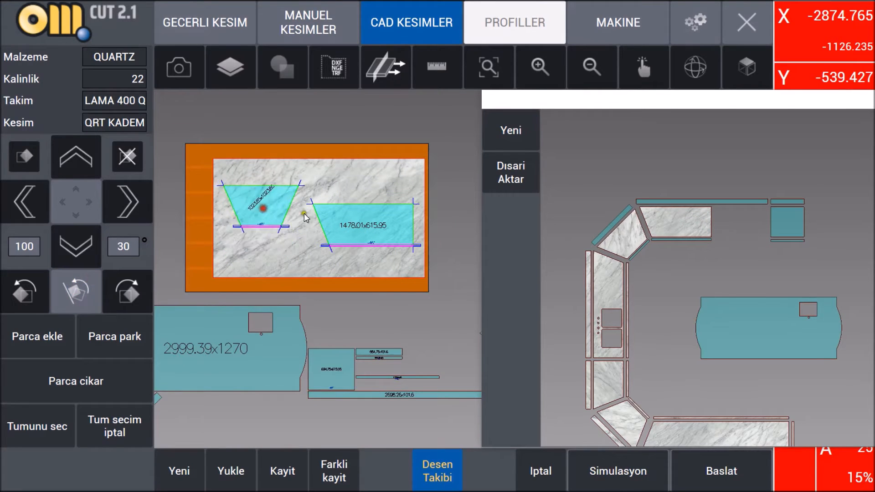
Move the corner part and the 1478.01x615.95 part up to the slab's top edge with their upper corners meeting.
drag(374, 223, 376, 204)
drag(260, 201, 274, 175)
drag(353, 210, 350, 163)
scroll(315, 173, up, 5)
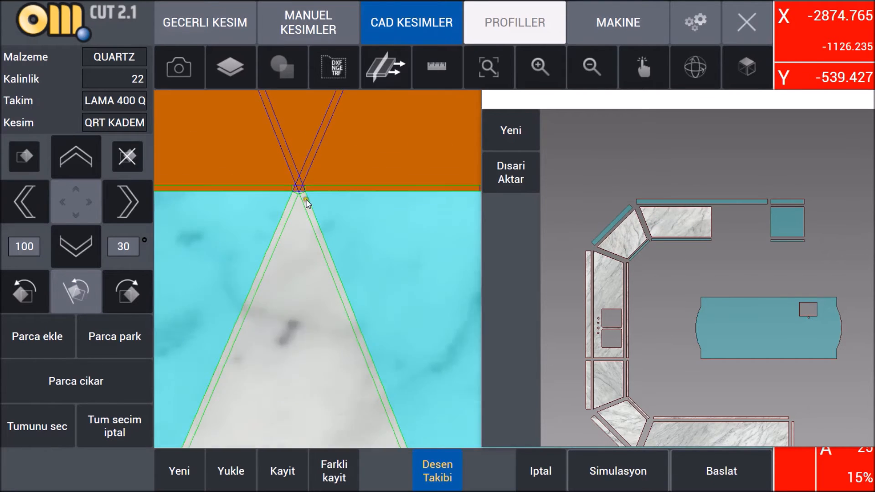
scroll(305, 197, down, 5)
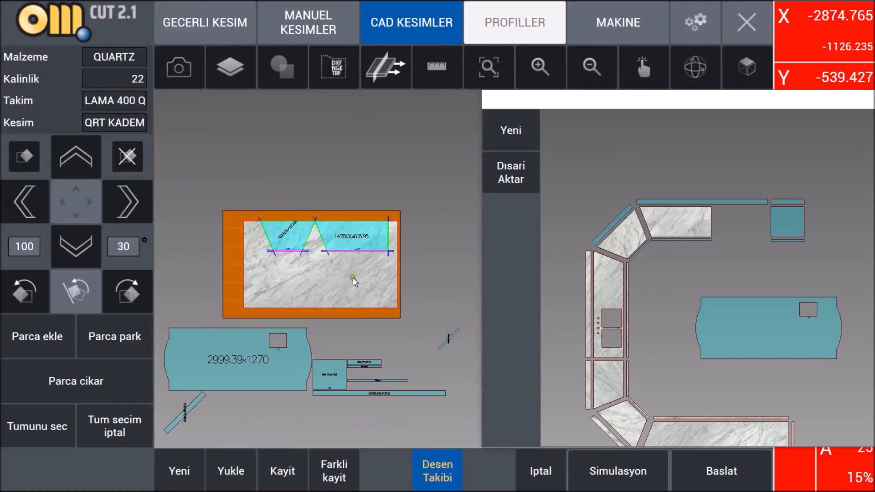
Add the corner part's narrow diagonal front strip to the slab.
scroll(433, 324, up, 3)
scroll(424, 337, down, 4)
click(70, 348)
scroll(387, 231, up, 4)
click(387, 232)
scroll(178, 274, down, 2)
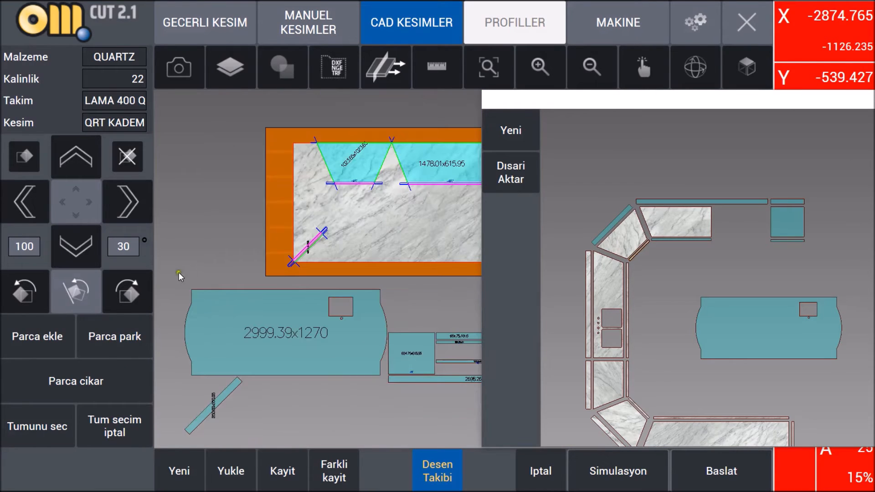
Rotate the corner's narrow front strip until it is horizontal and place it directly below the corner part.
click(34, 289)
drag(311, 242, 342, 220)
click(28, 304)
click(29, 304)
click(28, 304)
click(29, 303)
click(120, 293)
click(121, 293)
click(120, 293)
click(120, 292)
click(121, 292)
drag(346, 223, 346, 247)
click(78, 293)
drag(363, 209, 360, 197)
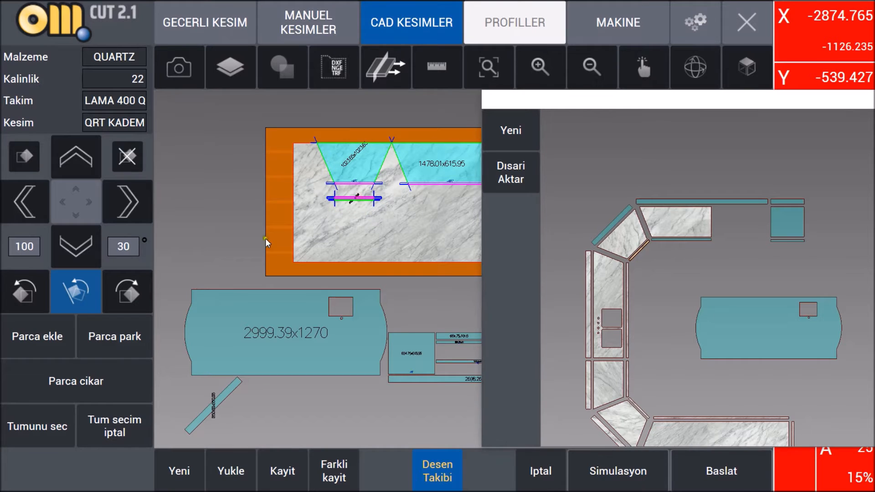
Place the narrow front strip of the 1478.01x615.95 part on the slab, horizontally just below that part.
scroll(386, 327, down, 2)
click(103, 392)
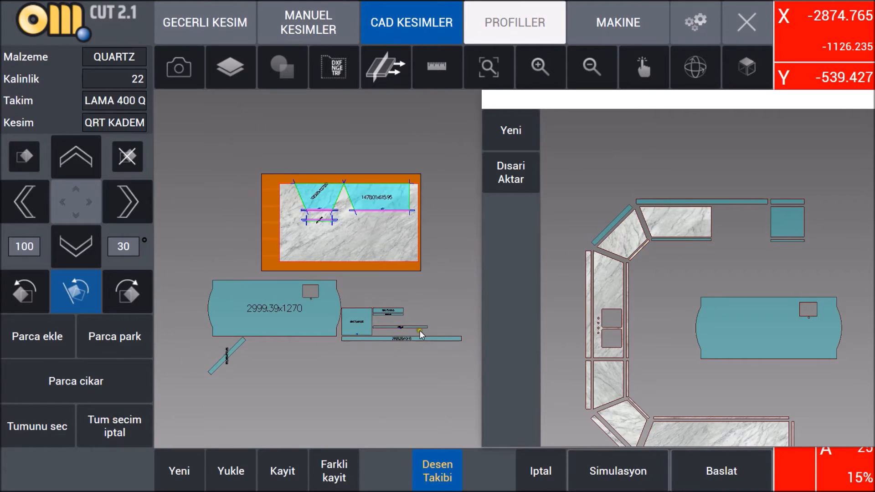
scroll(420, 327, up, 2)
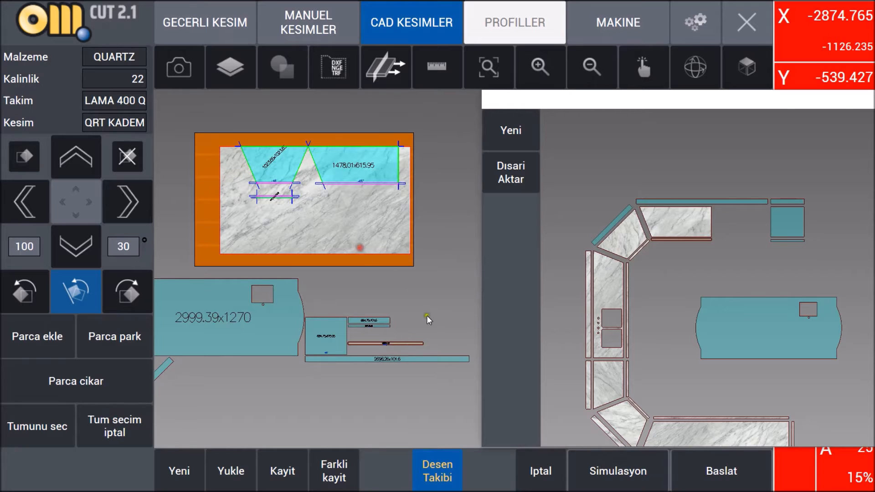
drag(396, 344, 384, 203)
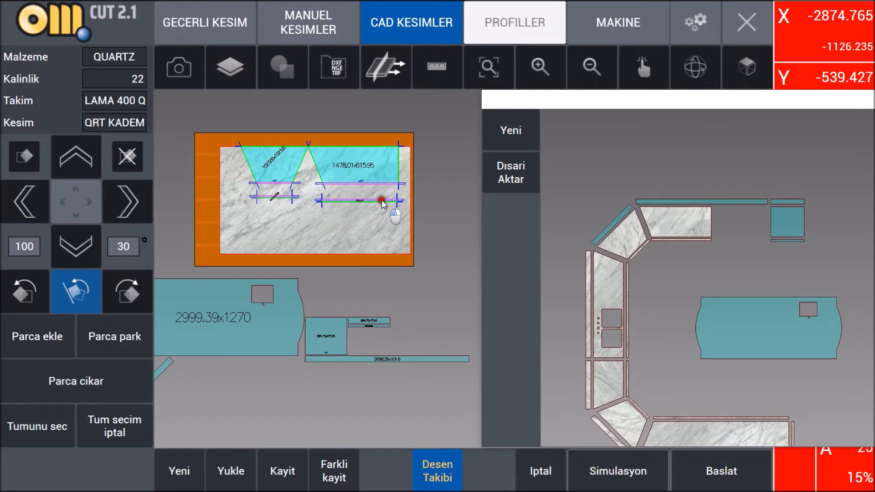
scroll(380, 170, up, 5)
scroll(249, 175, down, 2)
middle_drag(233, 175, 299, 222)
scroll(298, 228, down, 1)
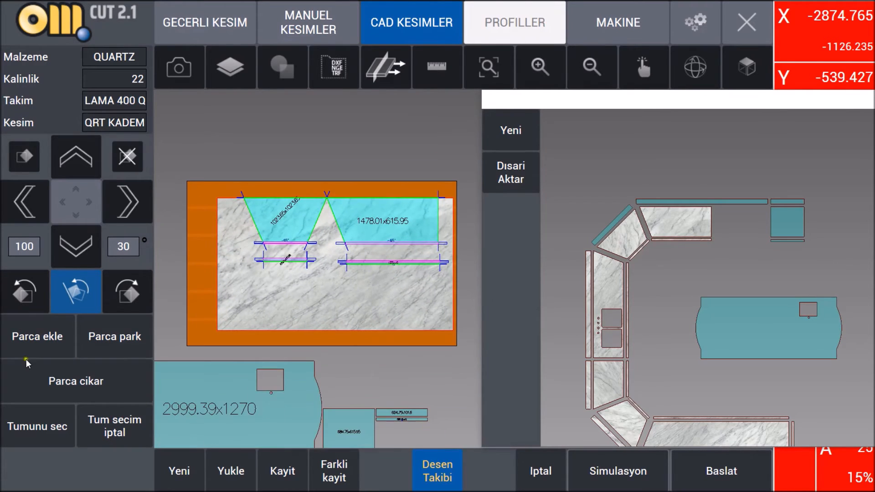
Select all parts on the slab and shift them down 400 mm to free space above them.
click(33, 421)
click(79, 249)
click(78, 250)
click(79, 249)
click(79, 250)
scroll(249, 250, down, 3)
scroll(368, 291, up, 1)
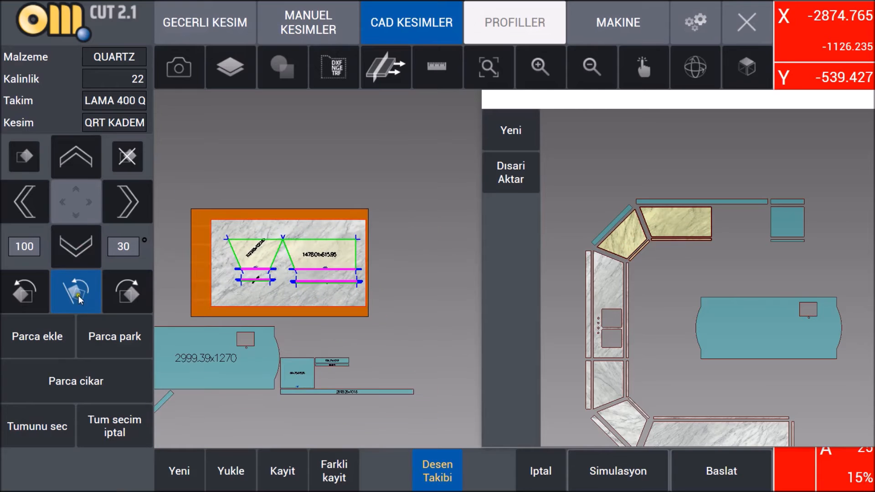
Turn the 850.88x850.88 back strip closer to horizontal and try to place it on the slab above the corner part.
click(77, 292)
scroll(325, 239, down, 2)
scroll(346, 339, up, 1)
click(243, 370)
click(125, 304)
click(124, 304)
scroll(365, 321, up, 1)
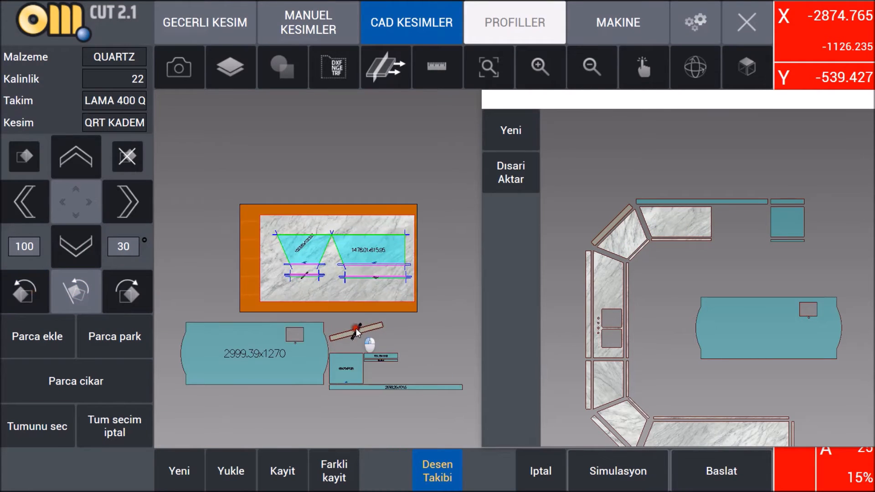
drag(364, 330, 334, 222)
scroll(348, 254, up, 3)
scroll(284, 243, down, 2)
Shift all parts on the slab down another 200 mm and clear the selection.
click(28, 414)
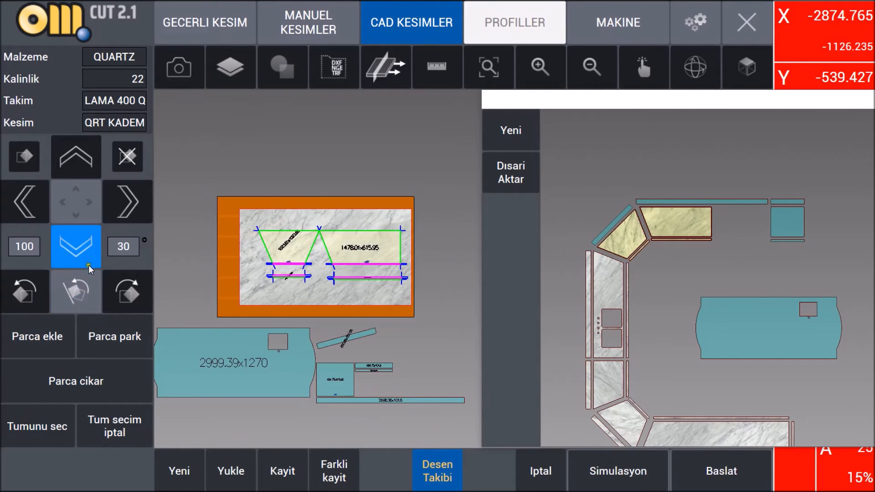
click(89, 264)
click(89, 264)
click(129, 413)
Place the 850.88x850.88 back strip horizontally along the slab's top edge, above the corner part.
drag(367, 332, 314, 241)
click(90, 288)
scroll(241, 223, up, 3)
scroll(314, 240, down, 2)
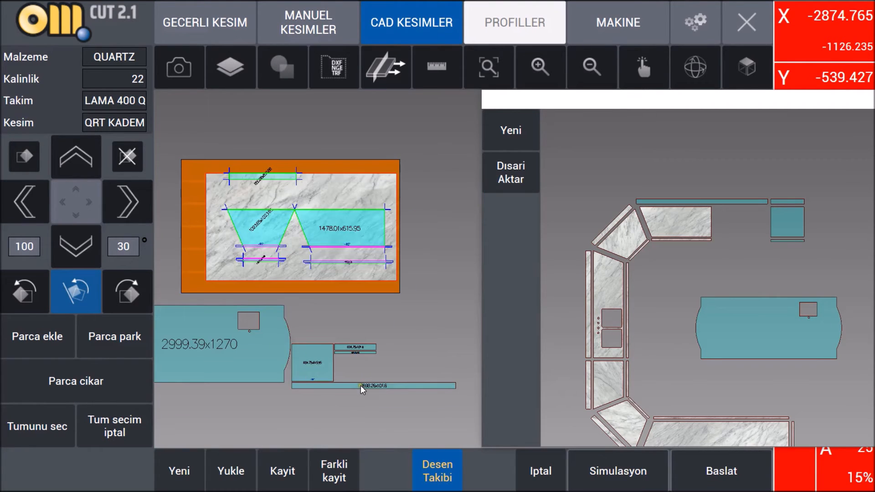
Place the 2698.26x101.6 strip along the slab's bottom edge, below the narrow front strips.
click(360, 385)
middle_drag(289, 234, 316, 267)
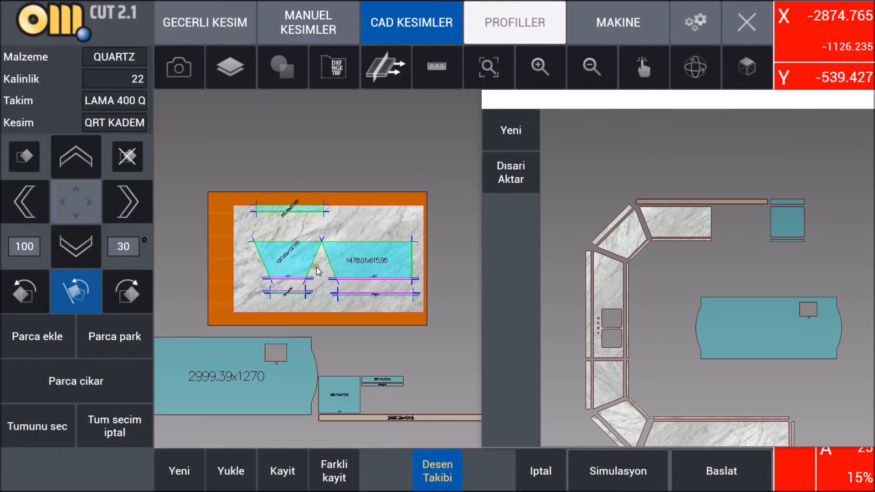
drag(411, 416, 344, 300)
middle_drag(349, 277, 354, 280)
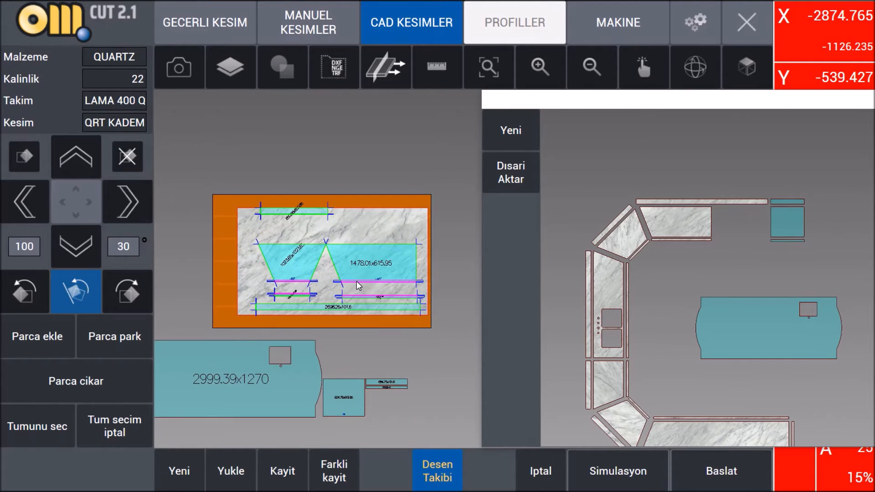
Select the corner part and the 1478.01x615.95 part together and shift them 300 mm left and 300 mm up.
scroll(389, 312, up, 5)
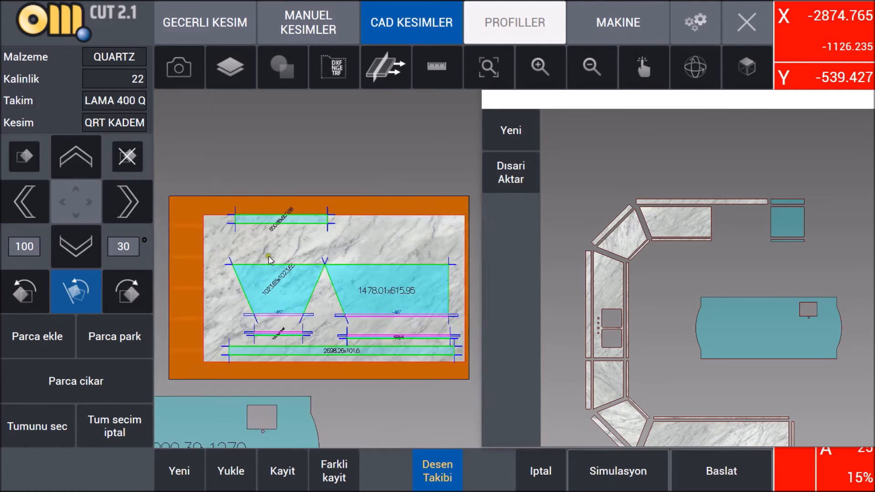
scroll(710, 221, up, 4)
scroll(710, 220, down, 3)
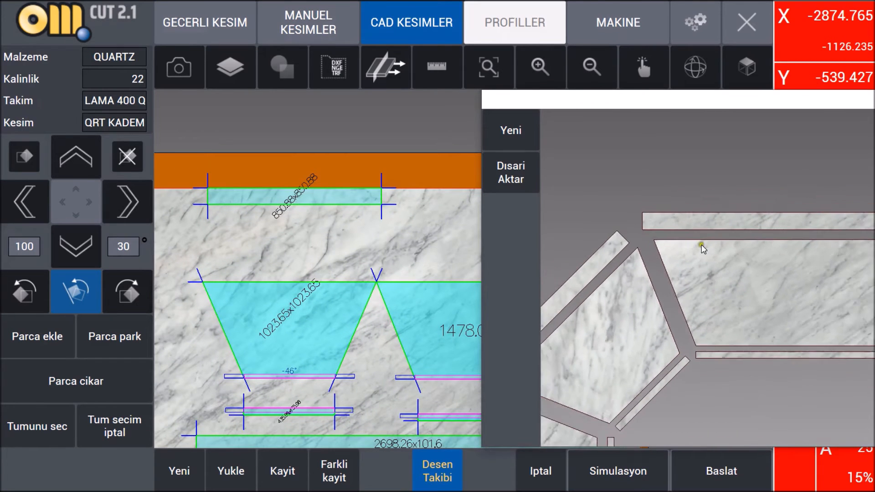
click(349, 309)
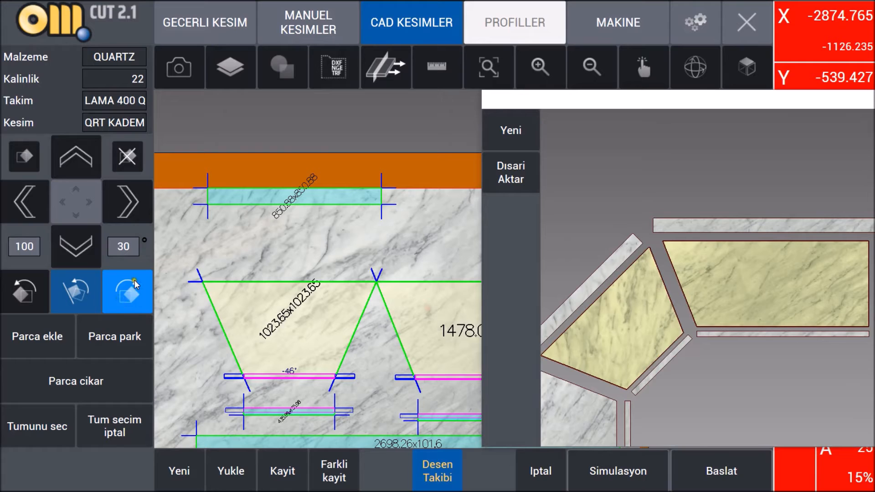
click(36, 207)
click(125, 204)
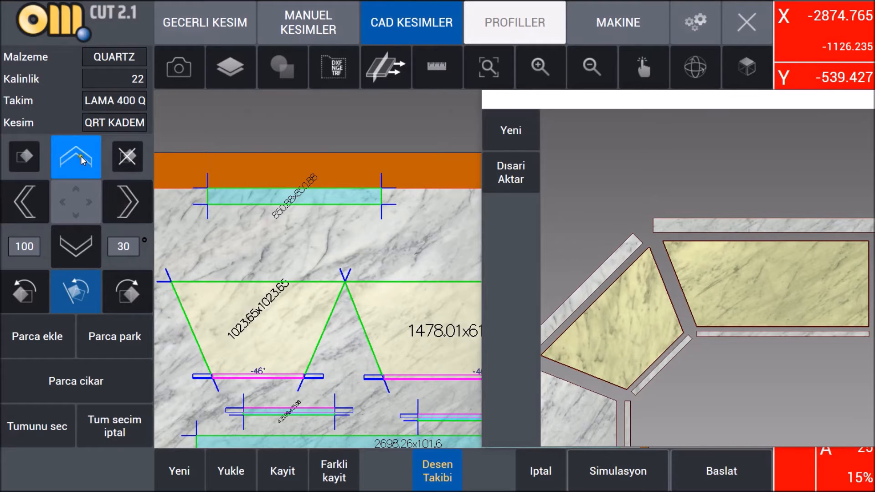
click(80, 156)
click(80, 156)
click(80, 156)
click(39, 203)
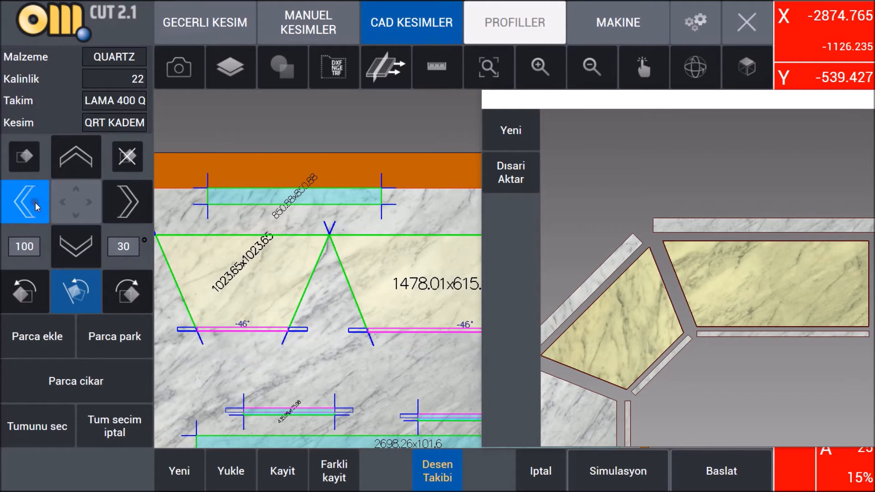
Shift the selected pair of parts 500 mm right and 500 mm down to try another vein position.
click(126, 205)
click(127, 205)
click(126, 206)
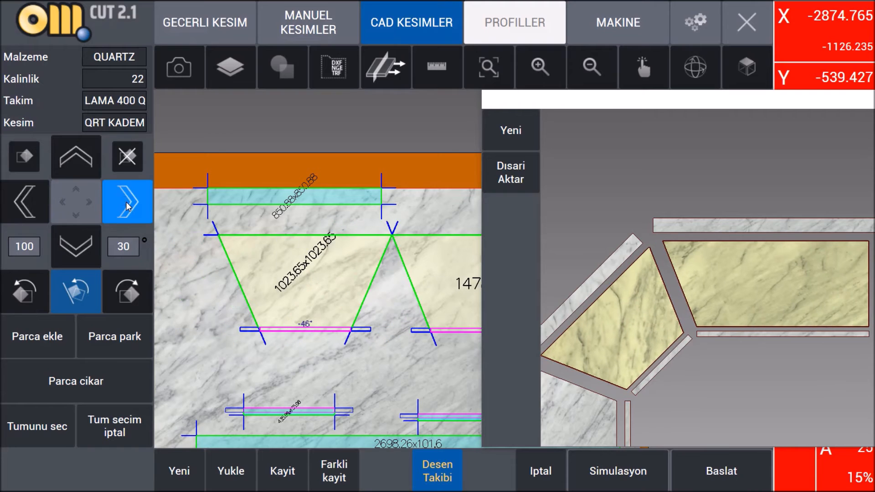
click(127, 205)
click(86, 234)
click(86, 235)
click(87, 234)
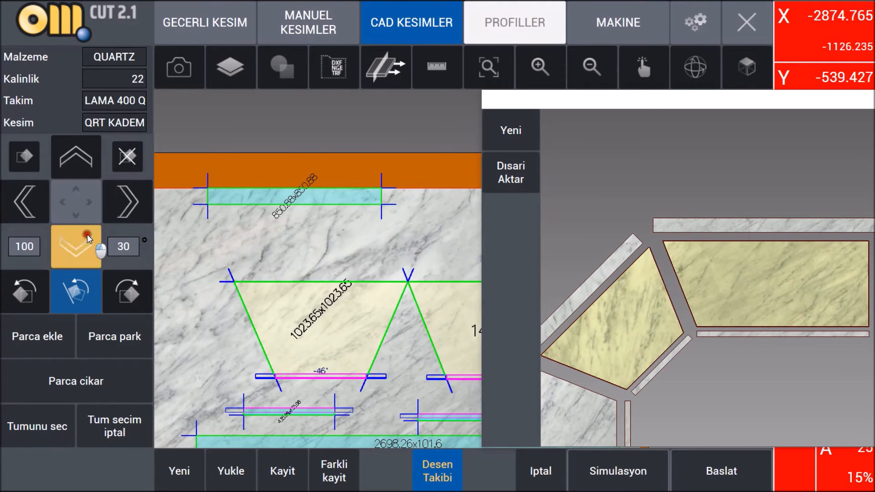
click(88, 235)
click(89, 236)
Shift the selected pair 500 mm left, back 300 mm right, and 200 mm up.
click(12, 206)
click(12, 207)
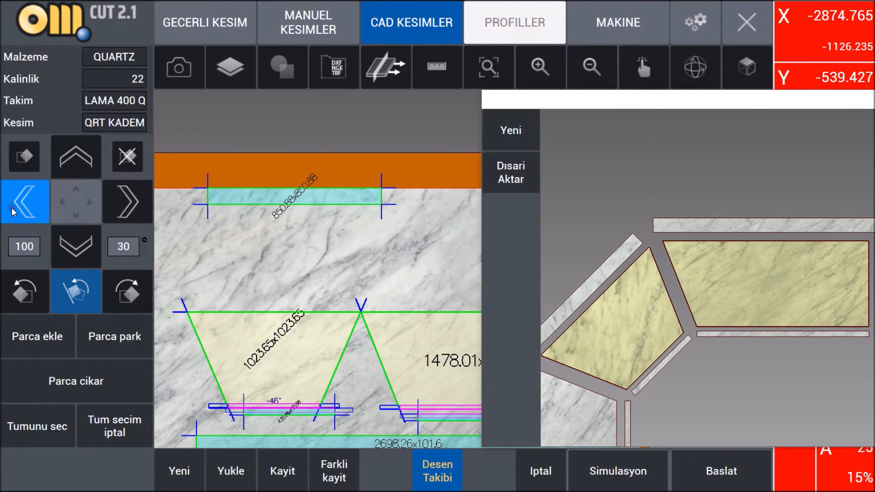
click(12, 207)
click(126, 205)
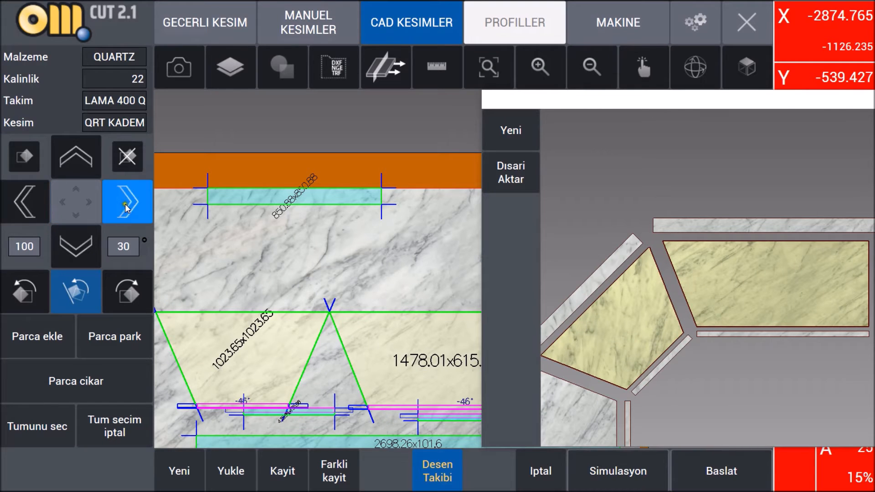
click(127, 207)
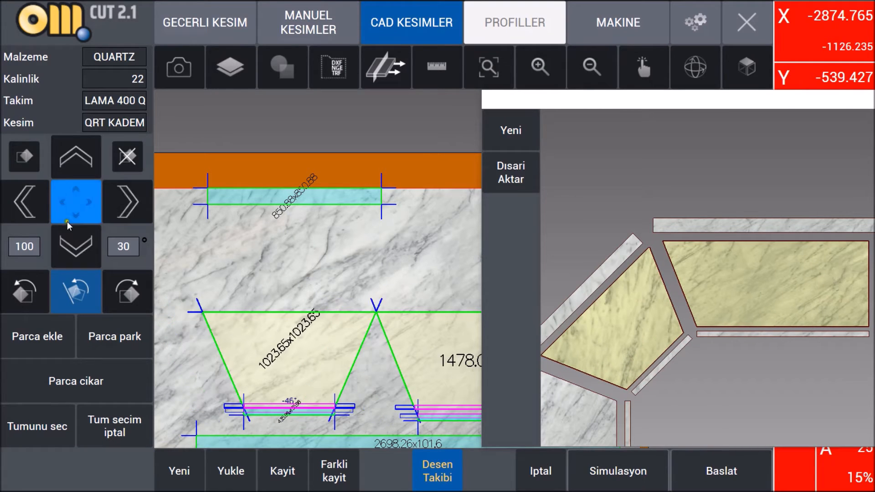
click(73, 168)
click(73, 168)
click(73, 167)
Try the selected pair slightly tilted at several nearby positions on the slab.
click(71, 253)
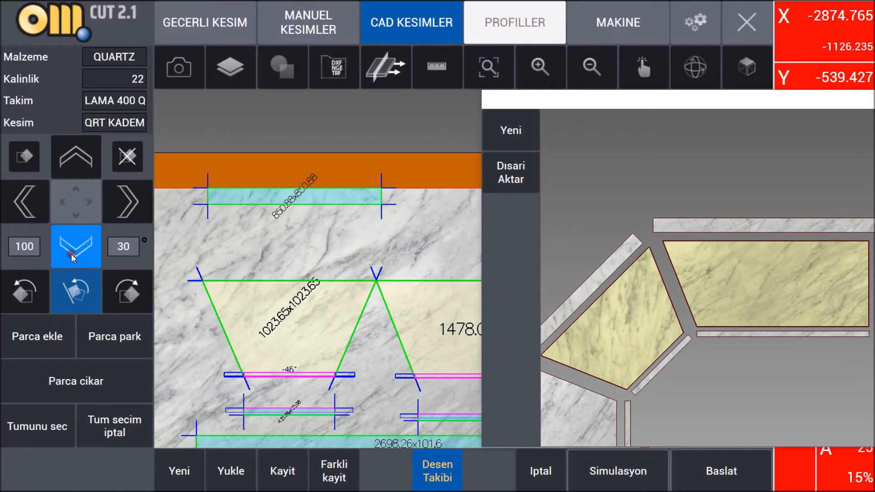
click(71, 252)
click(23, 209)
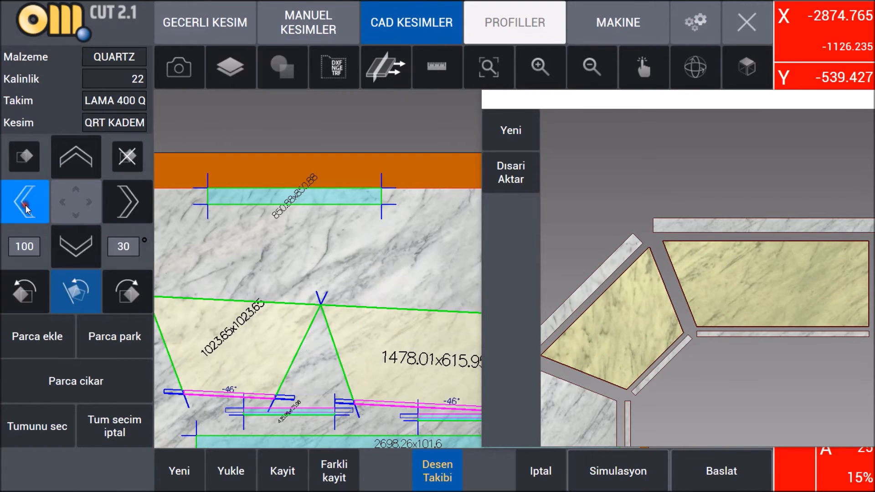
click(76, 169)
click(77, 170)
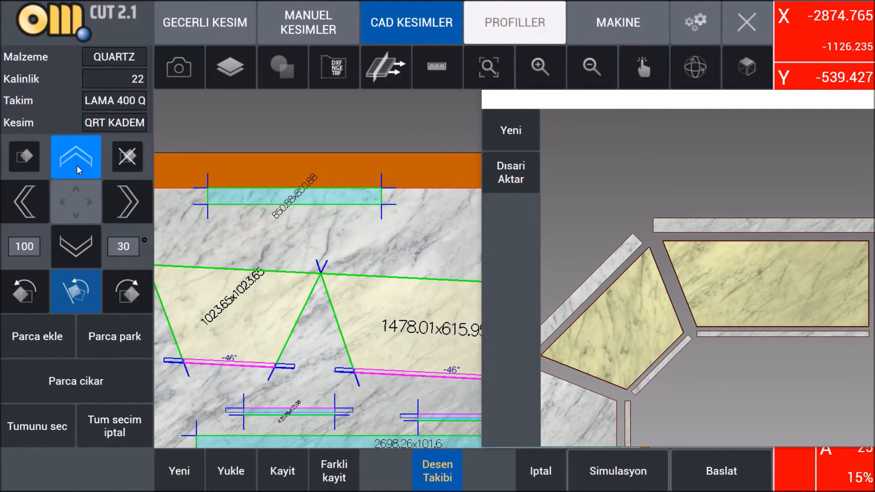
click(119, 203)
click(118, 202)
Reposition the selected pair horizontally between the back strip and the narrow front strips.
scroll(237, 266, down, 3)
drag(333, 300, 342, 342)
mouse_move(374, 301)
mouse_down()
mouse_move(400, 279)
mouse_move(373, 279)
mouse_move(376, 288)
mouse_move(399, 279)
mouse_move(403, 301)
mouse_move(445, 327)
mouse_move(412, 297)
mouse_move(397, 205)
mouse_move(398, 356)
mouse_move(451, 269)
mouse_move(409, 278)
mouse_move(410, 296)
mouse_move(383, 299)
mouse_up()
scroll(658, 283, up, 1)
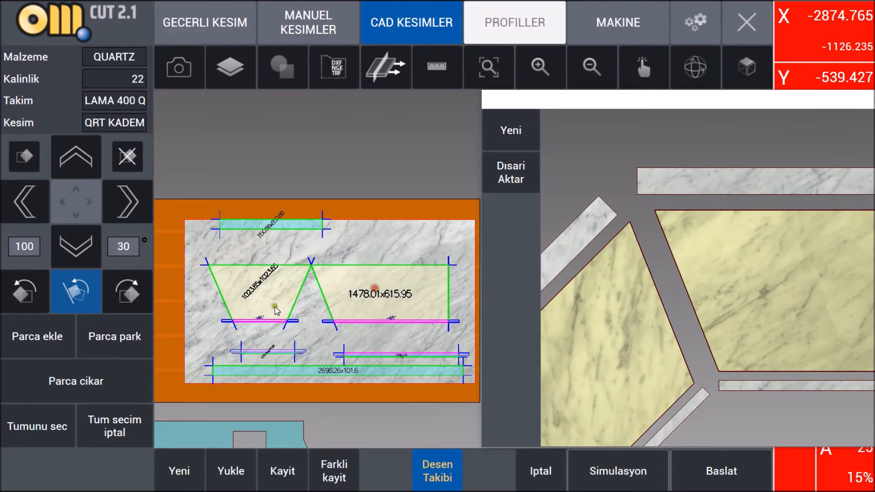
Examine the vein match across the mitred joint in the pattern view and deselect both parts.
scroll(287, 289, up, 5)
scroll(273, 291, down, 4)
scroll(676, 248, down, 4)
scroll(687, 246, up, 3)
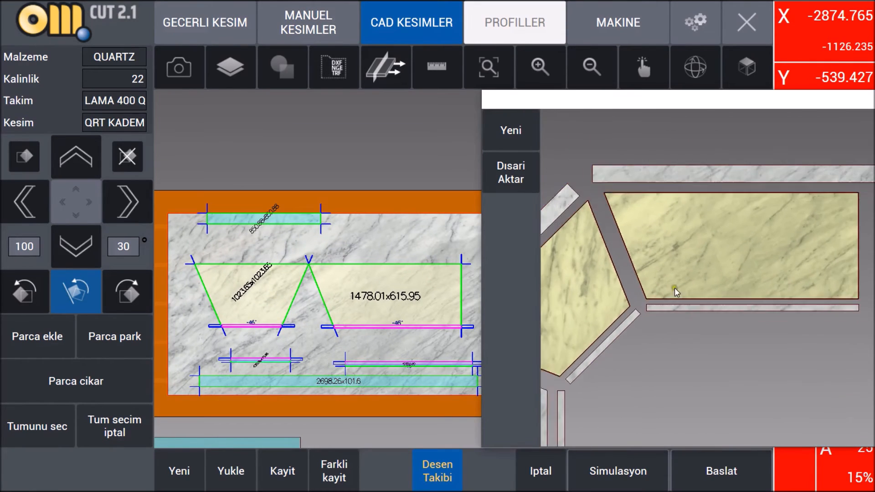
scroll(283, 358, up, 1)
click(254, 261)
click(344, 279)
scroll(344, 279, up, 1)
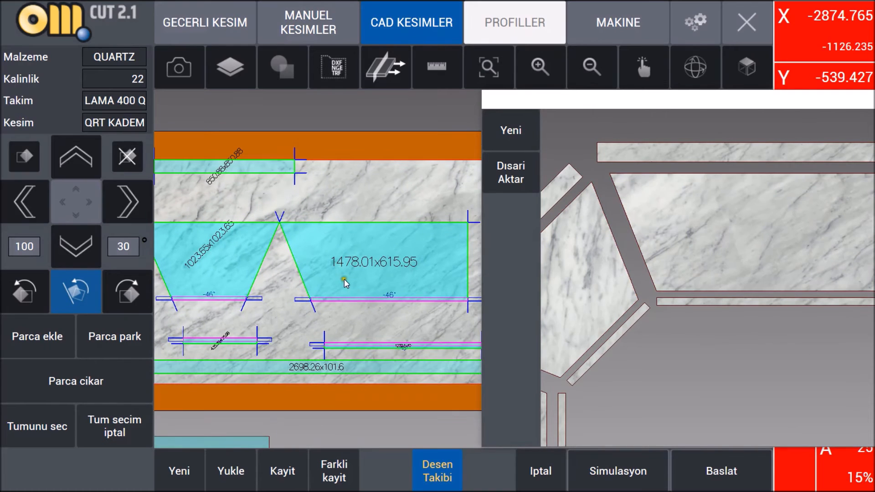
Move both narrow front strips up, close below the corner part and the 1478.01x615.95 part.
scroll(360, 324, down, 2)
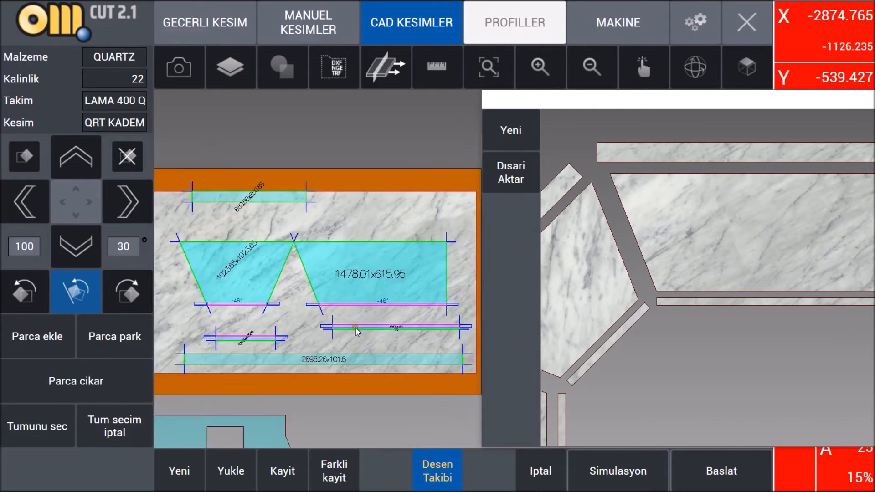
scroll(253, 327, up, 2)
scroll(276, 310, down, 4)
scroll(365, 314, up, 2)
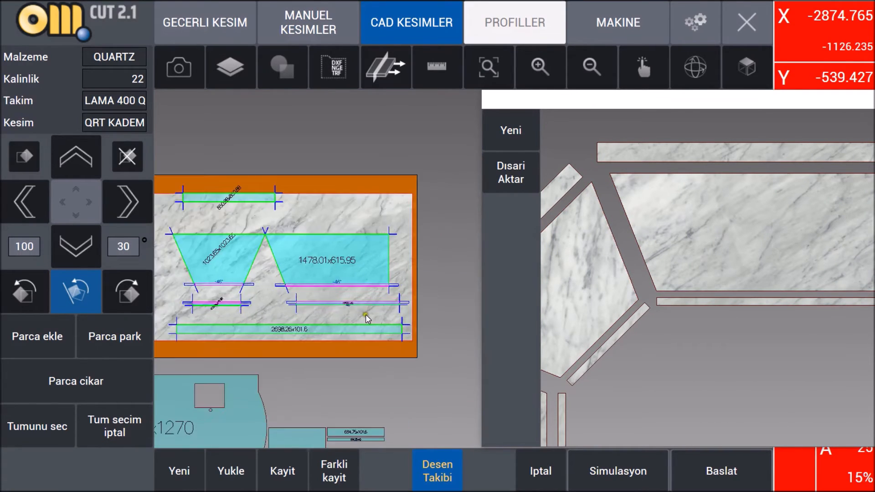
scroll(366, 315, down, 1)
scroll(247, 227, up, 1)
Move the 850.88x850.88 back strip down to just above the corner part's top edge.
drag(235, 252, 276, 251)
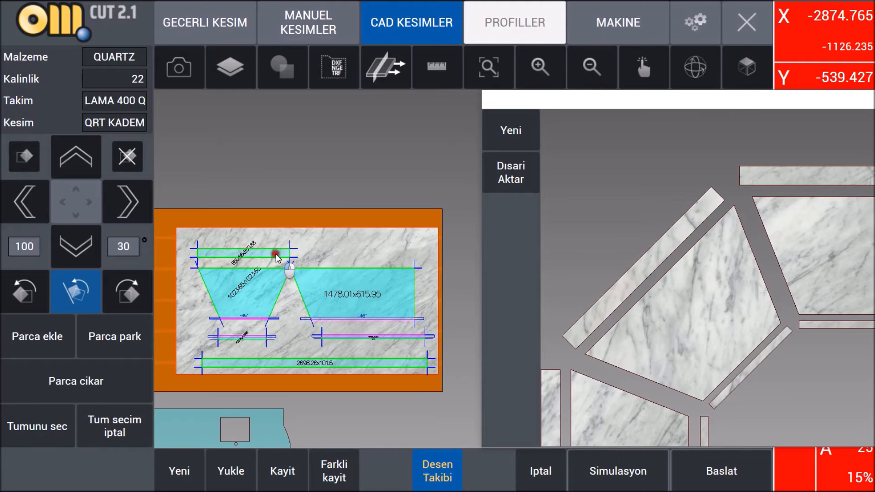
scroll(304, 225, down, 4)
scroll(304, 298, up, 6)
scroll(306, 319, down, 3)
scroll(670, 236, down, 4)
scroll(663, 239, down, 8)
scroll(768, 236, up, 6)
Move the 2698.26x101.6 strip up, closer below the narrow front strips.
click(354, 333)
drag(360, 336, 361, 311)
scroll(644, 253, down, 2)
scroll(591, 254, up, 3)
scroll(591, 254, down, 6)
scroll(379, 261, up, 1)
scroll(381, 265, up, 2)
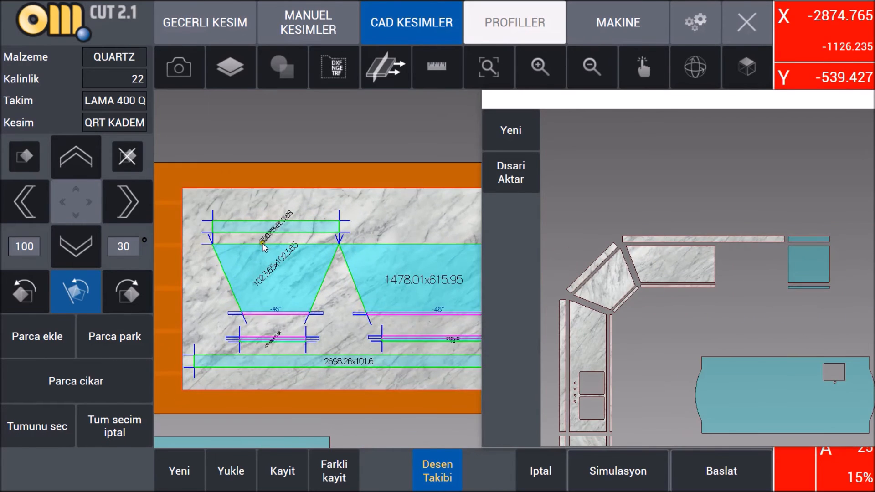
Open the saw cut editing view for the laid-out slab.
scroll(294, 247, down, 2)
scroll(346, 269, up, 2)
scroll(316, 290, down, 4)
scroll(343, 284, up, 1)
click(385, 67)
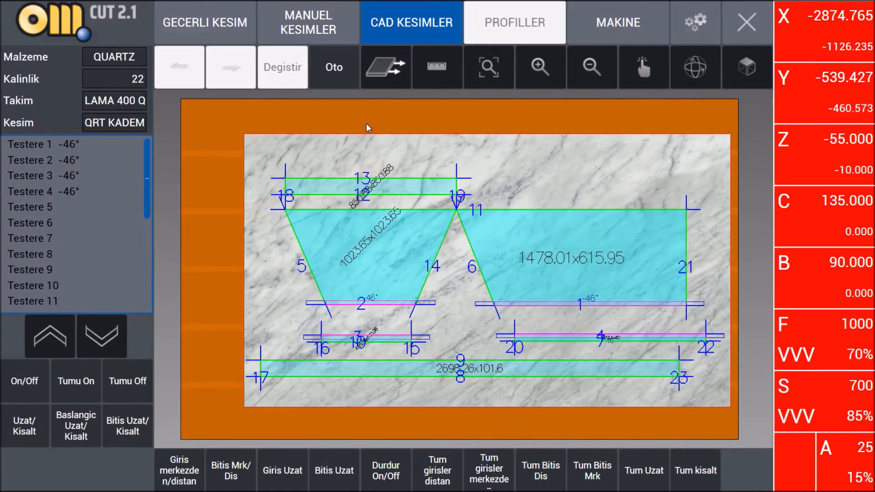
Run the complete cutting simulation of the laid-out slab, viewing the cuts close up in 3D, and close it.
click(385, 68)
click(622, 469)
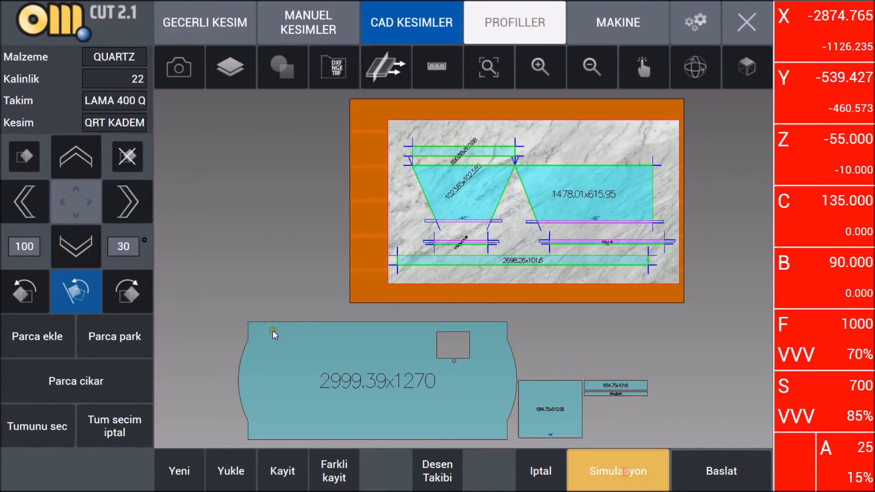
click(86, 365)
click(687, 78)
drag(440, 271, 475, 268)
scroll(518, 313, up, 5)
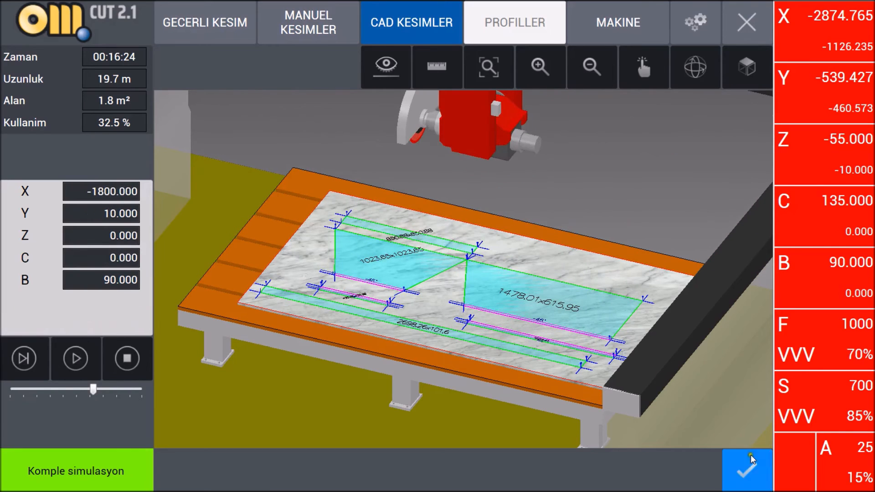
click(750, 456)
Load the slab photo 6.jpg and fit the rectangular outer frame to the slab at 3170.36 by 1773.69.
click(463, 461)
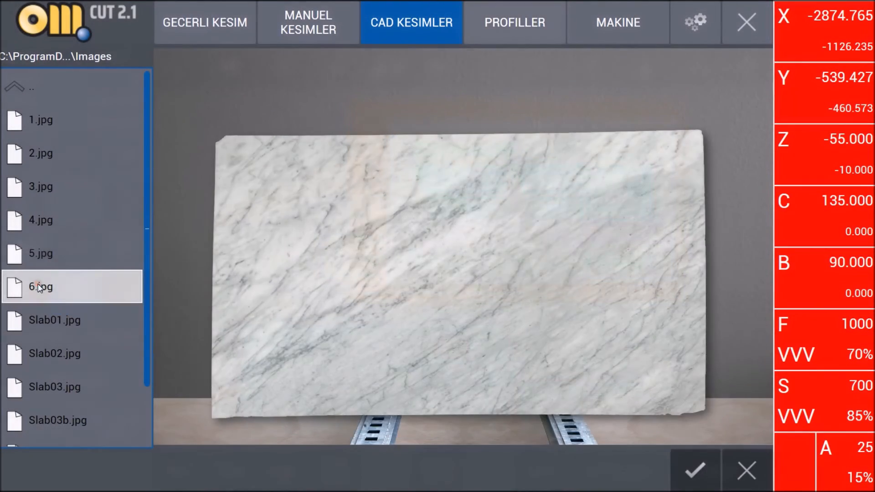
click(746, 471)
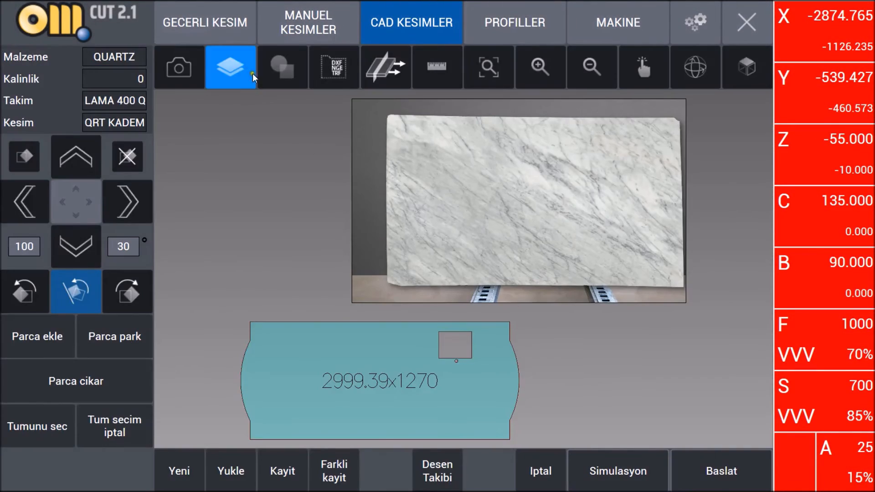
click(252, 72)
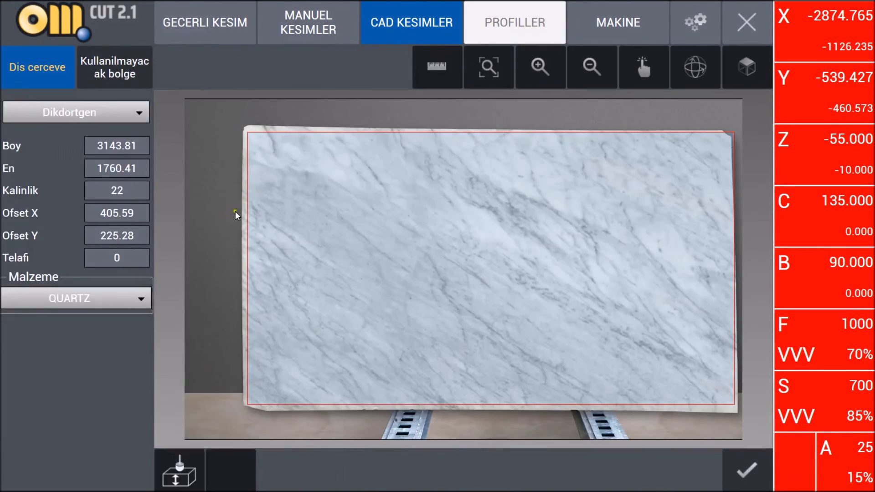
drag(627, 400, 627, 403)
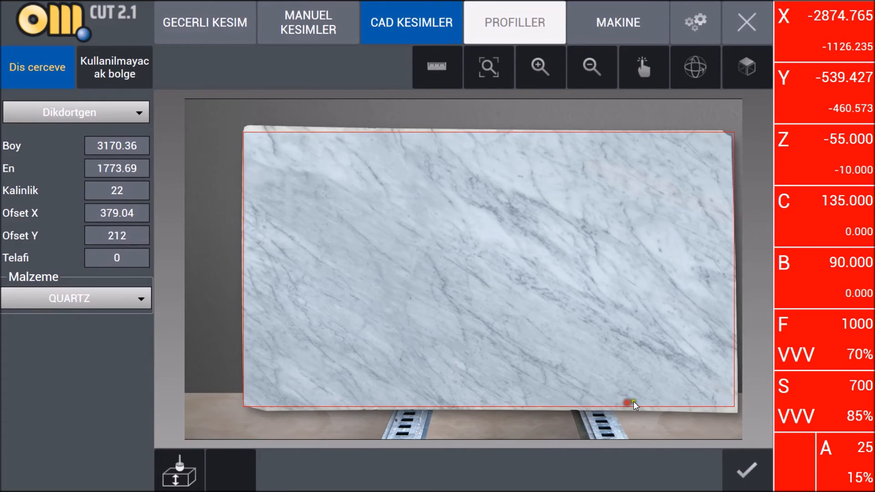
click(731, 453)
Choose QRT KADEME as the saw cut for the new slab, without an additional cut.
click(420, 259)
click(402, 288)
click(405, 260)
click(395, 313)
click(415, 327)
click(415, 342)
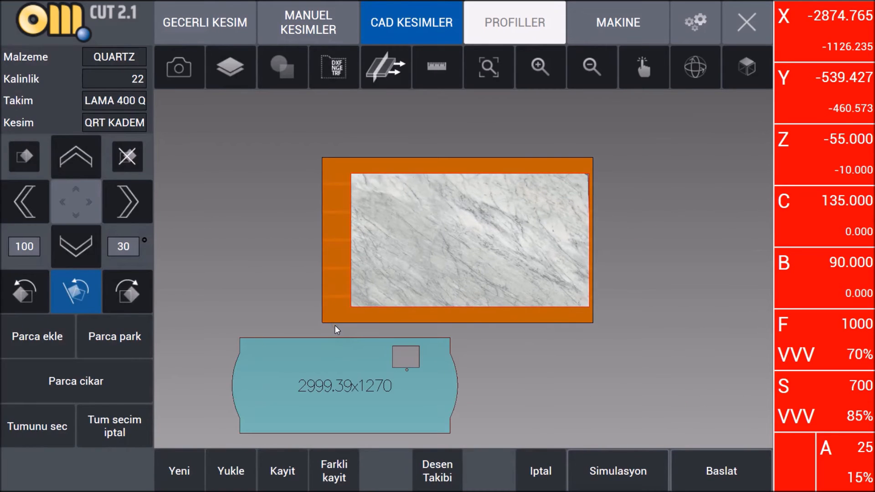
Place the 2999.39x1270 part with curved ends and sink cutout on the slab.
drag(332, 377, 462, 230)
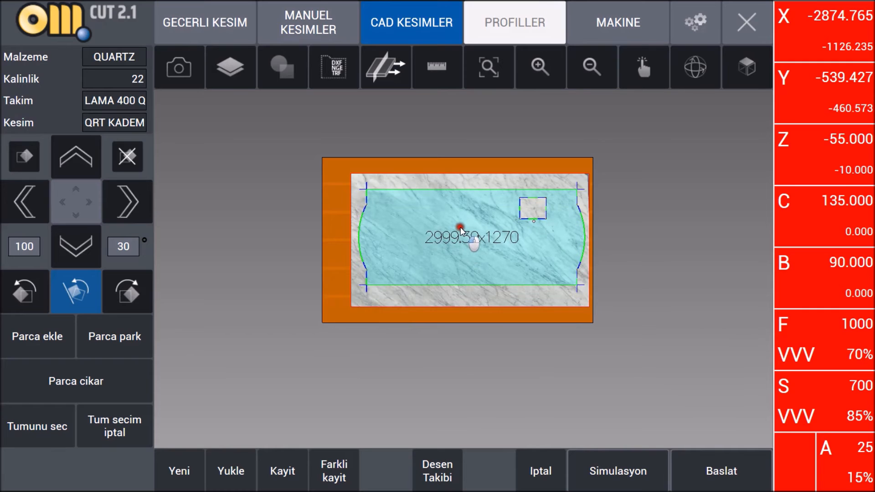
scroll(399, 274, down, 4)
scroll(456, 237, up, 9)
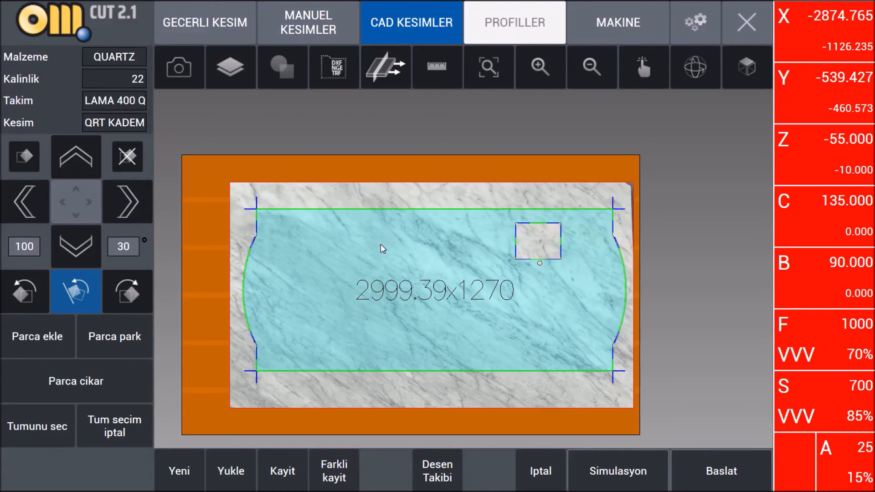
Examine the milling parameters in the machine settings and the cuts at the part's sink cutout and curved ends.
click(603, 30)
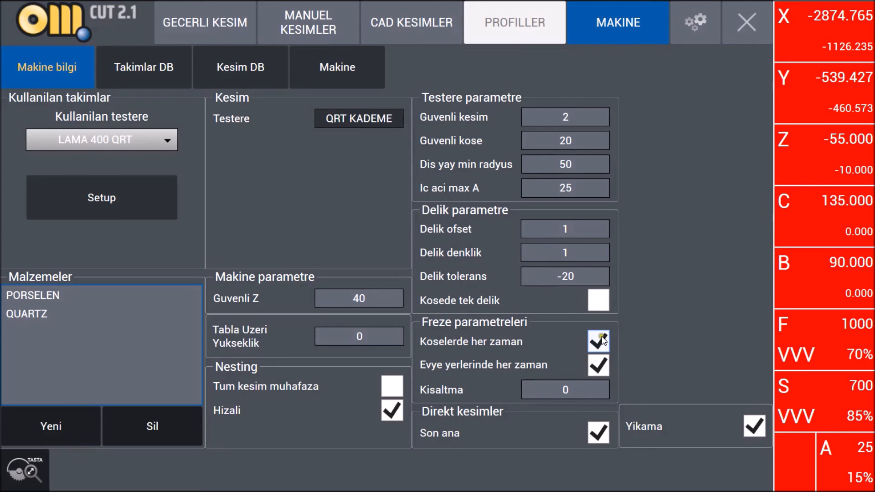
click(371, 36)
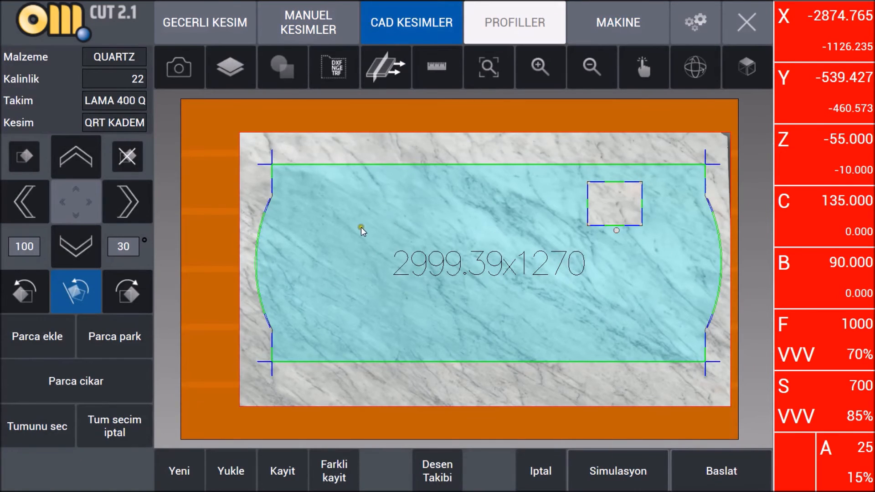
scroll(581, 178, up, 3)
scroll(549, 205, down, 4)
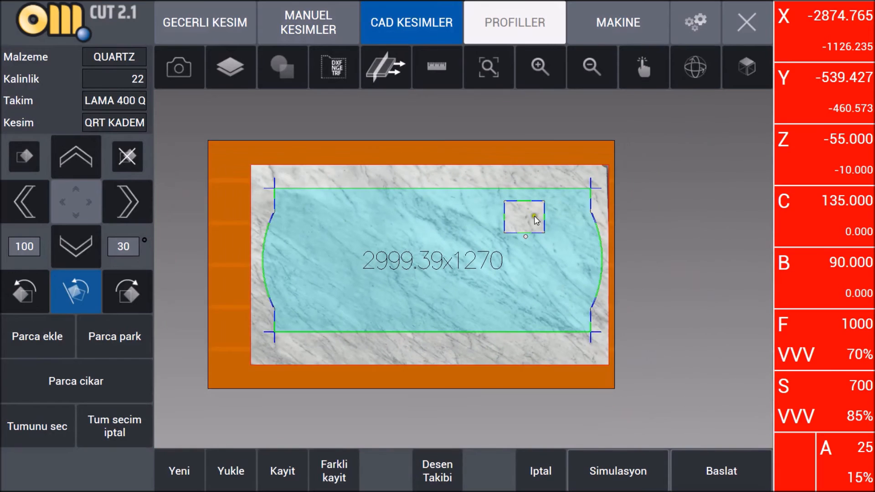
scroll(370, 233, up, 1)
scroll(195, 308, up, 1)
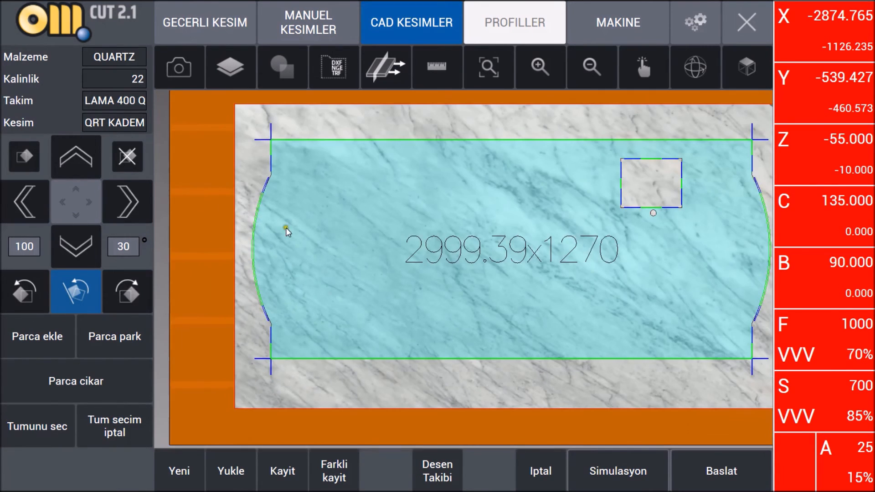
Examine the numbered saw cuts of the 2999.39x1270 part in the cut editing view and return to the layout.
click(367, 72)
scroll(79, 217, down, 1)
scroll(76, 226, up, 1)
scroll(73, 230, down, 1)
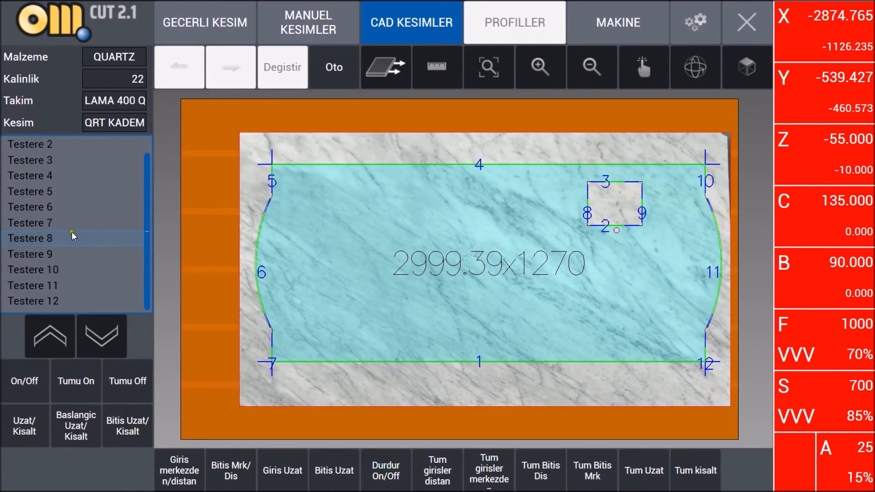
scroll(405, 207, down, 2)
click(324, 78)
scroll(376, 225, down, 1)
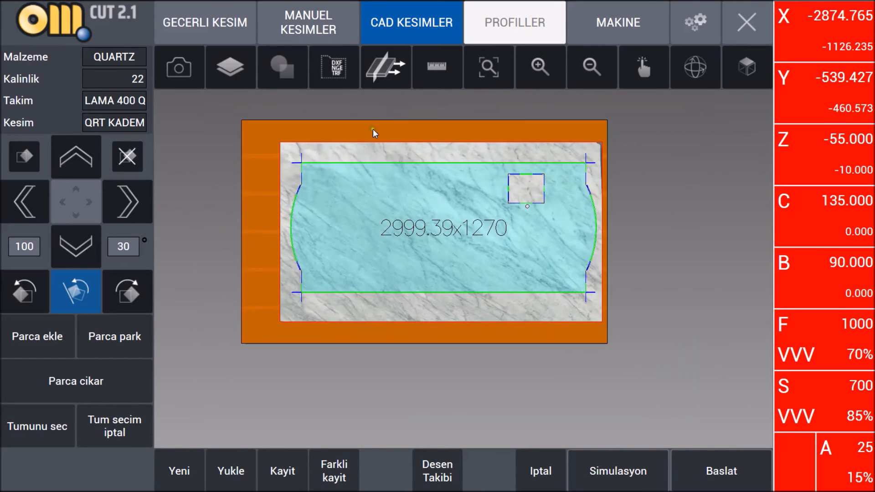
Reopen the slab definition and add a milling cut as the additional cut to the QRT KADEME saw cut.
click(253, 67)
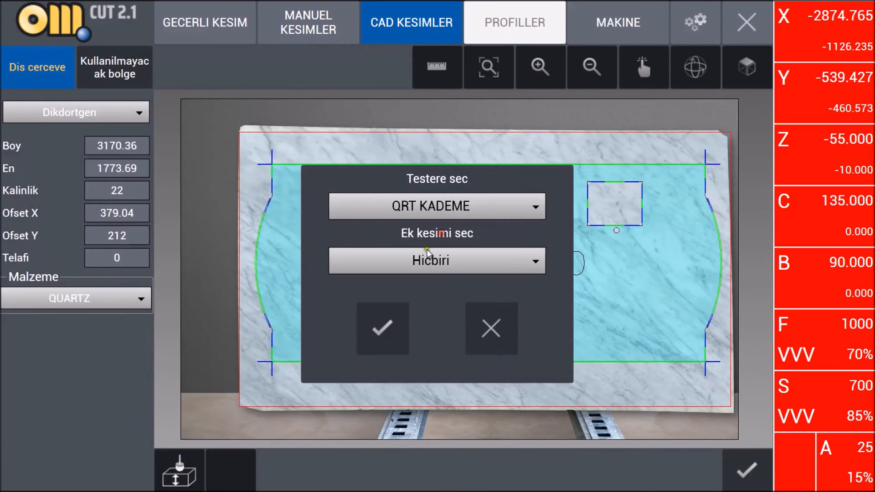
click(429, 260)
click(428, 315)
click(440, 316)
click(410, 341)
click(396, 333)
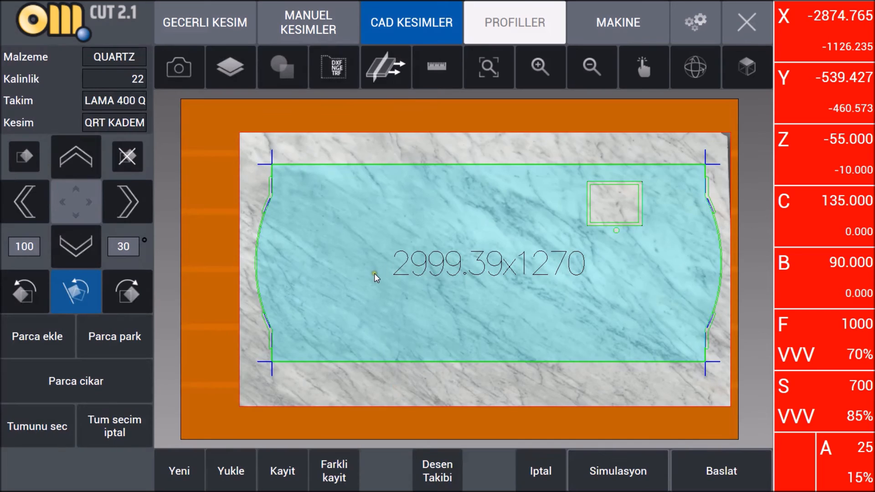
Park the 2999.39x1270 part and place it back on the slab.
scroll(298, 187, down, 4)
click(316, 220)
click(130, 337)
drag(318, 366, 471, 183)
Examine milling cuts Freze 9 to Freze 14 one by one in the cut list and return to the layout.
click(385, 67)
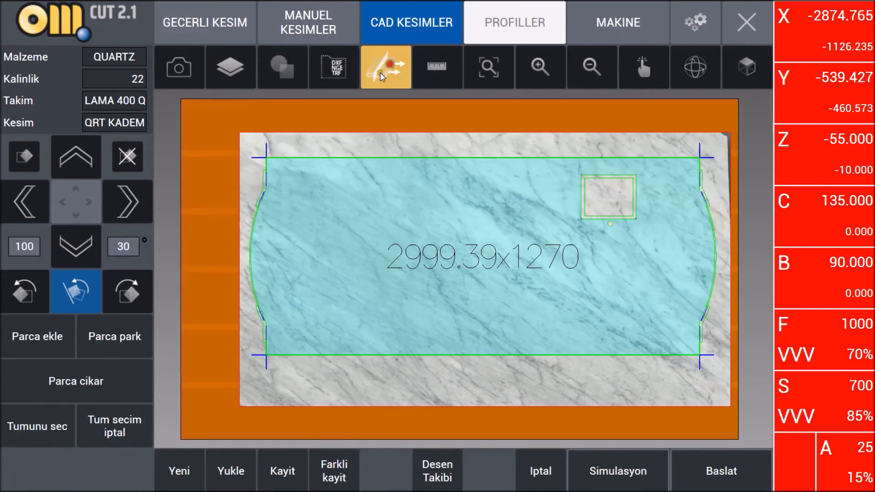
click(37, 288)
scroll(52, 281, down, 2)
click(46, 268)
click(44, 286)
click(40, 300)
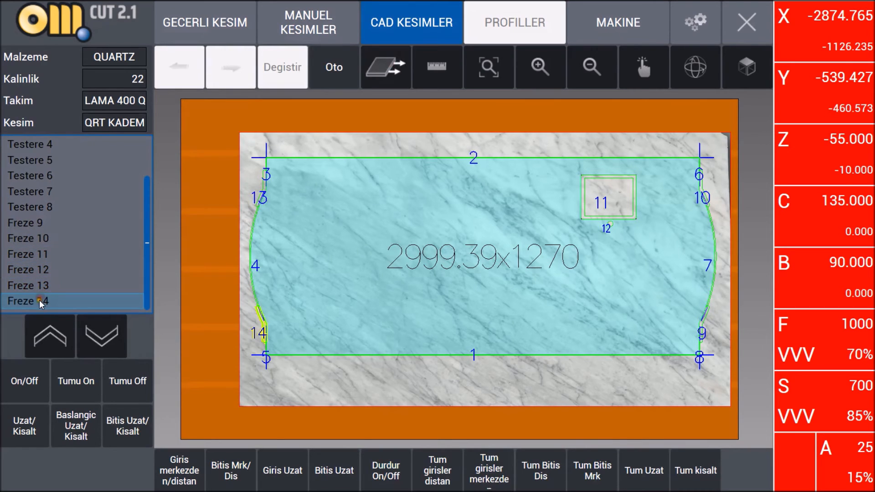
click(36, 221)
click(38, 240)
scroll(60, 248, up, 3)
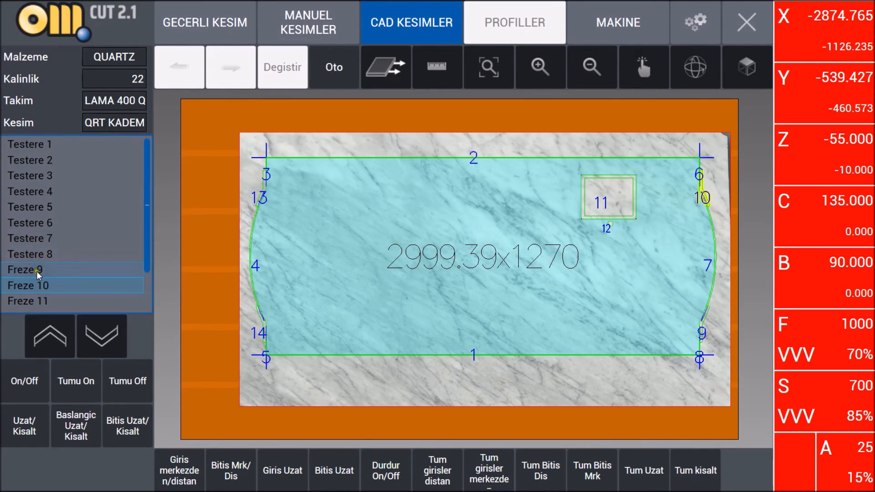
scroll(37, 270, down, 3)
scroll(34, 272, up, 3)
scroll(32, 272, down, 3)
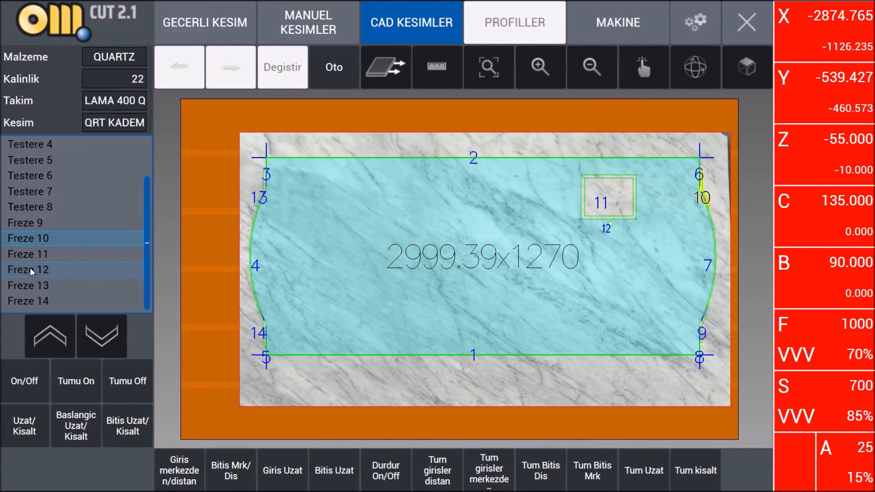
click(386, 68)
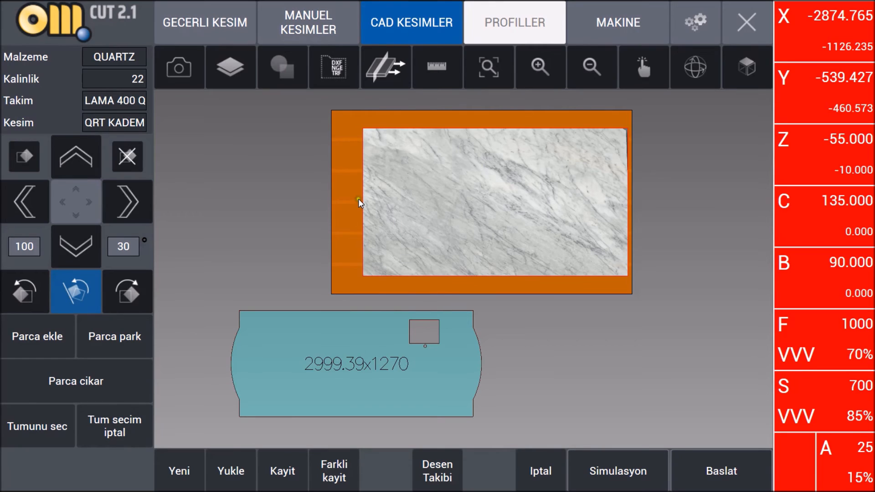
Move the 2999.39x1270 part onto the slab, adjust its position and park it below the slab again.
drag(317, 357, 451, 191)
drag(263, 287, 197, 332)
drag(409, 209, 398, 214)
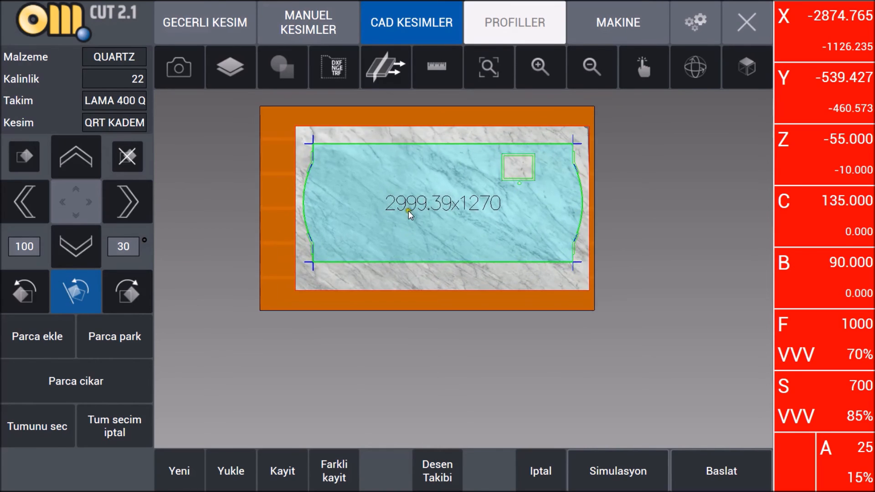
click(114, 336)
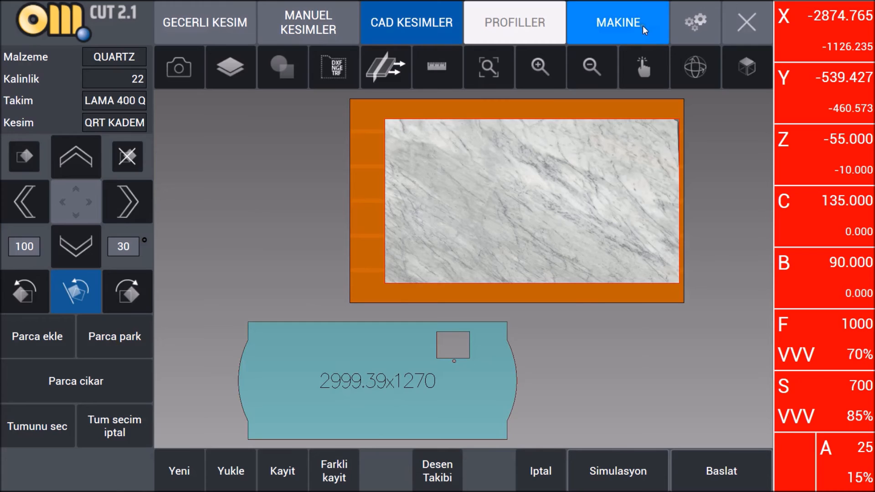
Reopen the slab definition and try drilled holes as the additional cut for the sink cutout and curved ends.
click(242, 65)
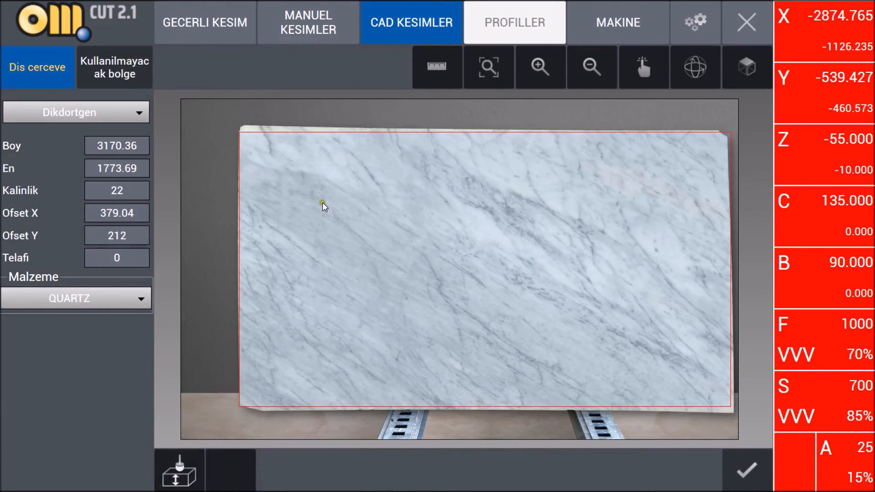
click(747, 471)
click(438, 258)
click(426, 288)
click(440, 315)
click(428, 345)
Position the 2999.39x1270 part on the slab to view its drilled holes, and park it again.
click(389, 366)
drag(389, 365, 527, 191)
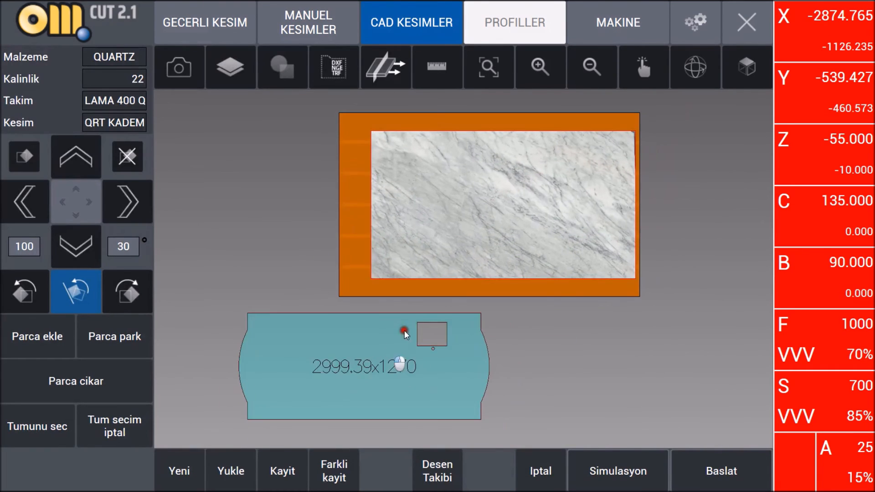
drag(404, 331, 521, 199)
scroll(509, 207, up, 1)
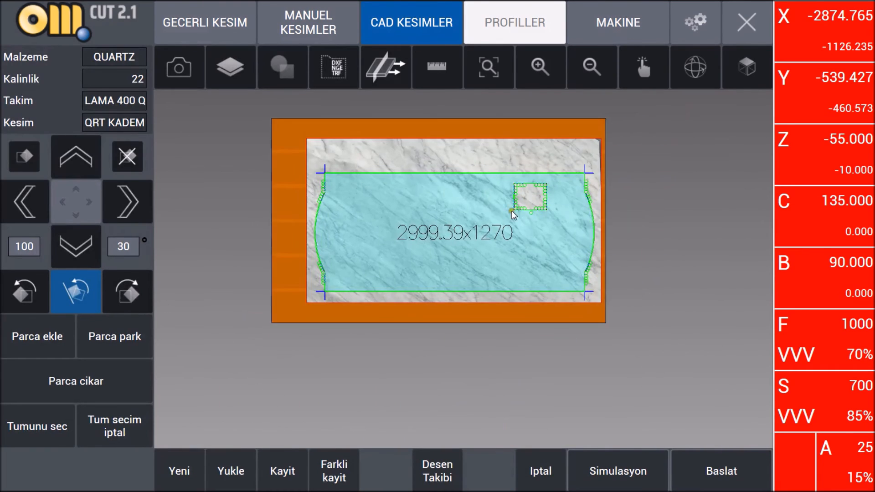
scroll(438, 196, up, 1)
drag(433, 249, 436, 214)
scroll(437, 212, down, 2)
click(439, 220)
click(117, 341)
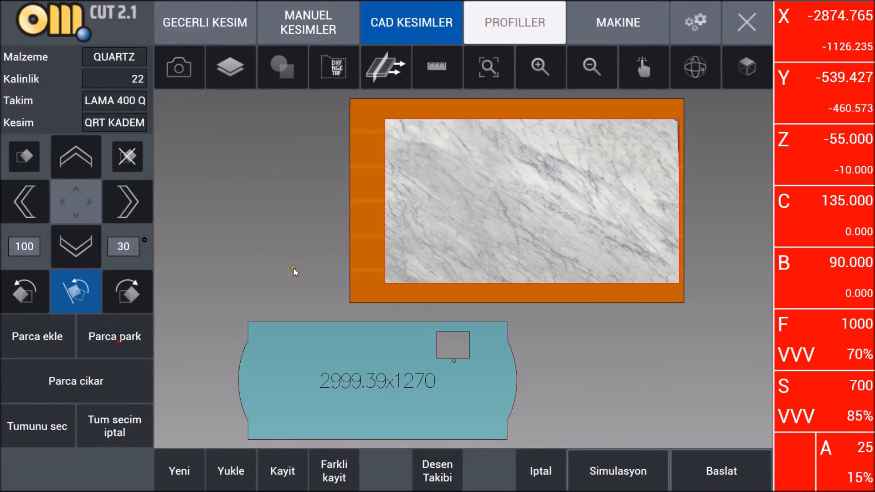
drag(366, 359, 505, 189)
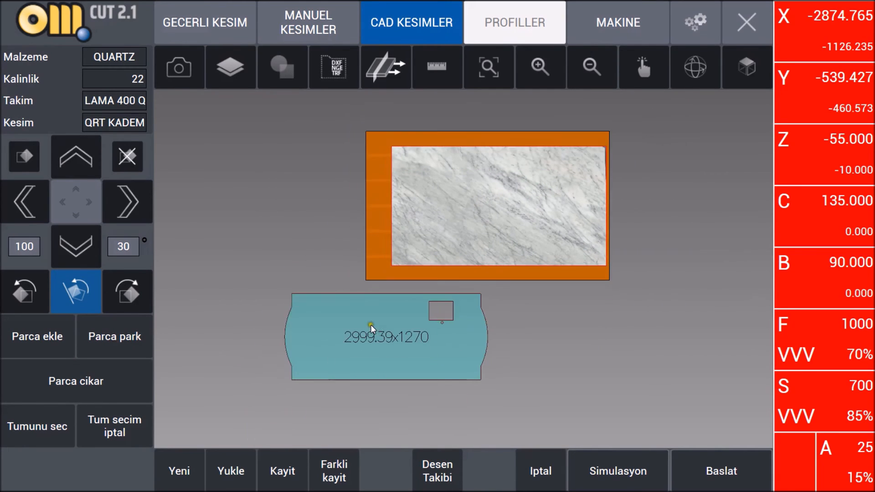
Set the additional cut in the slab definition to the milling cut 22 FR QRT.
click(385, 68)
click(747, 470)
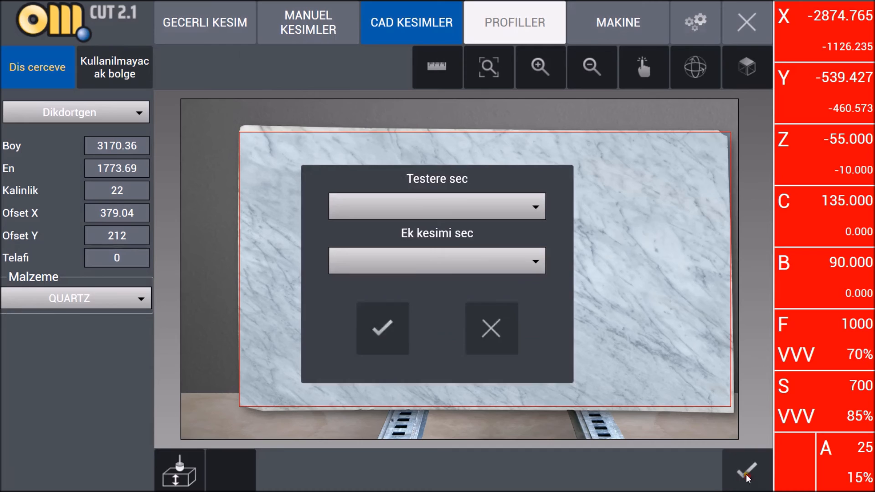
click(428, 266)
click(435, 303)
click(383, 383)
Move the parked 2999.39x1270 part onto the slab and adjust its height so it sits within the slab edges.
drag(373, 377, 476, 246)
drag(444, 219, 447, 196)
drag(399, 254, 401, 264)
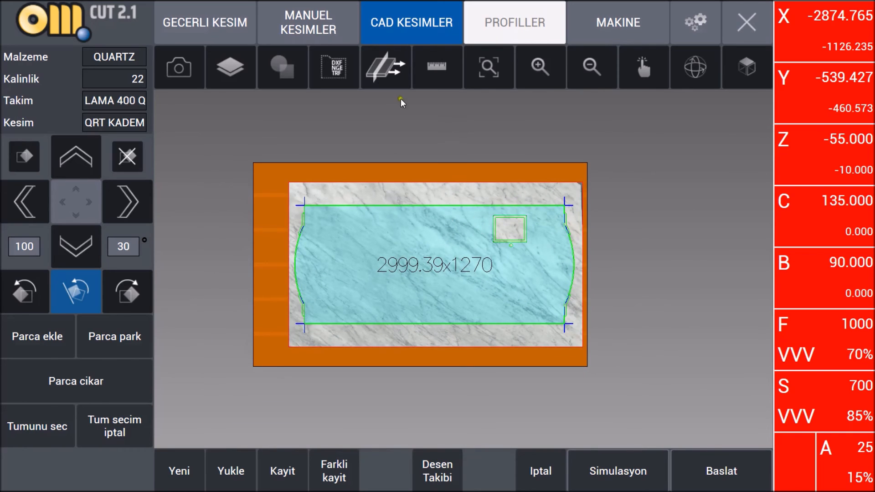
Check the part's saw and milling cuts, and run the cutting simulation for the slab.
click(387, 68)
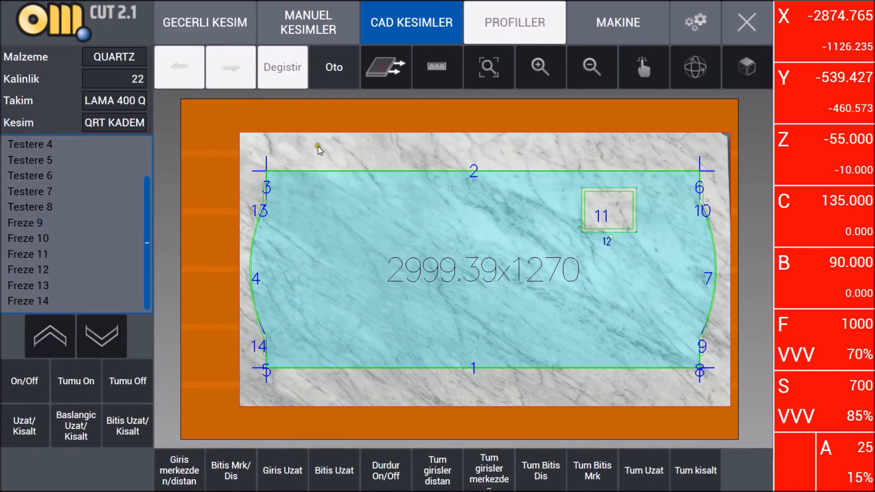
click(396, 84)
click(618, 470)
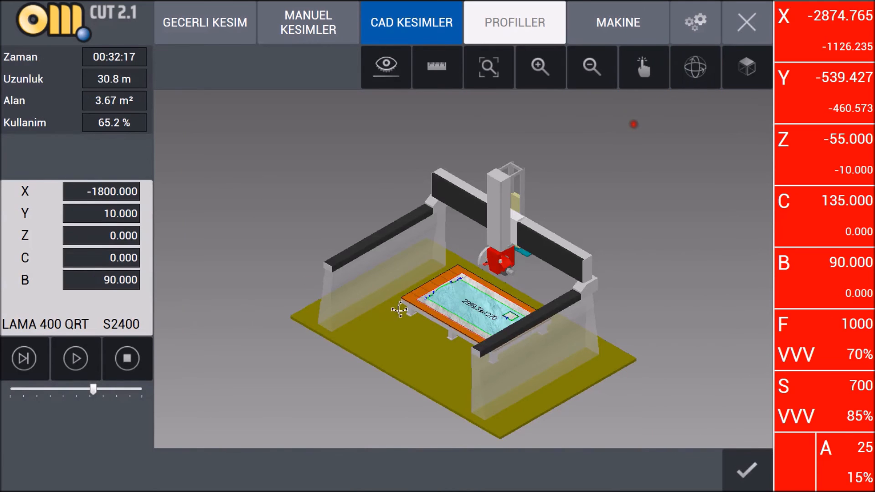
click(76, 359)
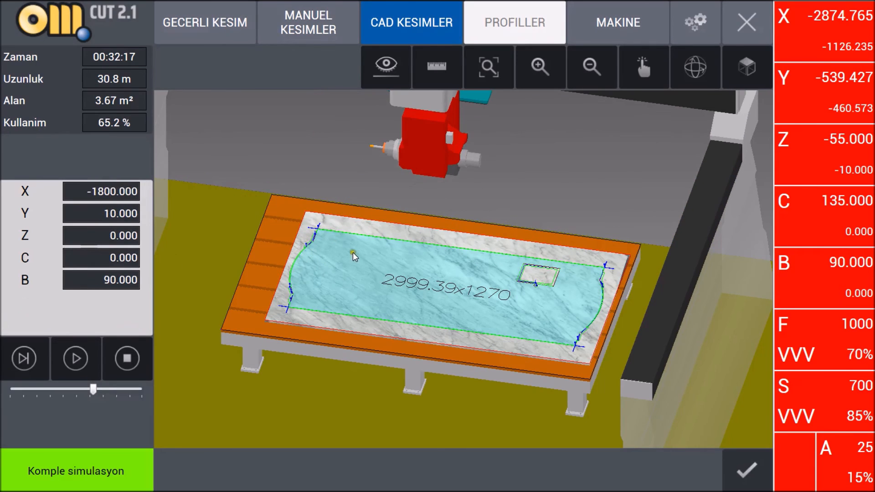
click(754, 460)
Set the machine's saw in use to LAMA 400 P and reconfirm the QUARTZ slab definition.
click(612, 22)
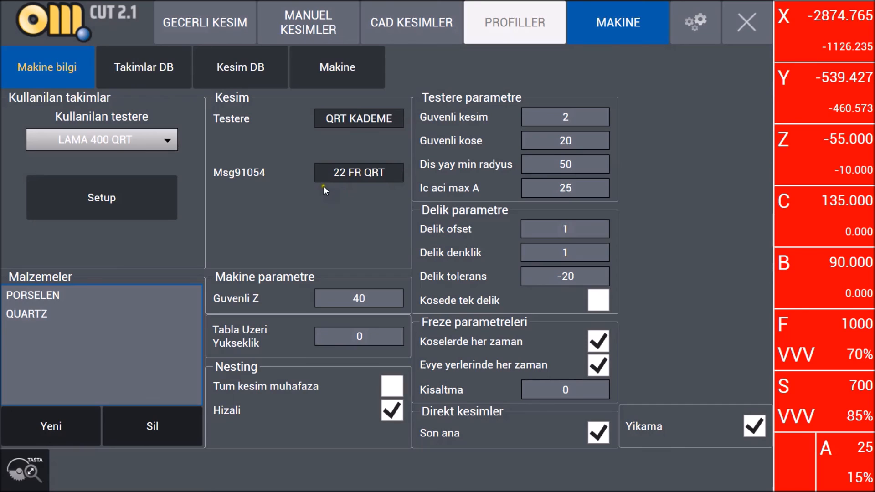
click(157, 137)
click(157, 138)
click(136, 163)
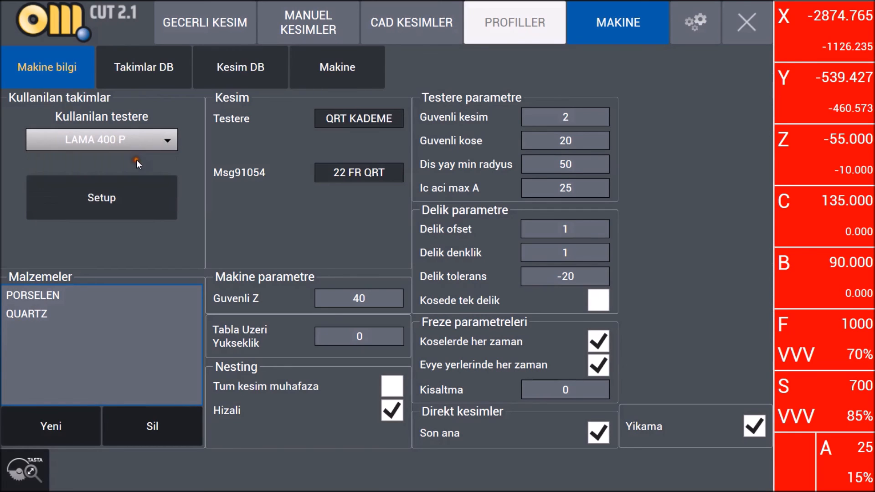
click(241, 75)
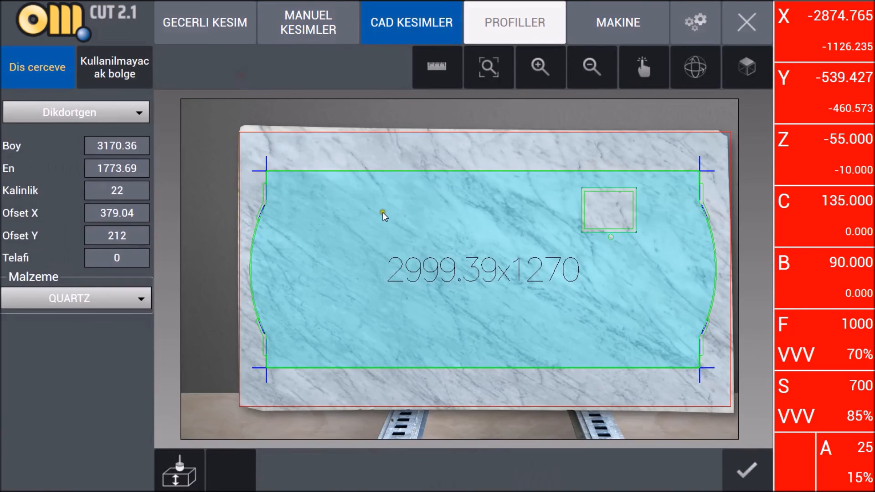
click(750, 467)
click(396, 372)
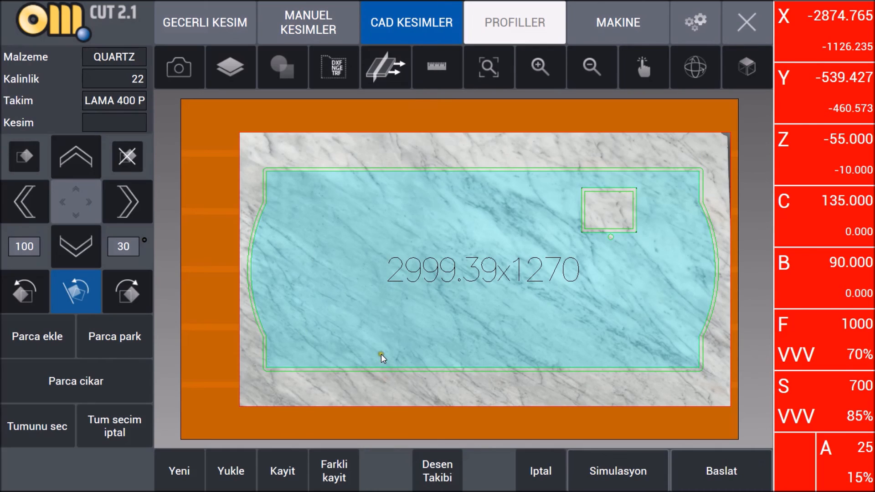
Open the cutting simulation of the 2999.39x1270 part to examine its milled outline and cutout, and close it.
click(384, 65)
click(384, 63)
click(586, 465)
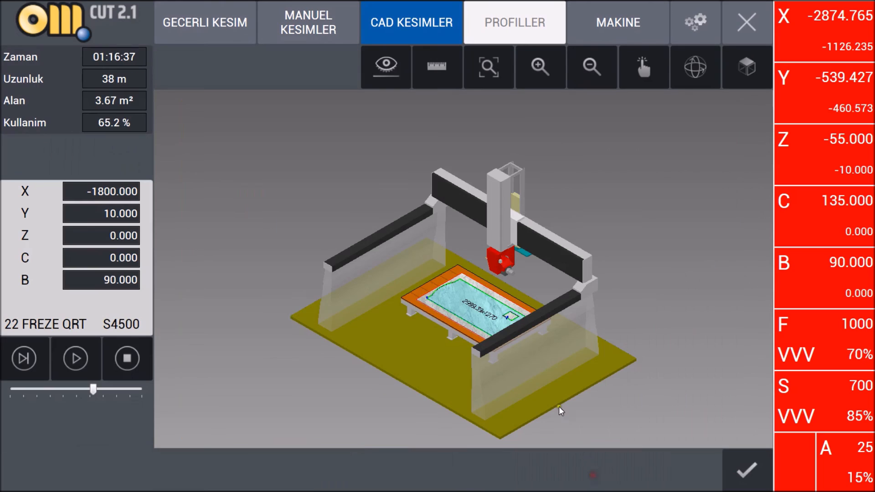
scroll(494, 319, up, 5)
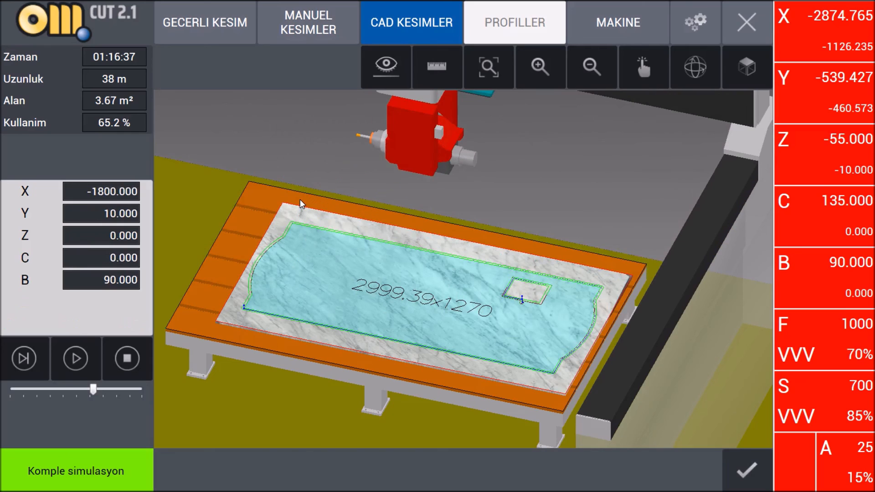
click(759, 458)
Open the pattern-matching preview of the kitchen layout and enlarge it to fill the whole screen.
click(437, 471)
scroll(756, 275, up, 5)
scroll(756, 276, down, 5)
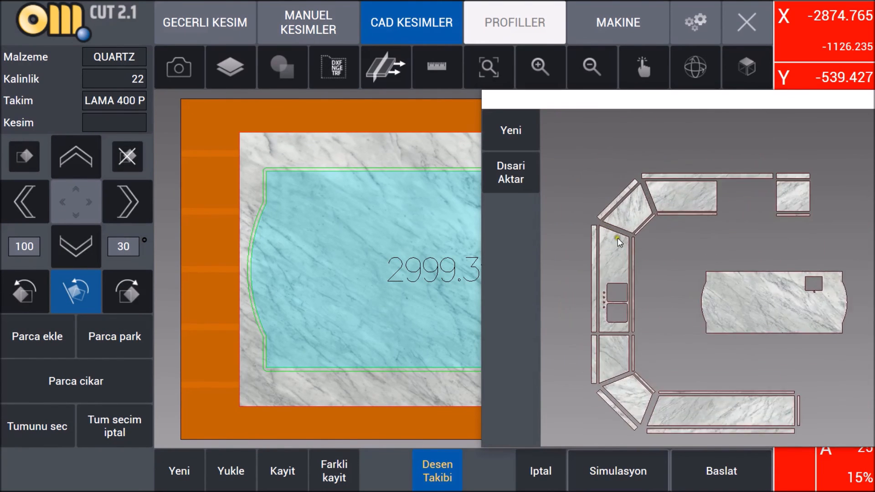
drag(479, 242, 2, 285)
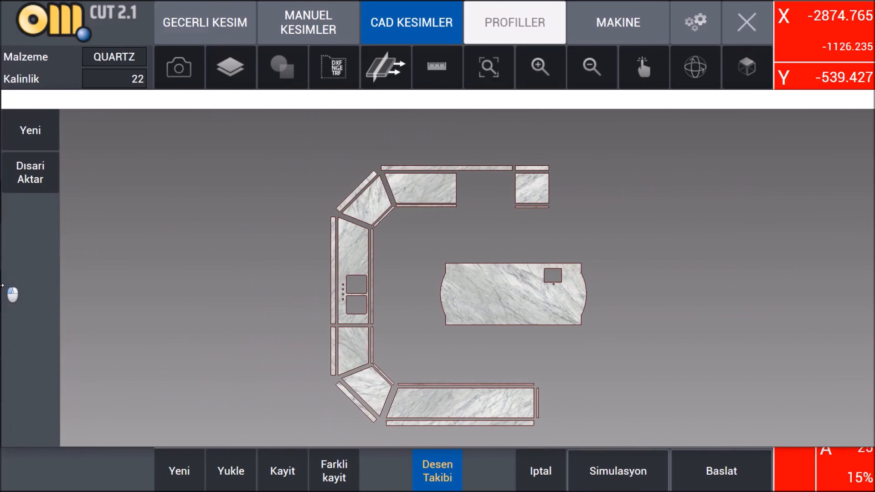
drag(353, 93, 367, 8)
scroll(461, 423, up, 3)
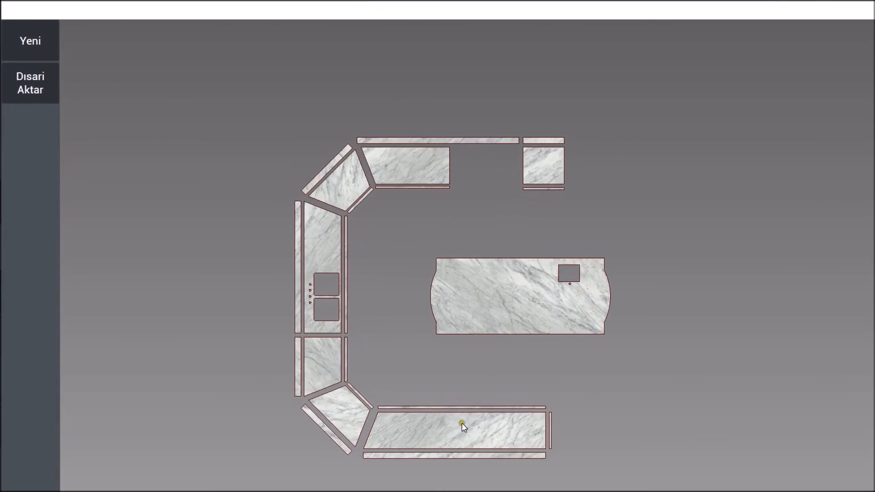